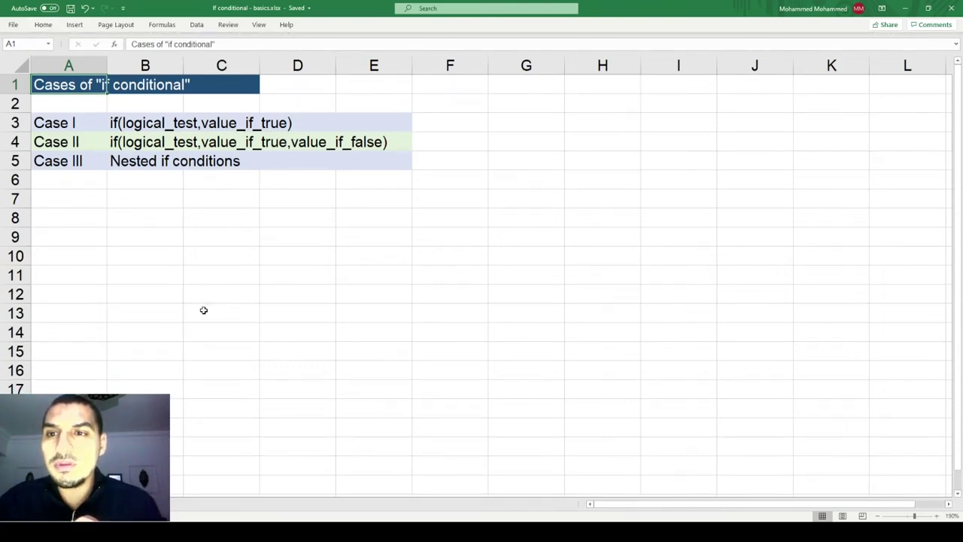
# Review the three listed cases of the IF conditional in A3 to A5, one after another
pyautogui.press('Return')
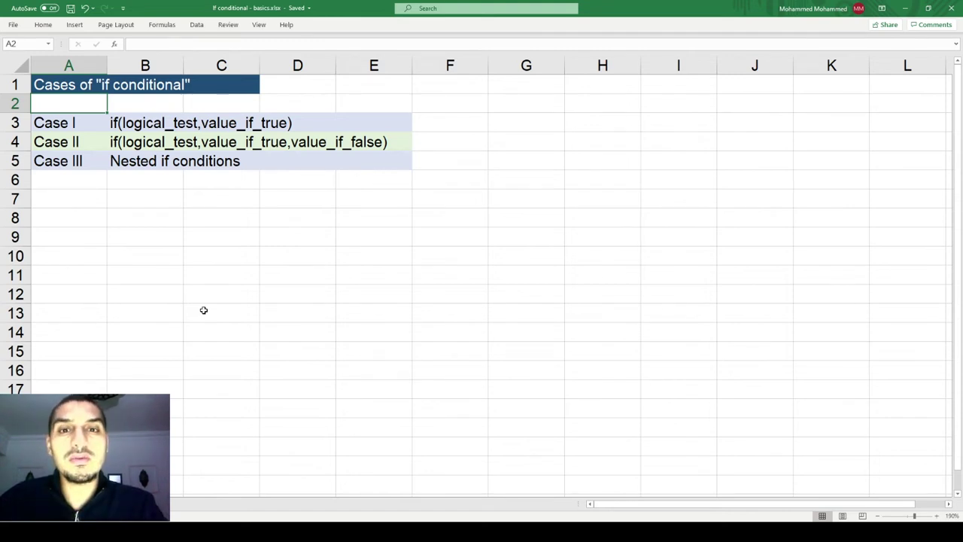
pyautogui.press('XF86MonBrightnessUp')
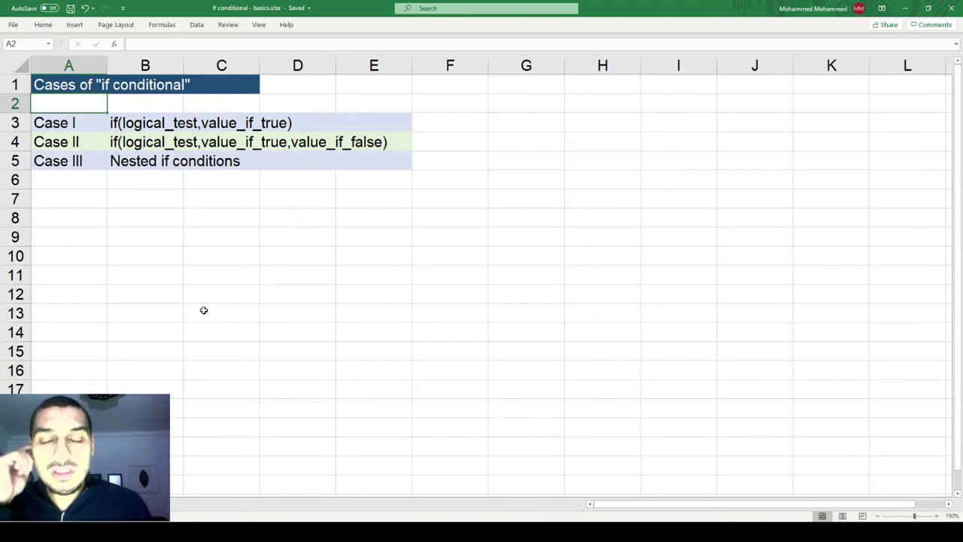
pyautogui.press('Down')
pyautogui.press('Down')
pyautogui.press('Down')
pyautogui.press('Up')
pyautogui.press('Up')
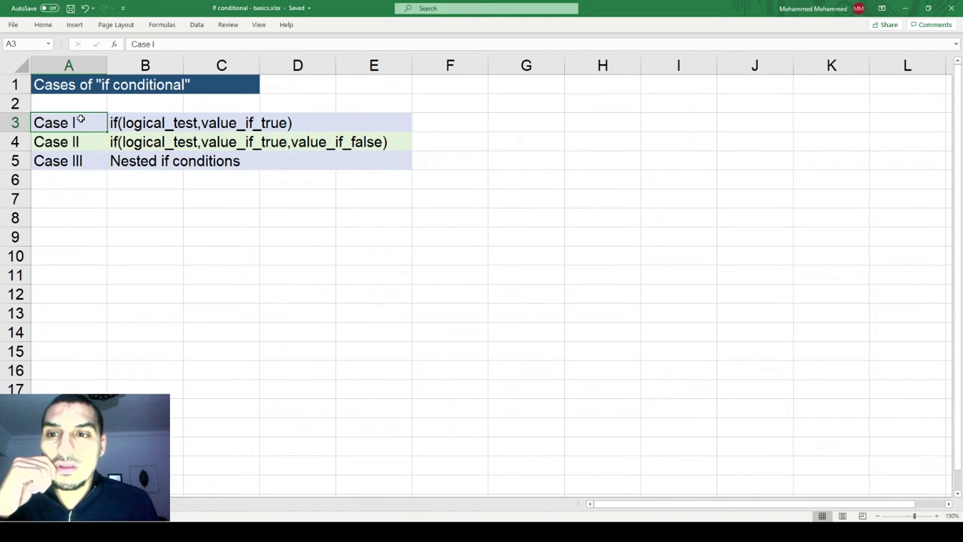
pyautogui.moveTo(79, 120); pyautogui.dragTo(92, 143)
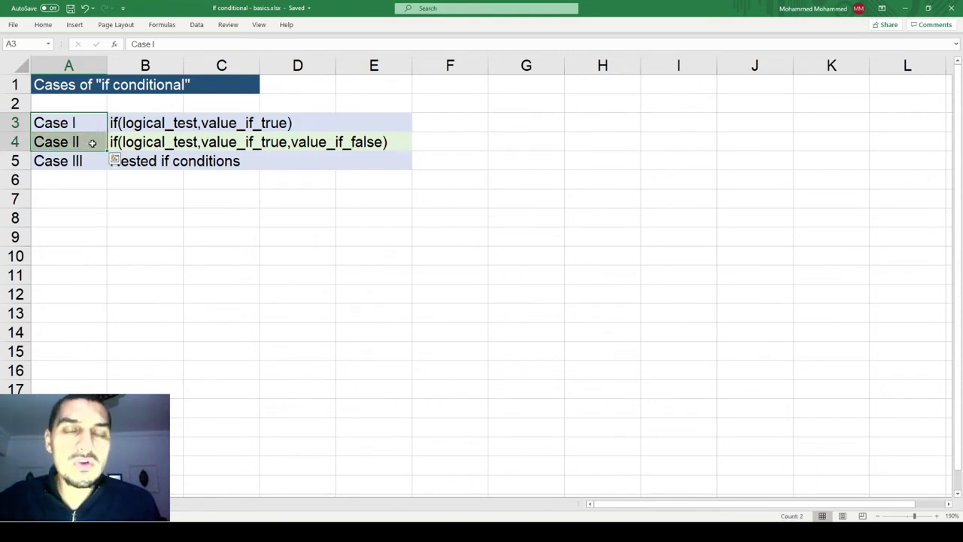
pyautogui.click(85, 146)
pyautogui.click(85, 160)
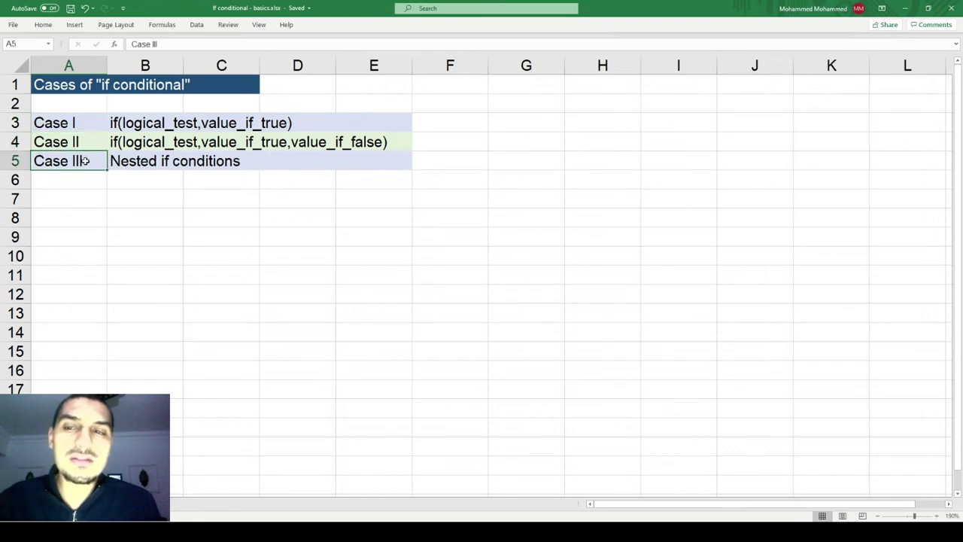
# Label cell C9 as x and enter the value 10 beside it in D9
pyautogui.press('Down')
pyautogui.press('Down')
pyautogui.press('Down')
pyautogui.click(150, 244)
pyautogui.press('Right')
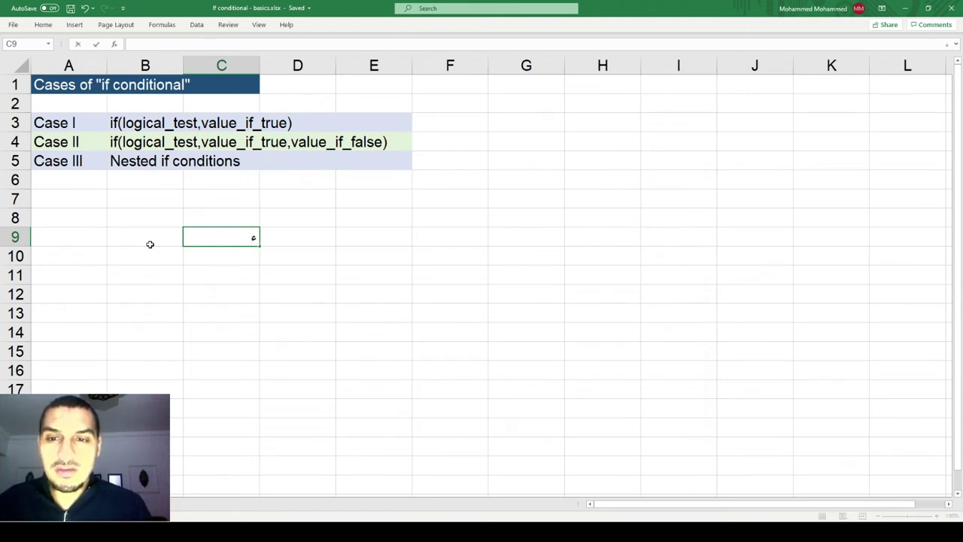
pyautogui.write('x')
pyautogui.press('Tab')
pyautogui.write('10')
pyautogui.press('Return')
pyautogui.press('Left')
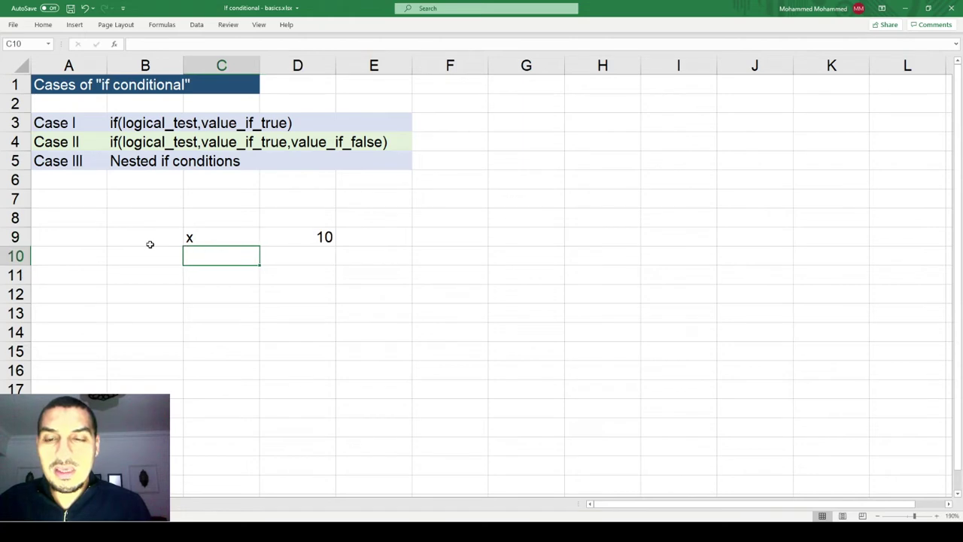
# Label cell C10 as y and calculate the square root of x in D10 with =SQRT(D9)
pyautogui.write('y')
pyautogui.press('Tab')
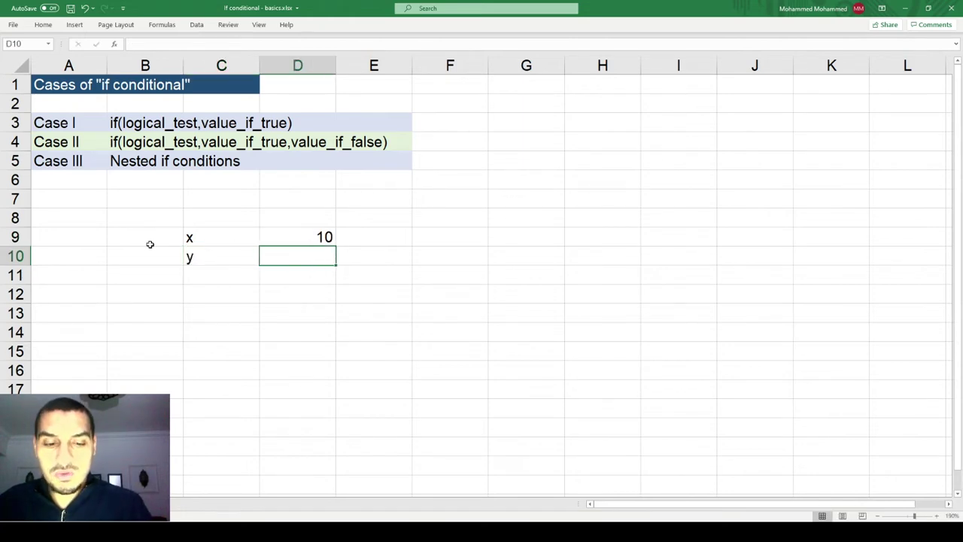
pyautogui.write('=se')
pyautogui.press('BackSpace')
pyautogui.press('BackSpace')
pyautogui.write('s')
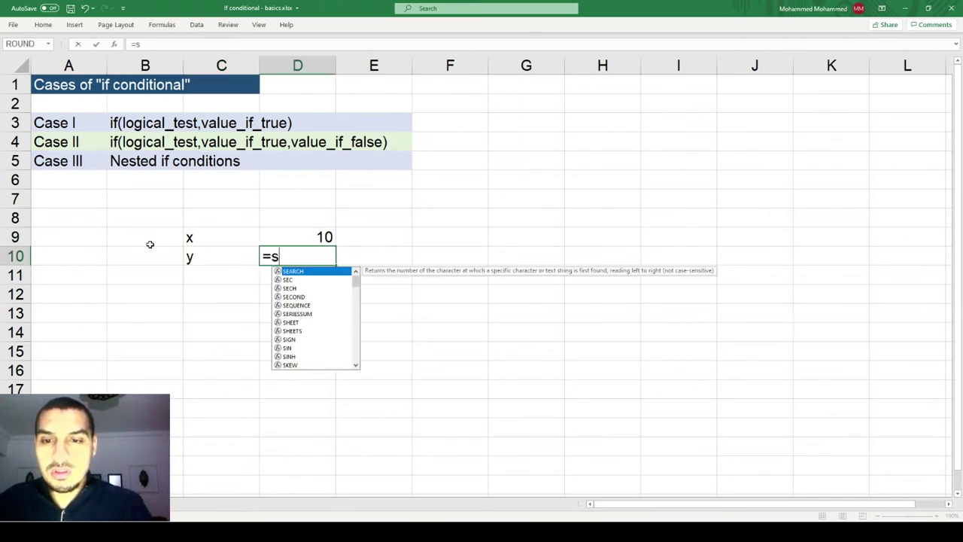
pyautogui.write('qr')
pyautogui.press('Tab')
pyautogui.press('Right')
pyautogui.press('Up')
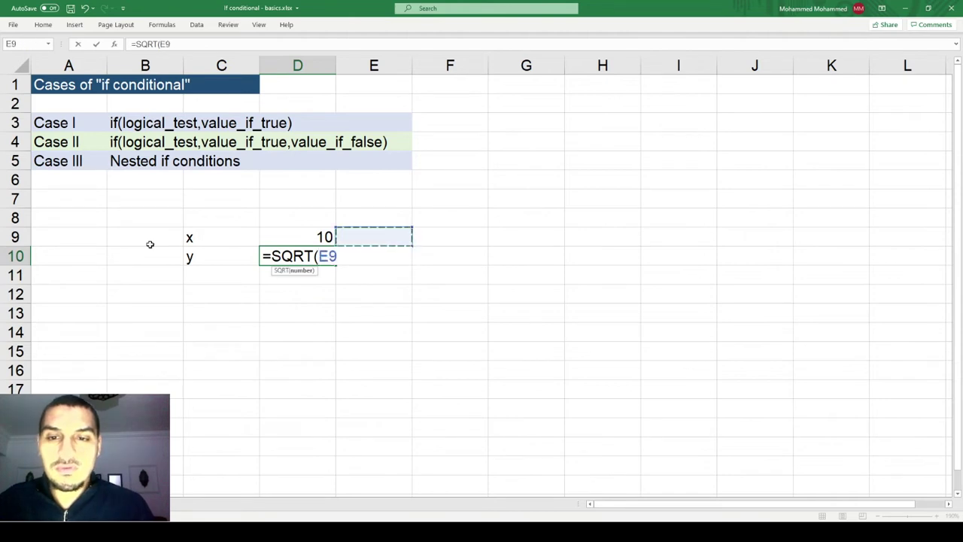
pyautogui.press('Left')
pyautogui.write(')')
pyautogui.press('Return')
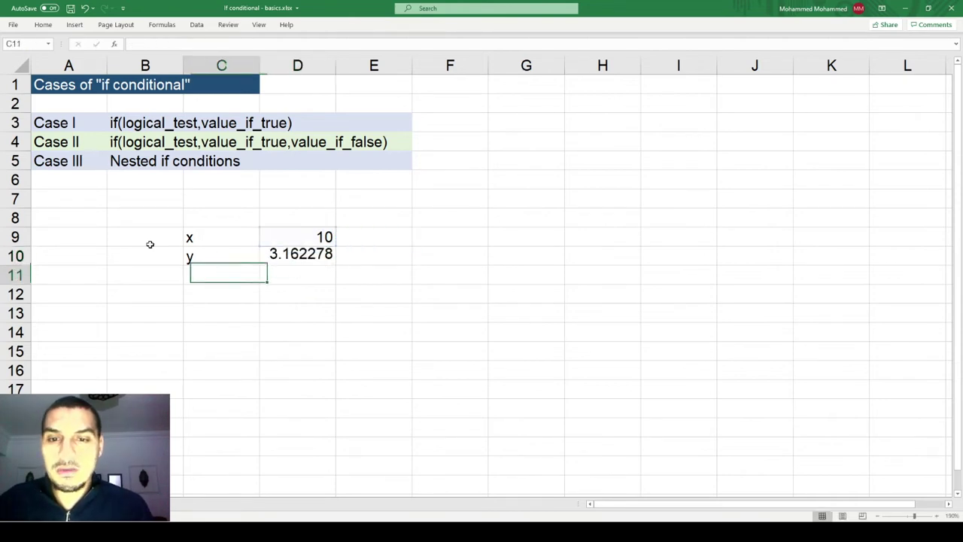
# Test the square root formula by setting x in D9 to 20 and then to 400
pyautogui.press('Right')
pyautogui.press('Up')
pyautogui.press('Up')
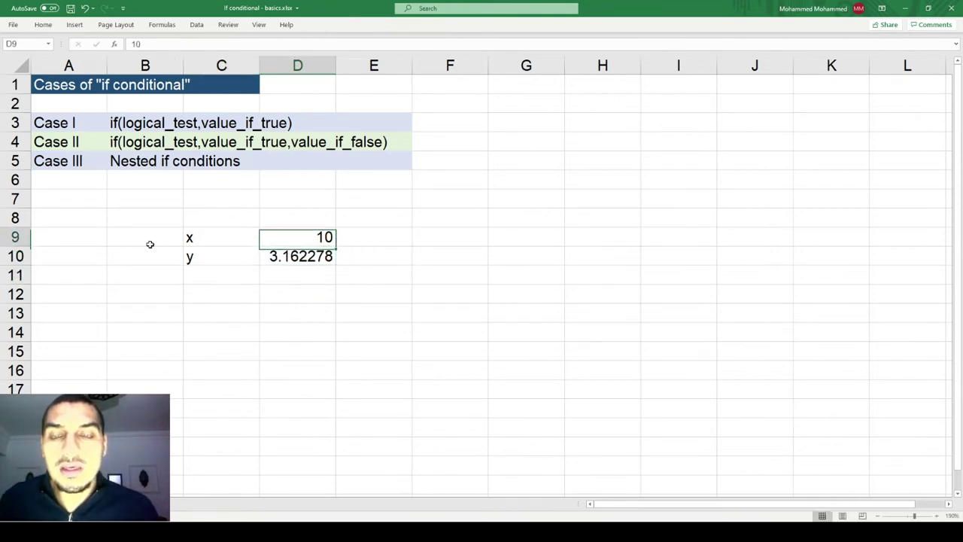
pyautogui.write('20')
pyautogui.press('Return')
pyautogui.press('Up')
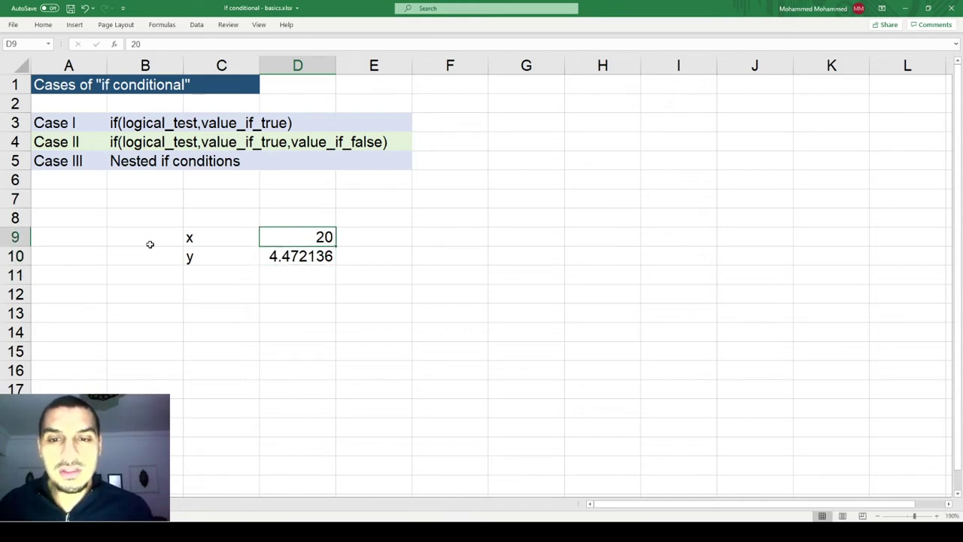
pyautogui.write('400')
pyautogui.press('Return')
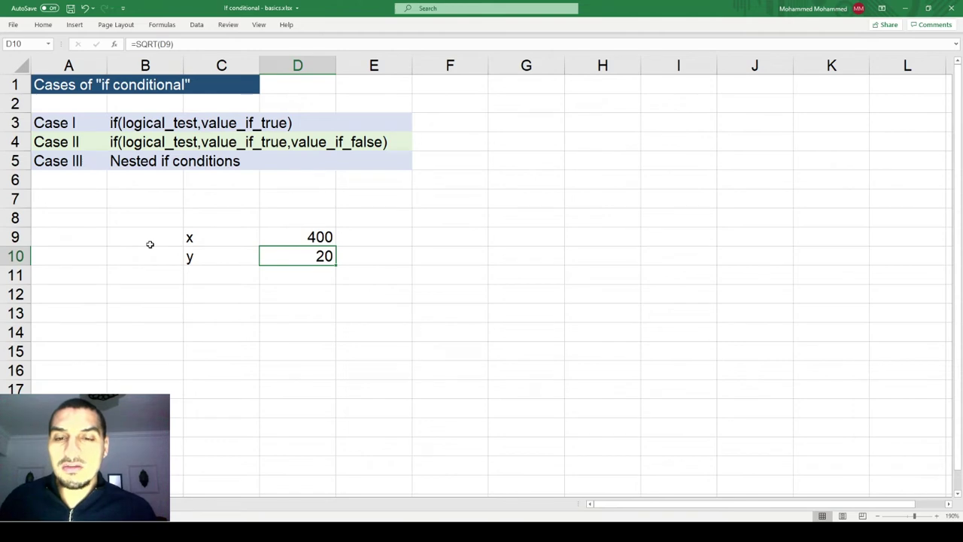
# Test the square root formula with x in D9 set to 1 and then to the negative value -1
pyautogui.press('Up')
pyautogui.write('1')
pyautogui.press('Return')
pyautogui.press('Up')
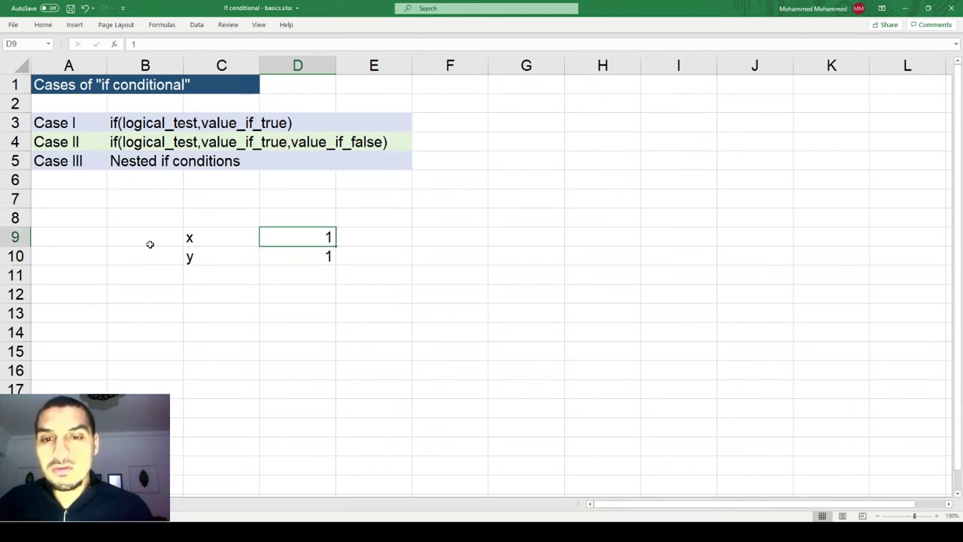
pyautogui.write('-1')
pyautogui.press('Return')
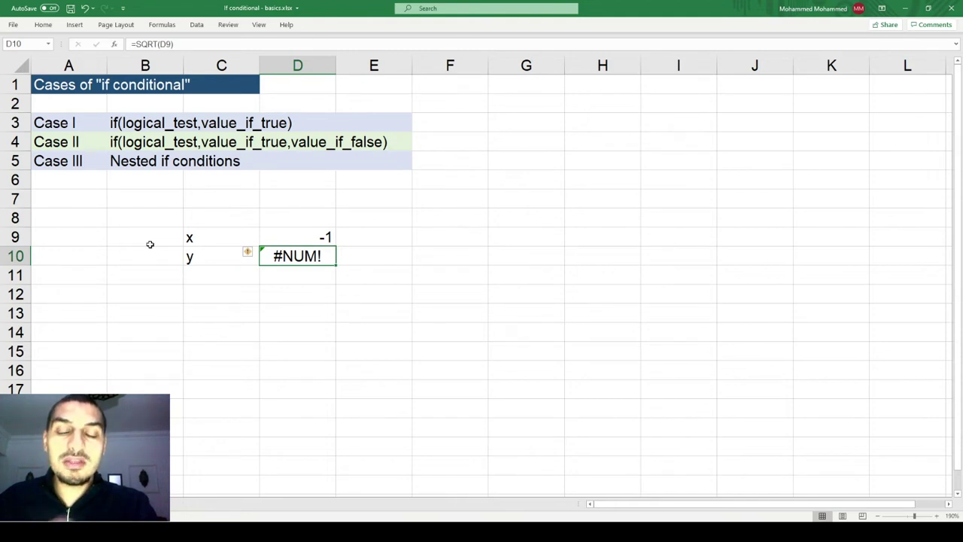
# Replace the y formula in D10 with =IF(D9>=0,SQRT(D9)) so the root is only taken for non-negative x
pyautogui.press('F2')
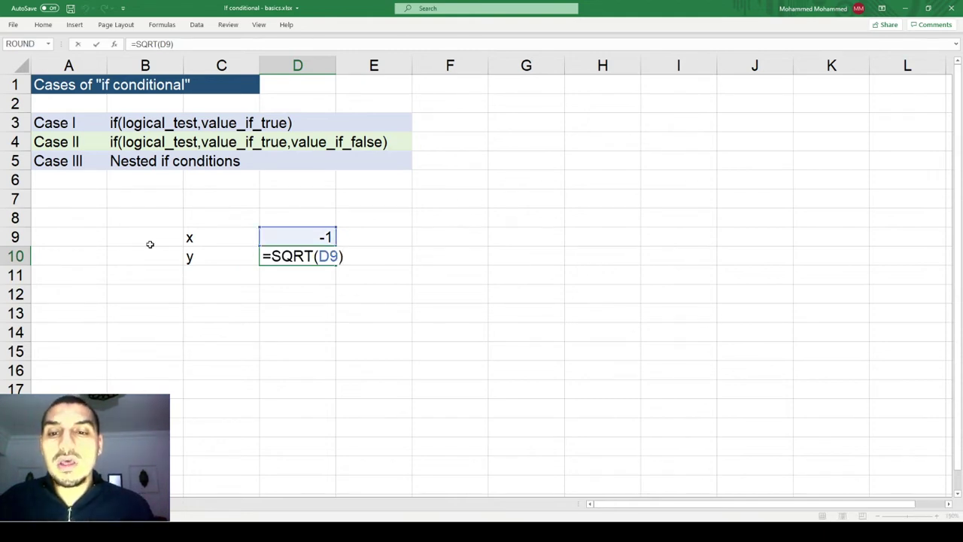
pyautogui.hotkey('shift', 'Left')
pyautogui.hotkey('shift', 'Left')
pyautogui.hotkey('shift', 'Left')
pyautogui.hotkey('shift', 'Left')
pyautogui.hotkey('shift', 'Left')
pyautogui.hotkey('shift', 'Left')
pyautogui.hotkey('shift', 'Left')
pyautogui.hotkey('shift', 'Left')
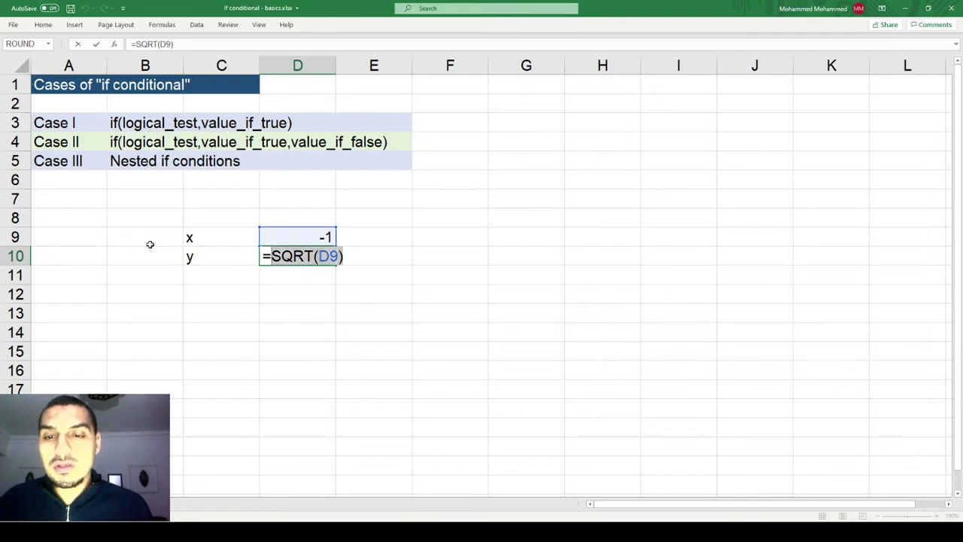
pyautogui.press('BackSpace')
pyautogui.write('if')
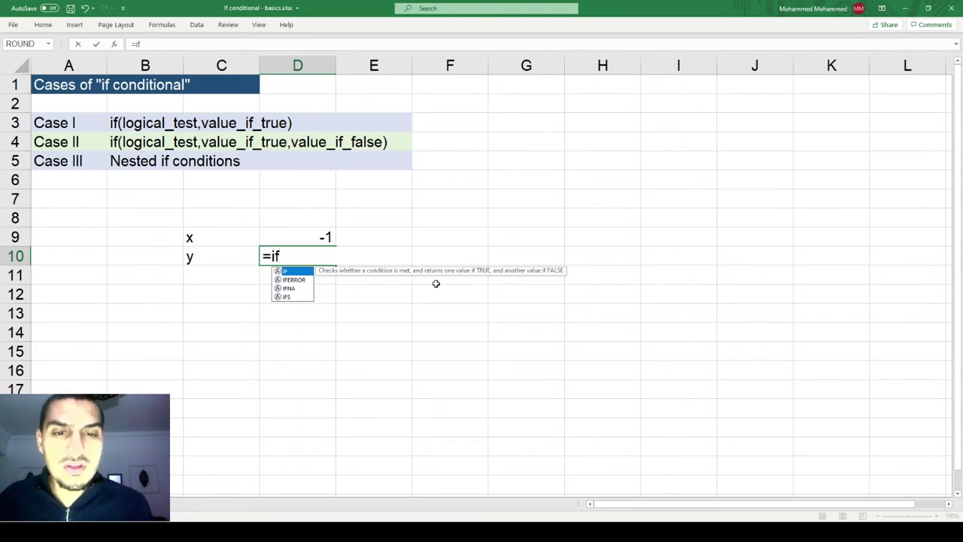
pyautogui.press('Tab')
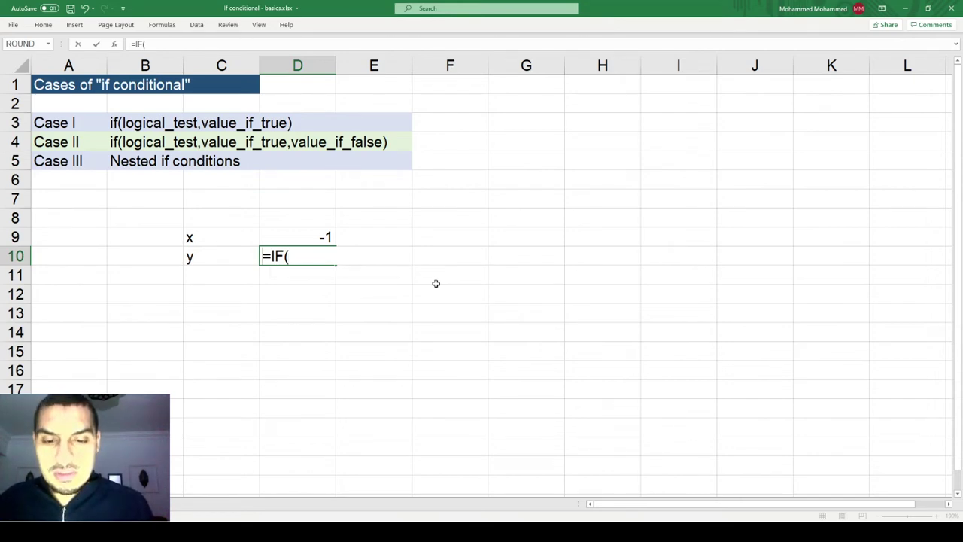
pyautogui.press('Up')
pyautogui.write('>=0,')
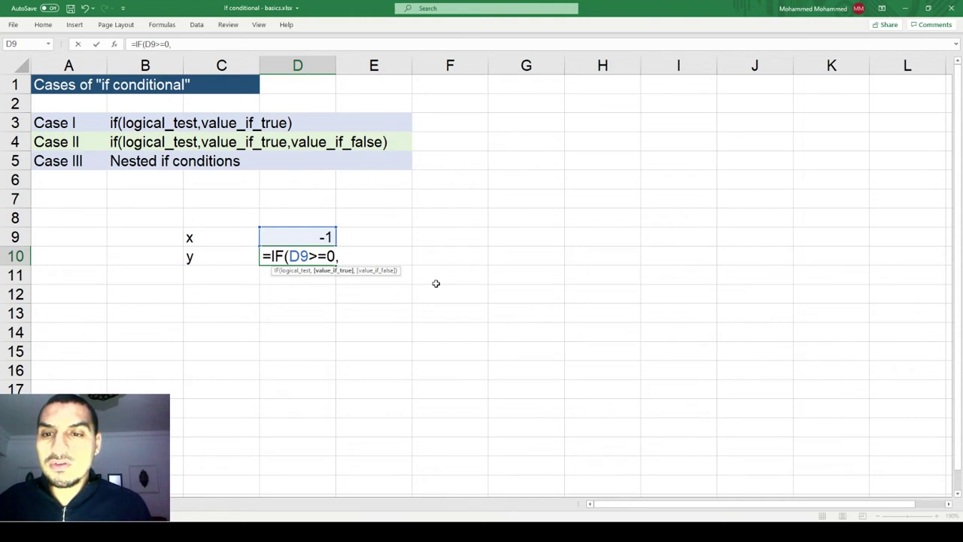
pyautogui.write('SQRT(D9)')
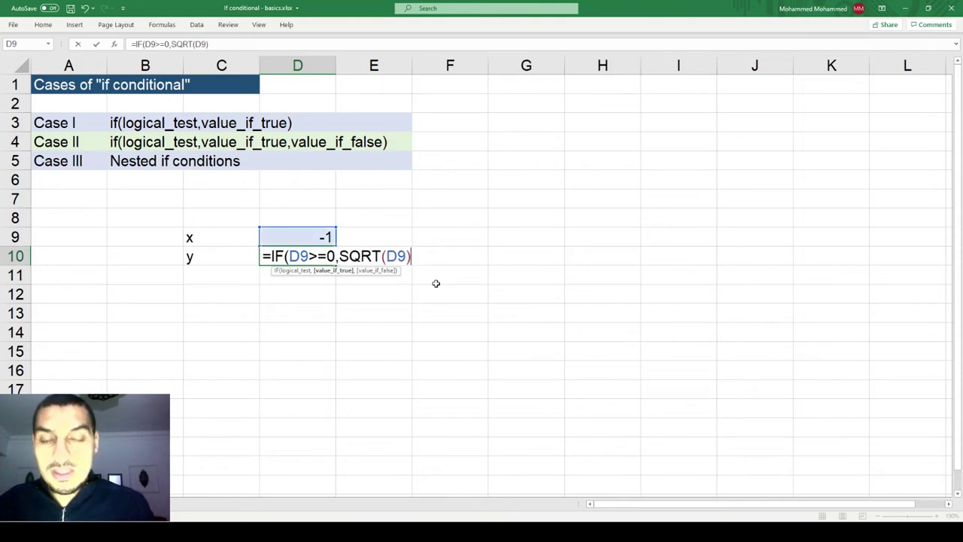
pyautogui.write(')')
pyautogui.press('Return')
pyautogui.press('Up')
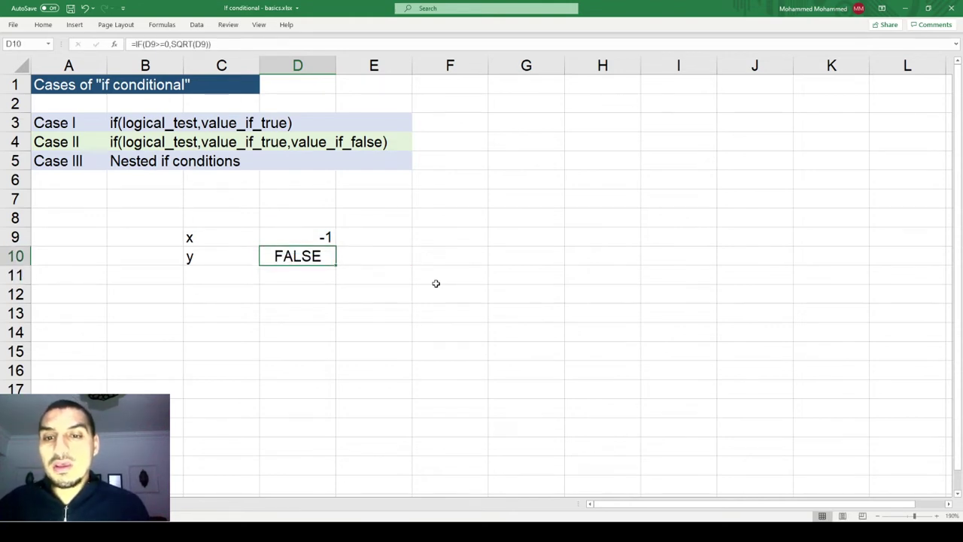
# Check the IF formula in D10 by setting x in D9 to 400 and then to 1
pyautogui.press('Up')
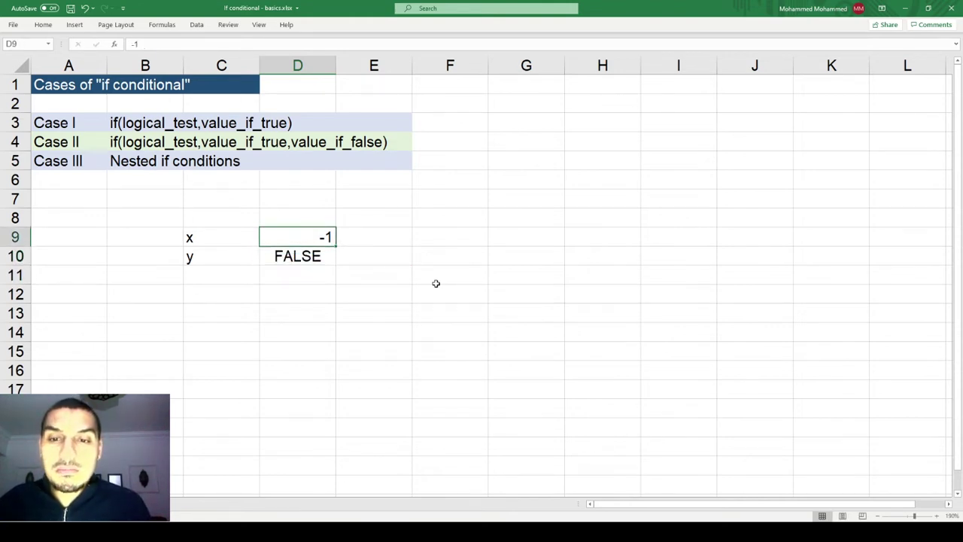
pyautogui.click(292, 256)
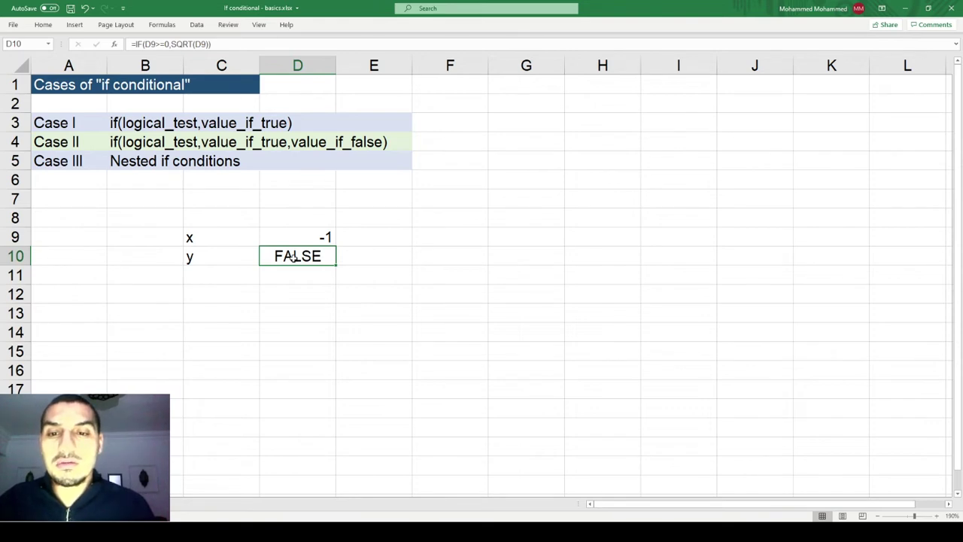
pyautogui.press('Up')
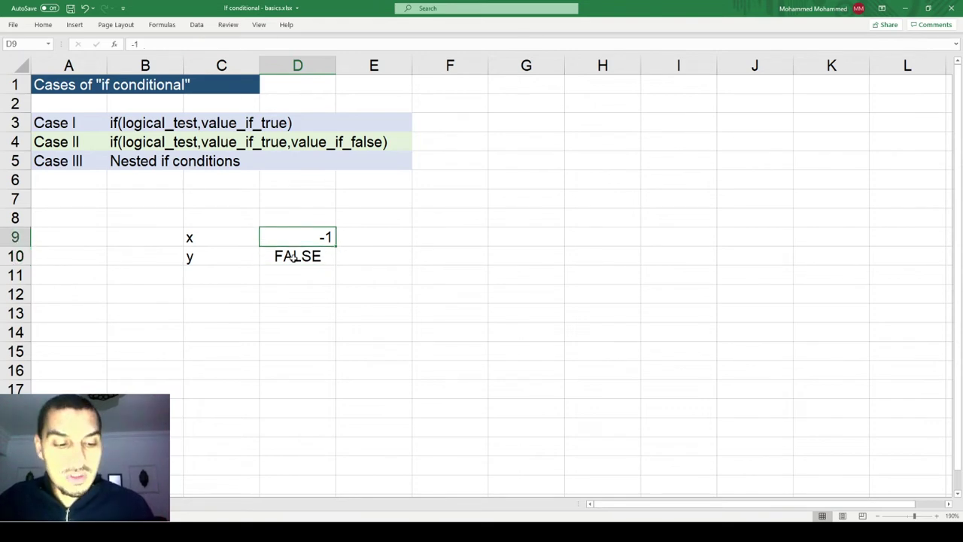
pyautogui.write('400')
pyautogui.press('Return')
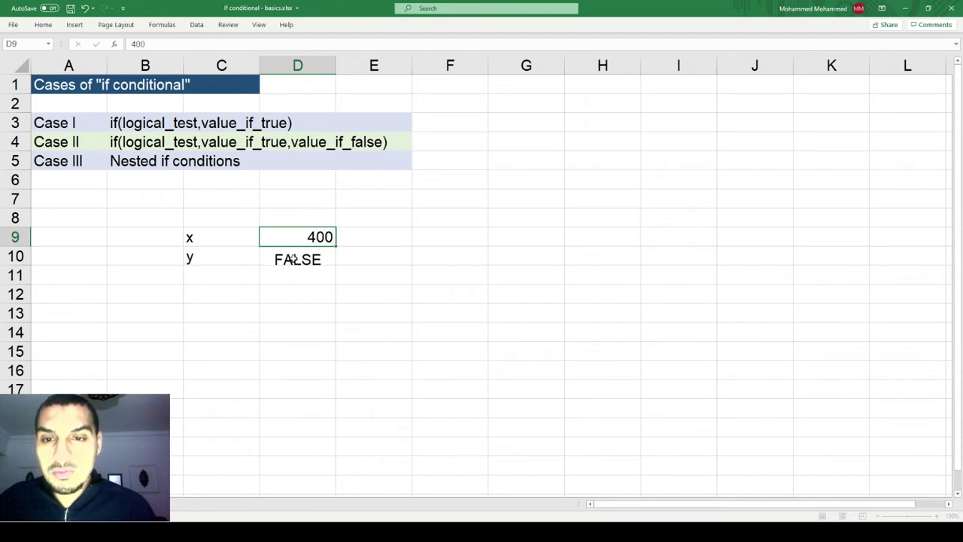
pyautogui.press('Up')
pyautogui.write('1')
pyautogui.press('Return')
# Check the IF formula near its limit by setting x in D9 to .001 and then to 0
pyautogui.press('Up')
pyautogui.write('.002')
pyautogui.press('BackSpace')
pyautogui.write('1')
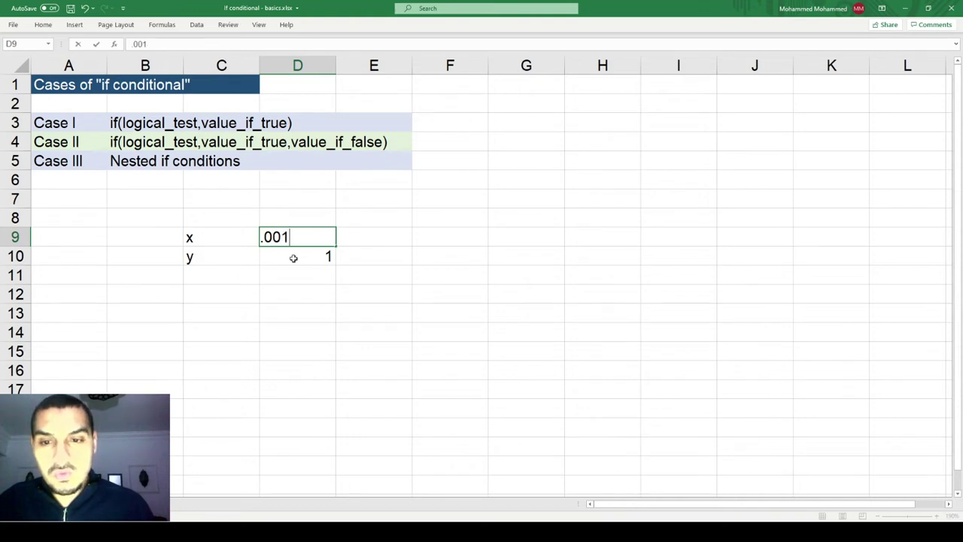
pyautogui.press('Return')
pyautogui.press('Up')
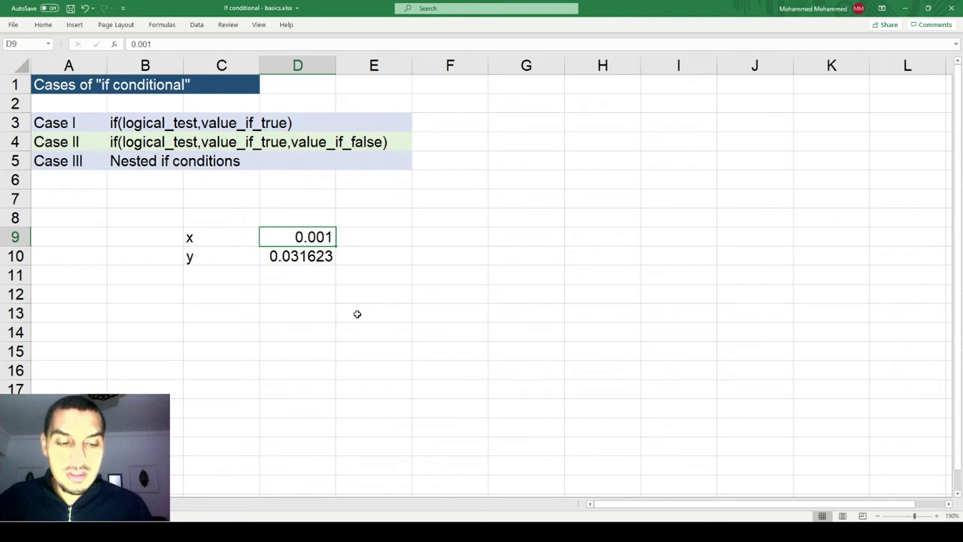
pyautogui.write('0')
pyautogui.press('Return')
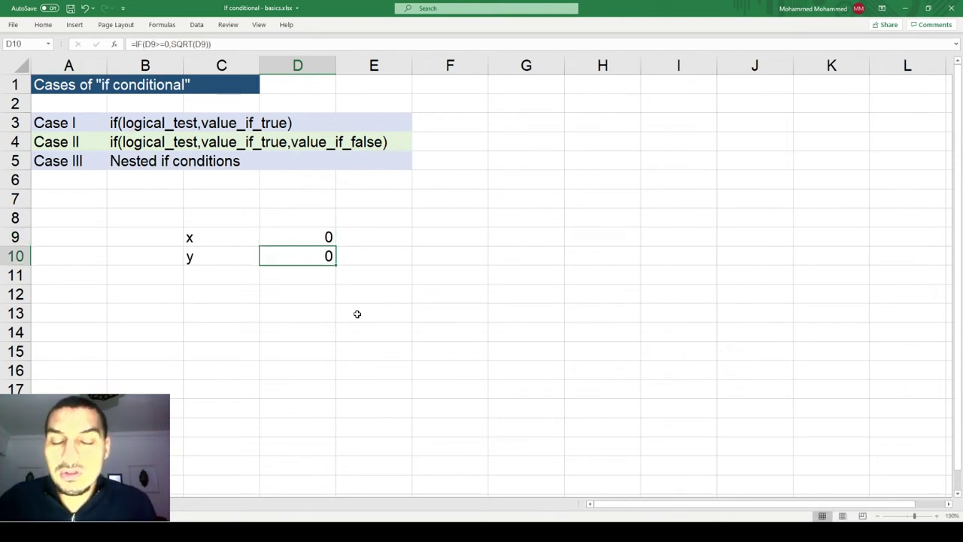
# Set x in D9 to -1 to check the IF formula with a negative value
pyautogui.press('Up')
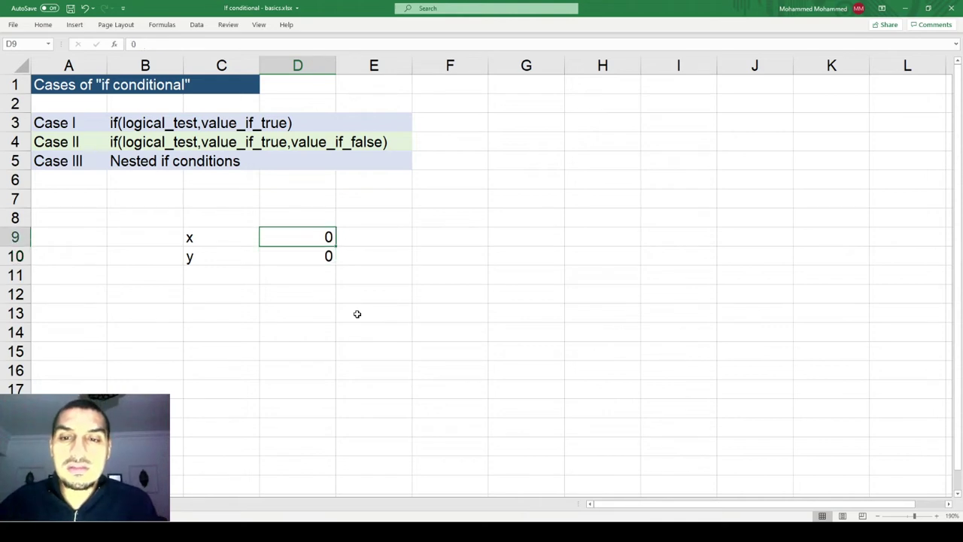
pyautogui.write('-1')
pyautogui.press('Return')
pyautogui.press('Up')
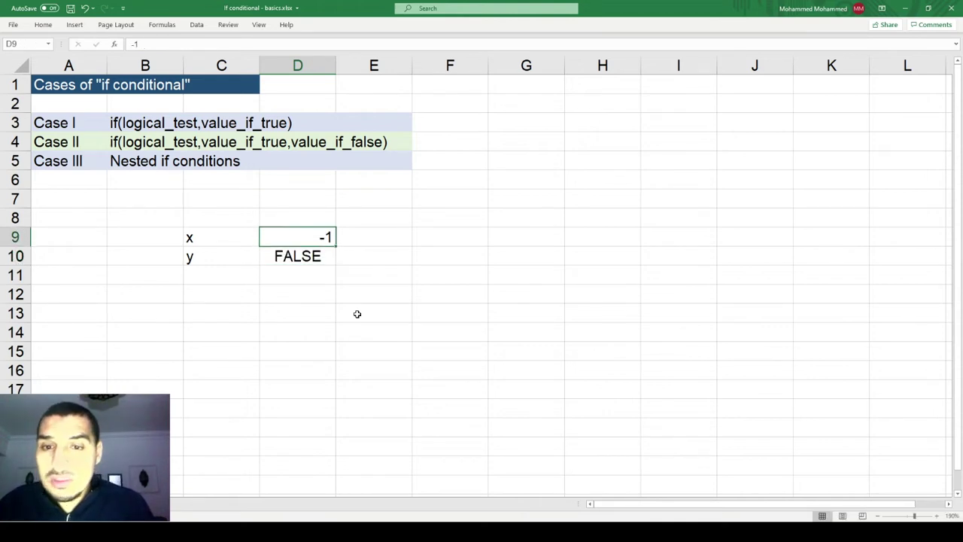
pyautogui.press('Down')
pyautogui.press('Up')
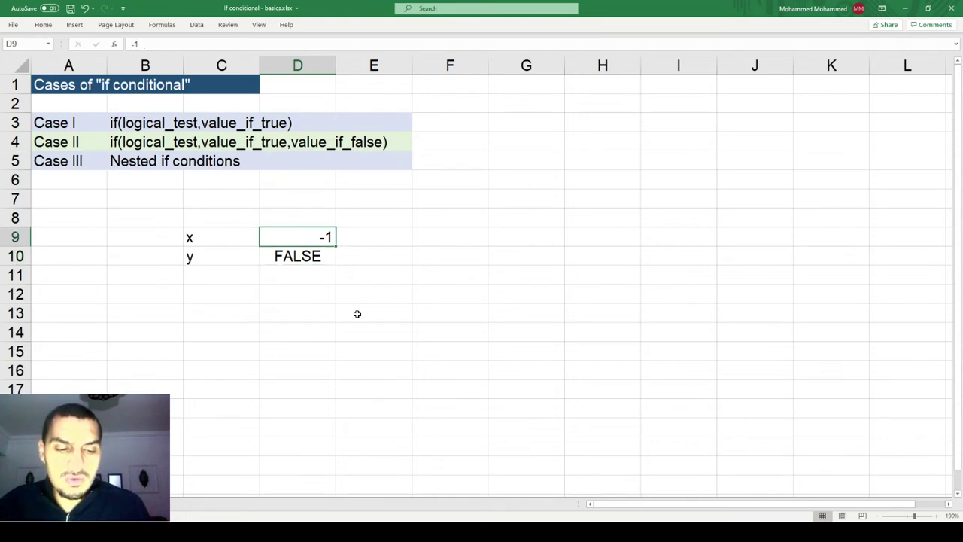
# Set x in D9 to 2 and move to the empty cell C12 below the example
pyautogui.write('2')
pyautogui.press('Return')
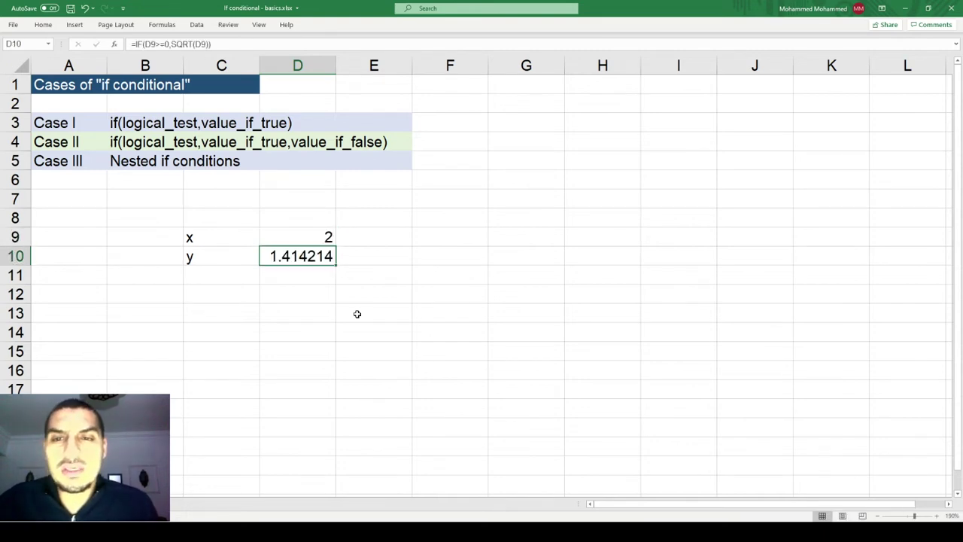
pyautogui.press('Down')
pyautogui.press('Down')
pyautogui.press('Left')
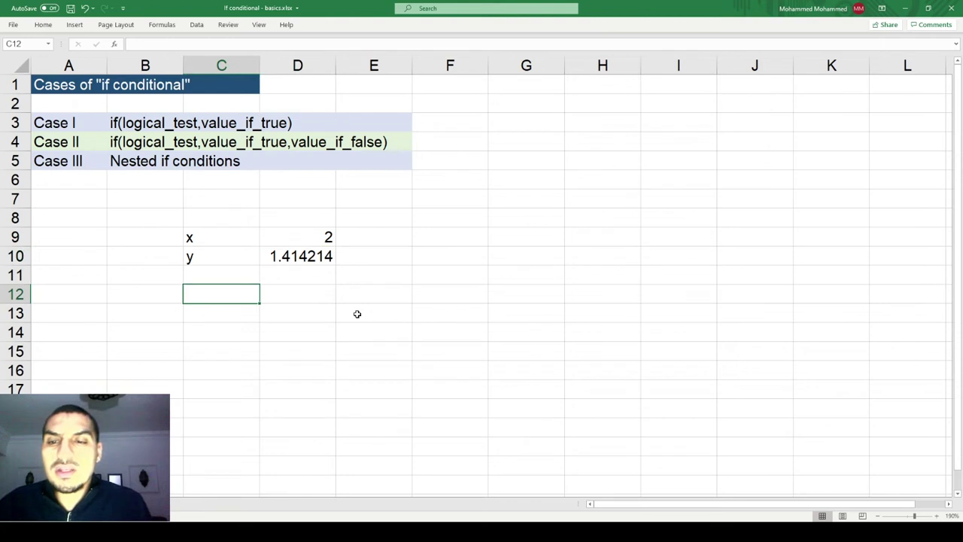
# Label the first example by entering Case I in B10, beside the y cell
pyautogui.press('Left')
pyautogui.press('Up')
pyautogui.press('Up')
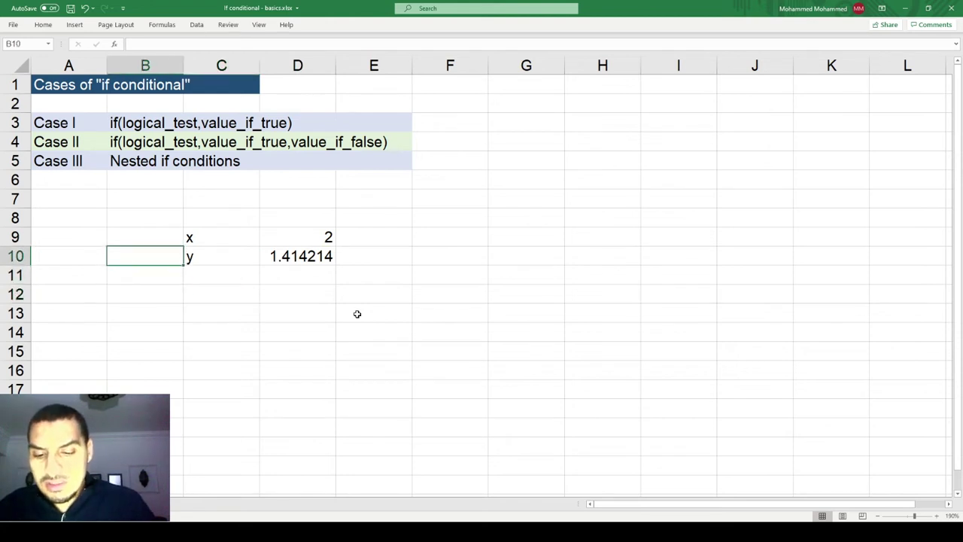
pyautogui.write('Case 1')
pyautogui.press('BackSpace')
pyautogui.write('I')
pyautogui.press('Return')
# Start a second example in row 13 with the label Case II in B13 and y in C13
pyautogui.press('Down')
pyautogui.press('Down')
pyautogui.write('Case')
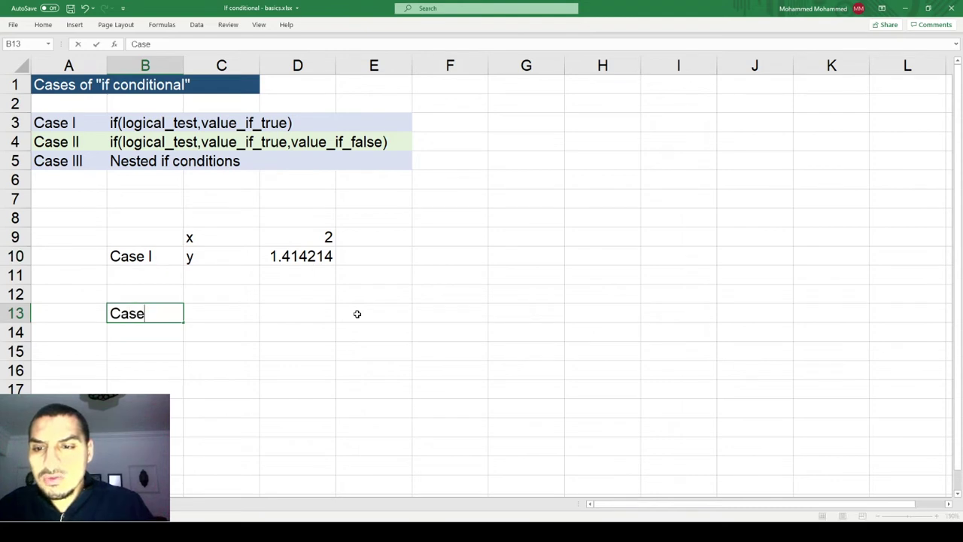
pyautogui.write(' II')
pyautogui.press('Tab')
pyautogui.write('y')
pyautogui.press('Tab')
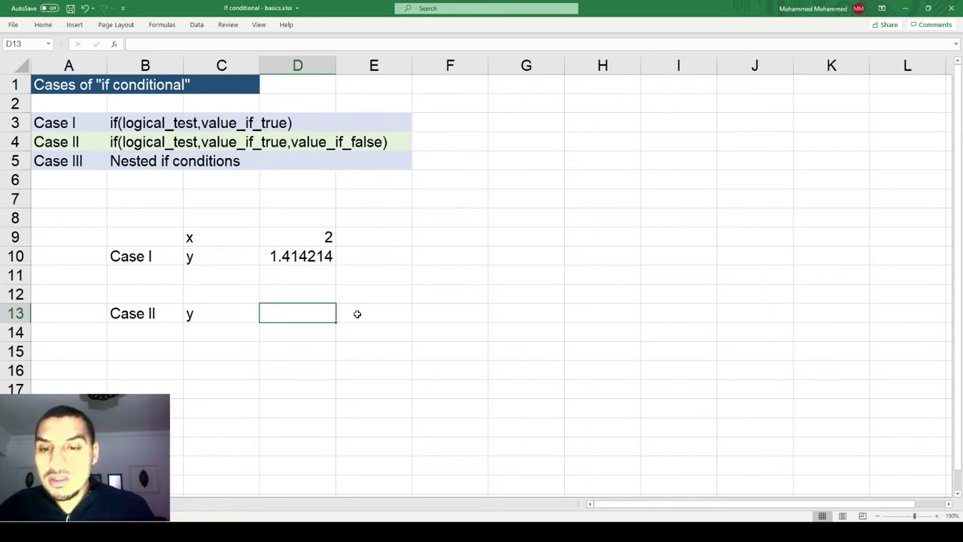
# Reuse D10's IF formula in D13, leaving it open for a third argument: =IF(D9>=0,SQRT(D9),
pyautogui.press('Up')
pyautogui.press('Up')
pyautogui.press('Up')
pyautogui.press('Up')
pyautogui.press('Down')
pyautogui.press('F2')
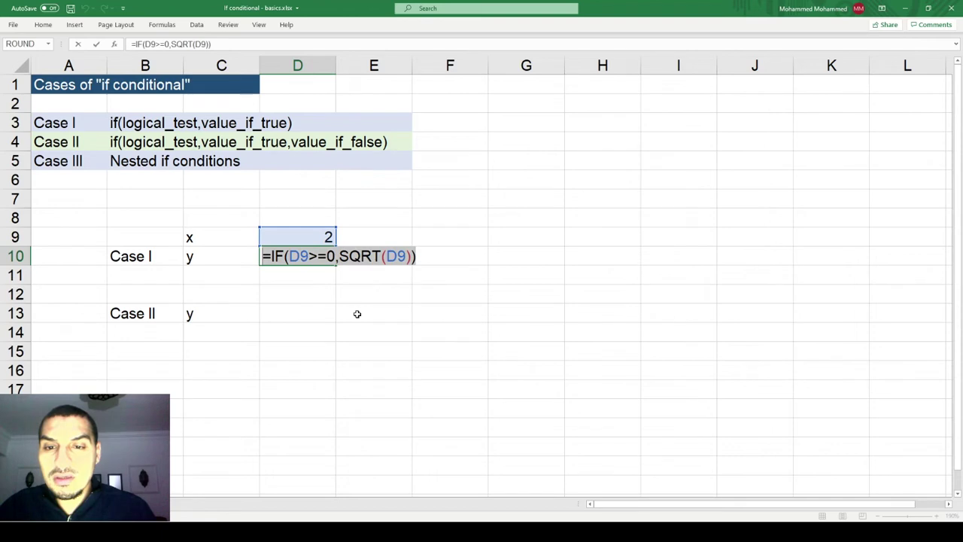
pyautogui.press('Return')
pyautogui.press('Down')
pyautogui.press('Down')
pyautogui.press('Down')
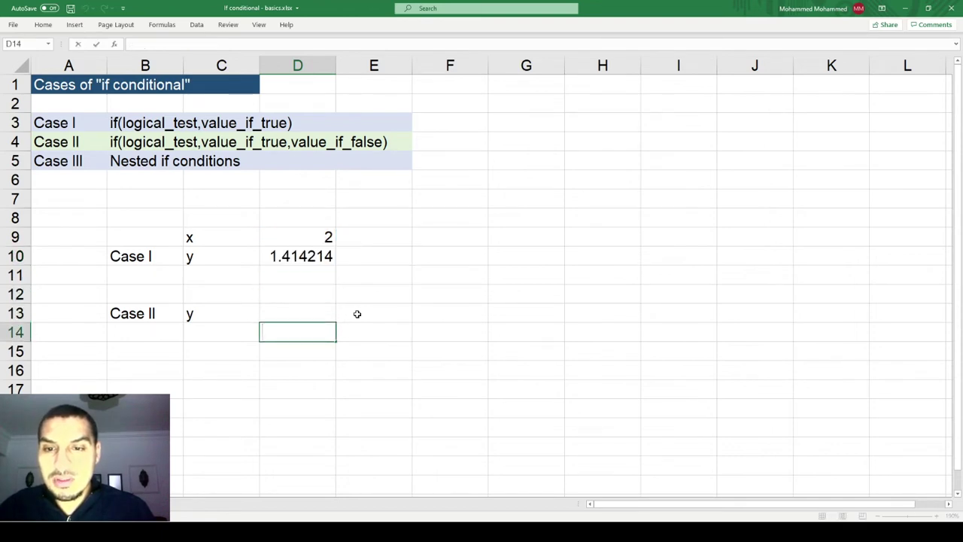
pyautogui.press('Up')
pyautogui.write('=IF(D9>=0,SQRT(D9)')
pyautogui.press('Left')
pyautogui.press('Right')
pyautogui.write(',')
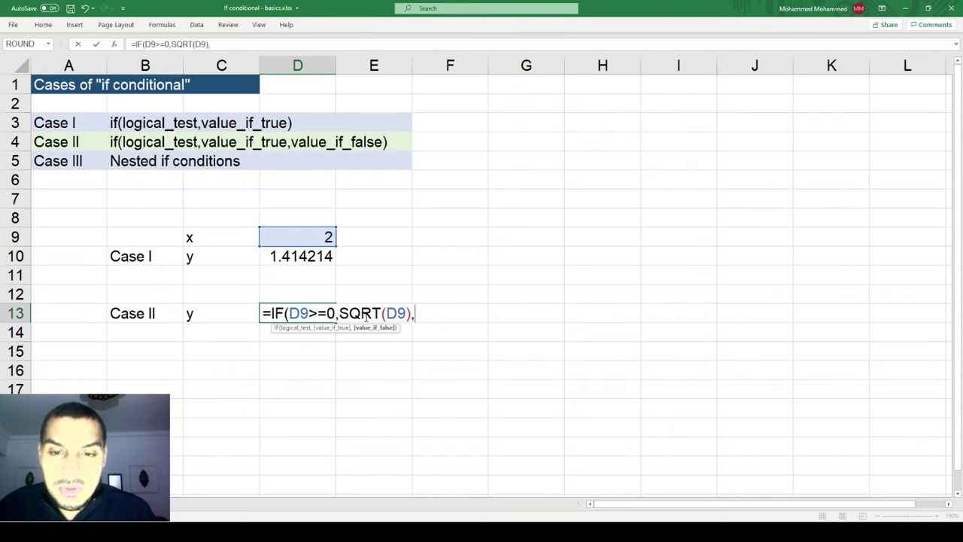
pyautogui.press('BackSpace')
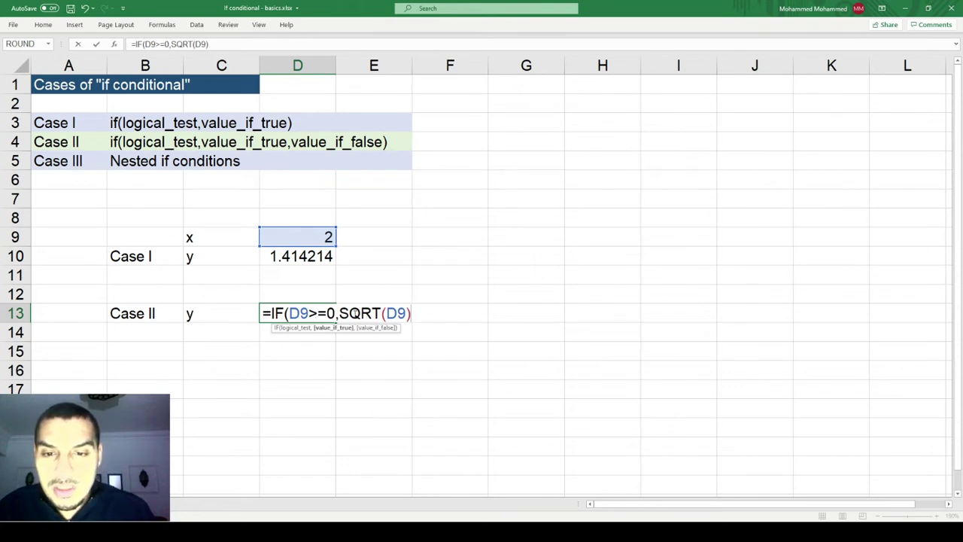
pyautogui.write(',')
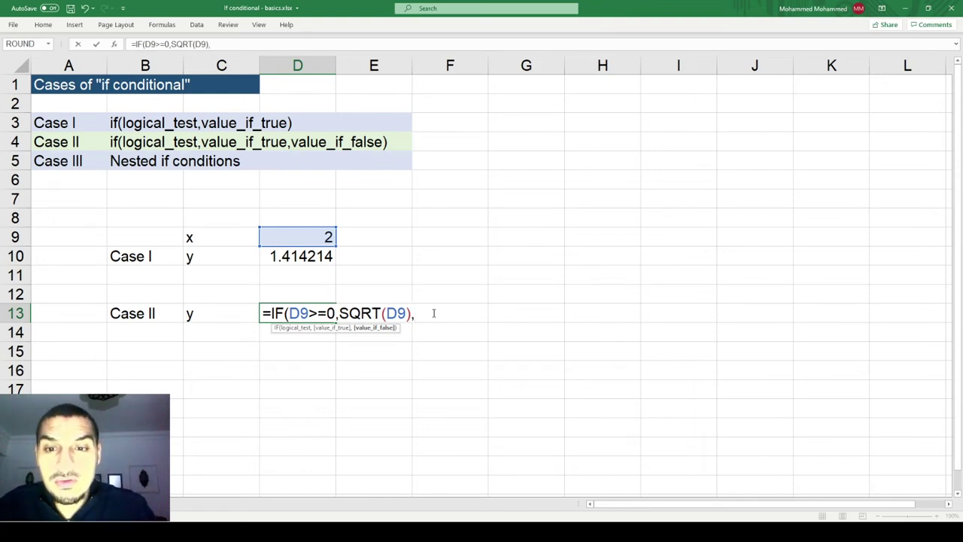
# Complete the IF formula in D13 with EXP(D9)-1 as its value_if_false
pyautogui.write('exp(')
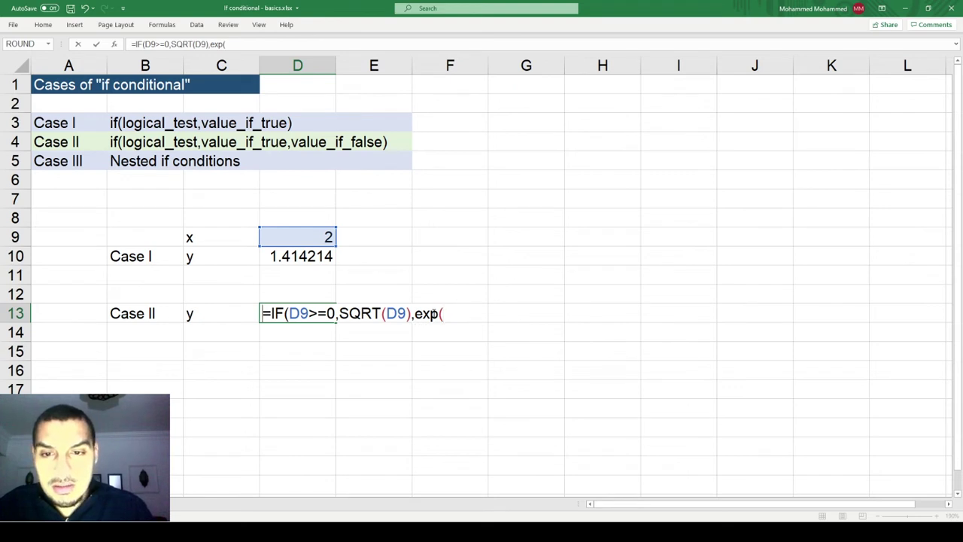
pyautogui.press('Up')
pyautogui.press('Up')
pyautogui.press('Up')
pyautogui.press('Up')
pyautogui.write(')-1)')
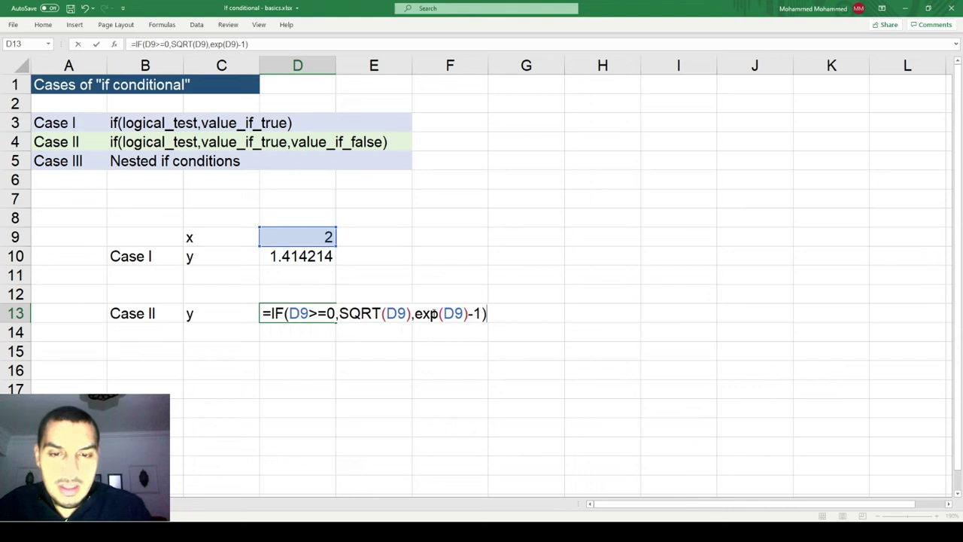
pyautogui.press('Return')
pyautogui.press('Up')
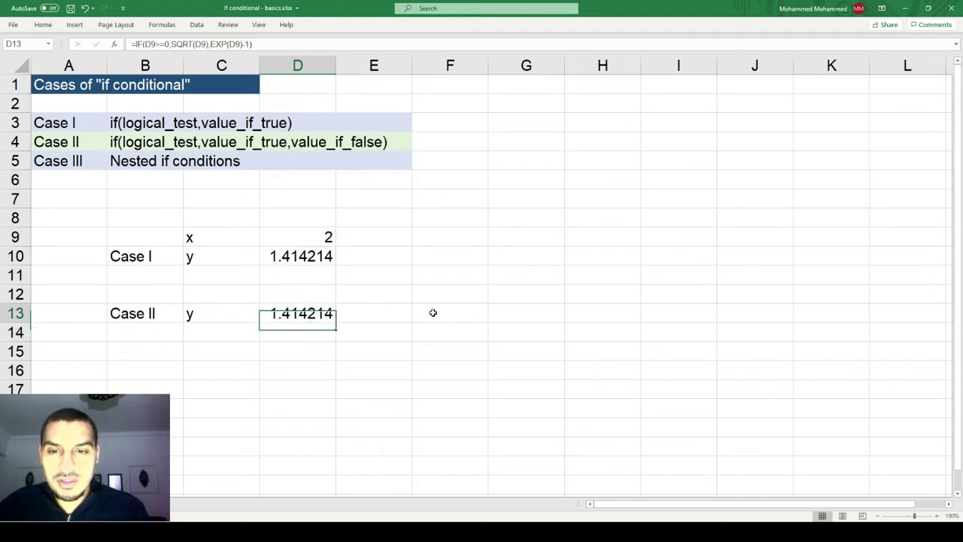
# Set x in D9 to -1 to check the Case II formula with a negative value
pyautogui.press('Up')
pyautogui.press('Up')
pyautogui.press('Up')
pyautogui.press('Up')
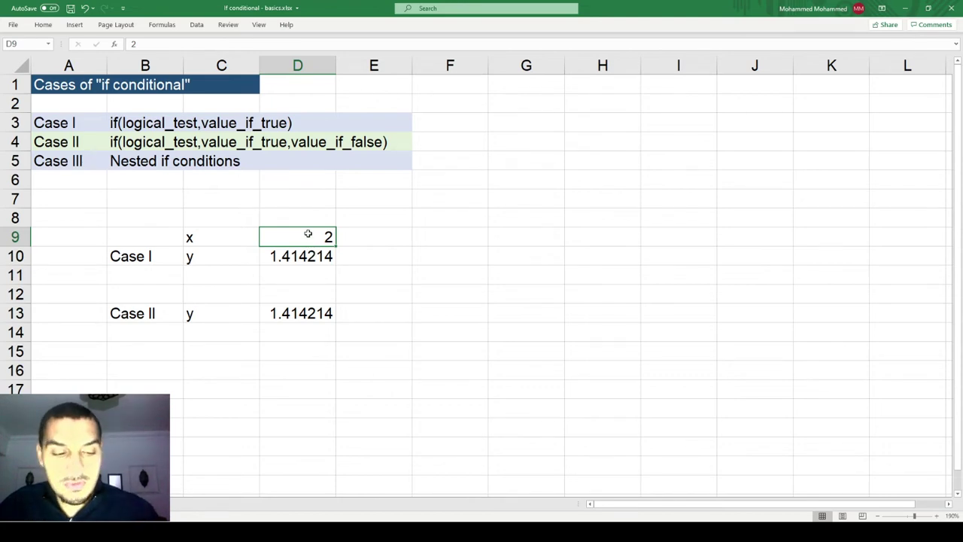
pyautogui.write('-1')
pyautogui.press('Return')
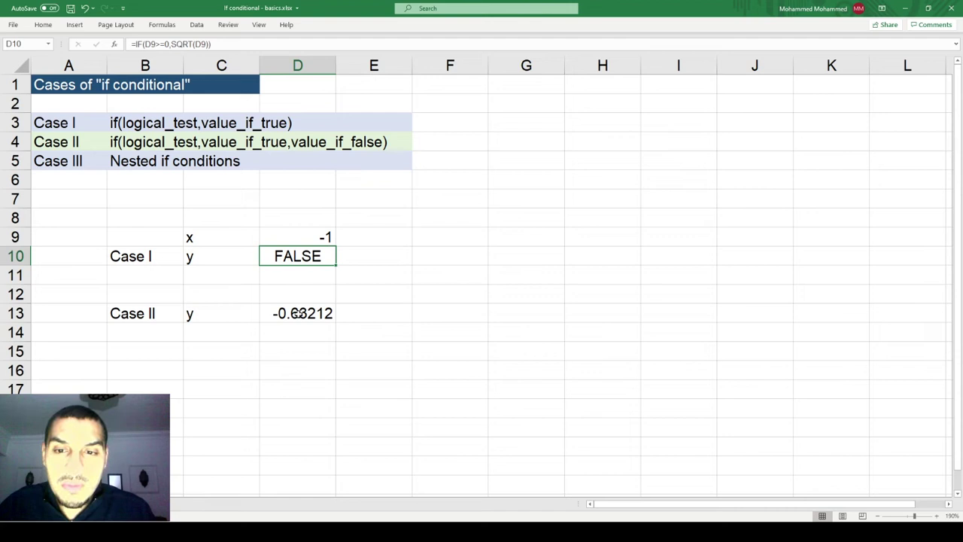
# Copy the EXP(D9)-1 part of D13's formula into E13 as a separate check formula, =EXP(D9)-1
pyautogui.doubleClick(298, 313)
pyautogui.press('Left')
pyautogui.hotkey('shift', 'Left')
pyautogui.hotkey('shift', 'Left')
pyautogui.hotkey('shift', 'Left')
pyautogui.hotkey('shift', 'Left')
pyautogui.hotkey('shift', 'Left')
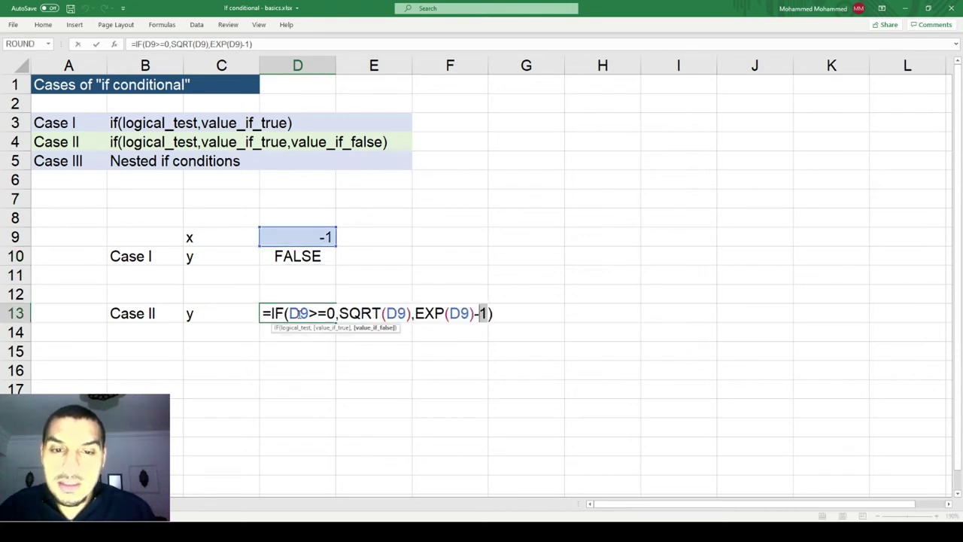
pyautogui.hotkey('shift', 'Left')
pyautogui.hotkey('shift', 'Left')
pyautogui.hotkey('shift', 'Left')
pyautogui.press('Tab')
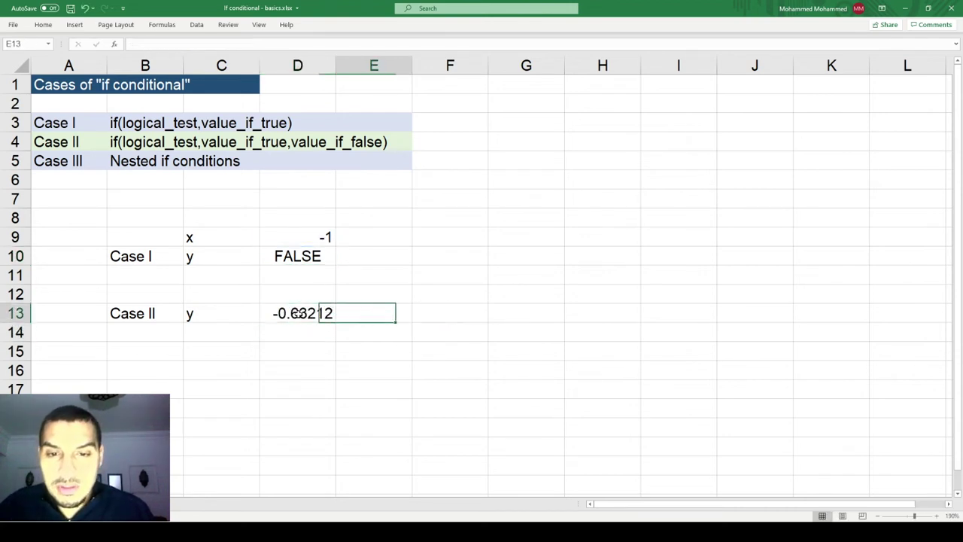
pyautogui.write('=')
pyautogui.write('EXP(D9)-1')
pyautogui.press('Return')
pyautogui.press('Up')
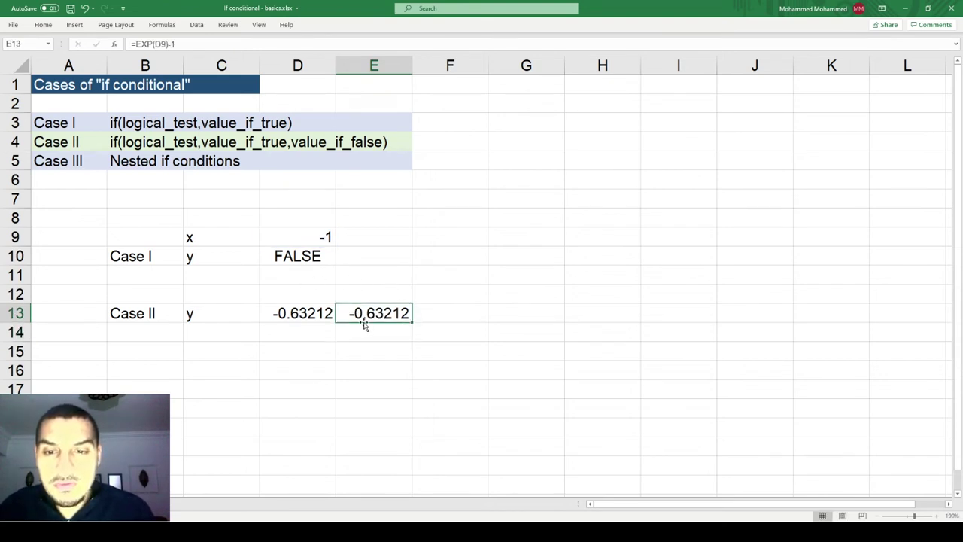
# Compare D13 with the check formula for x set to -10 in D9, and clear E13
pyautogui.click(307, 234)
pyautogui.press('F2')
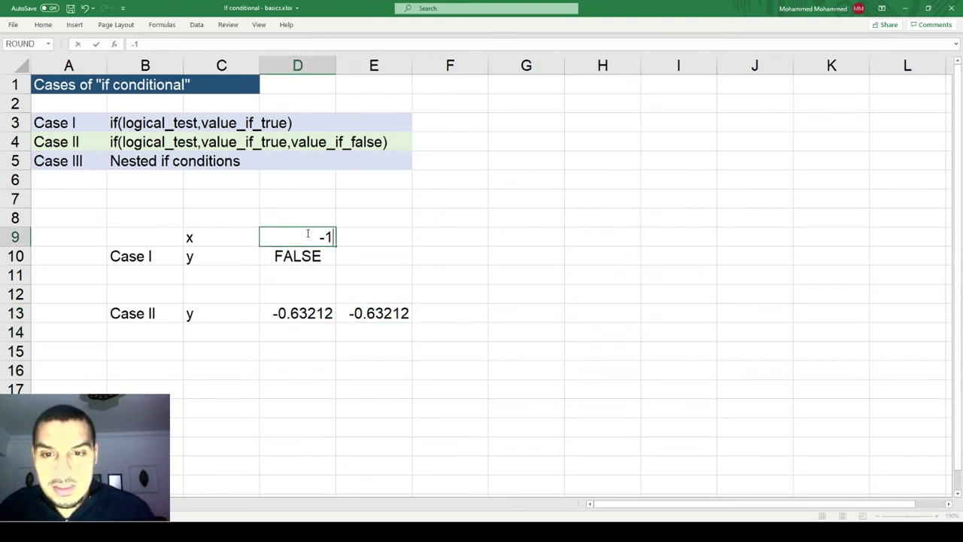
pyautogui.write('0')
pyautogui.press('Return')
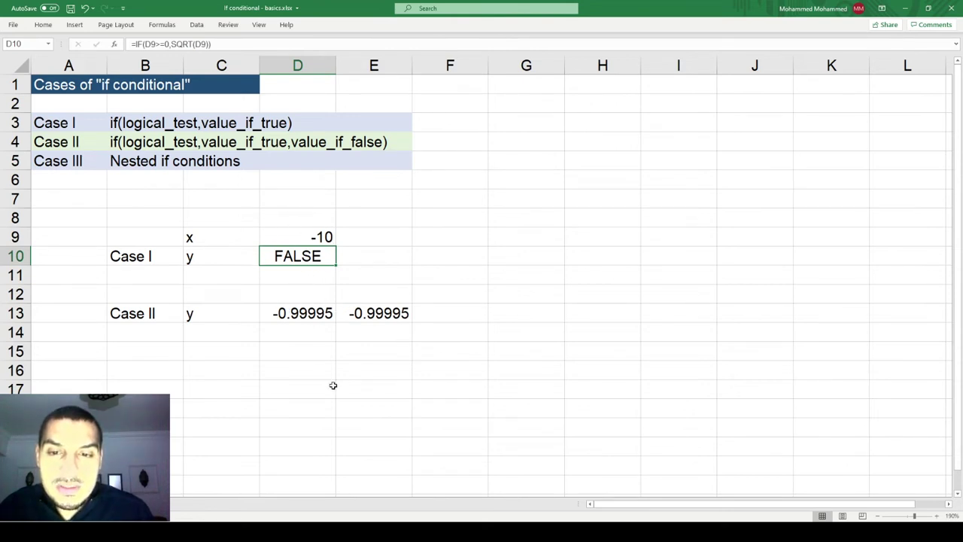
pyautogui.click(385, 313)
pyautogui.press('Delete')
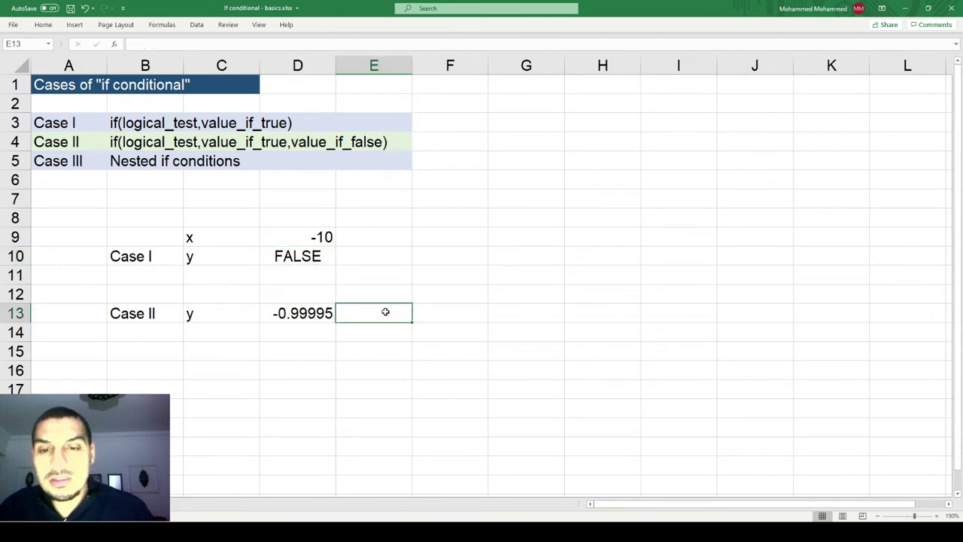
# Copy D13's formula into D14 and make value_if_false an empty text string: =IF(D9>=0,SQRT(D9),"")
pyautogui.press('Left')
pyautogui.hotkey('shift', 'Up')
pyautogui.press('Down')
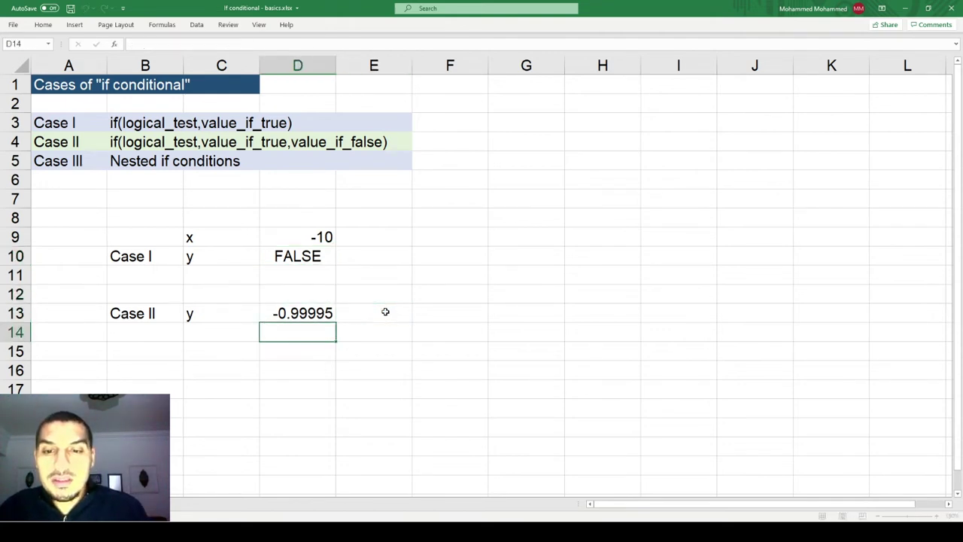
pyautogui.press('Up')
pyautogui.press('F2')
pyautogui.hotkey('shift', 'Home')
pyautogui.hotkey('ctrl', 'c')
pyautogui.press('Return')
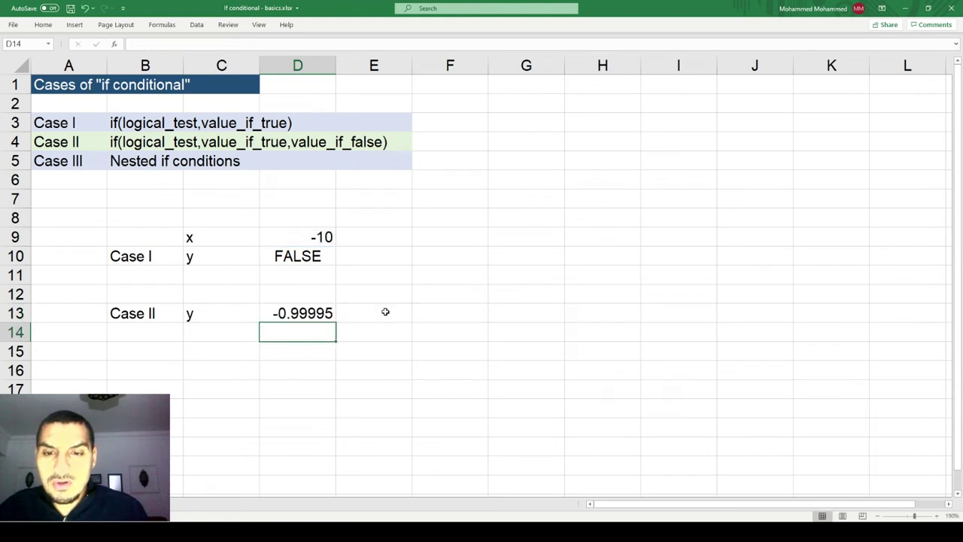
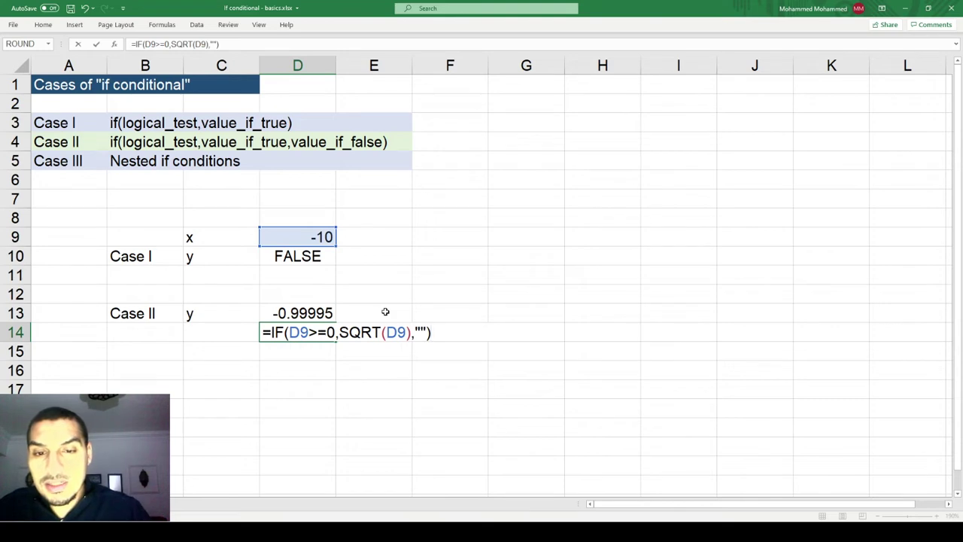
pyautogui.press('Right')
pyautogui.press('F2')
pyautogui.press('Left')
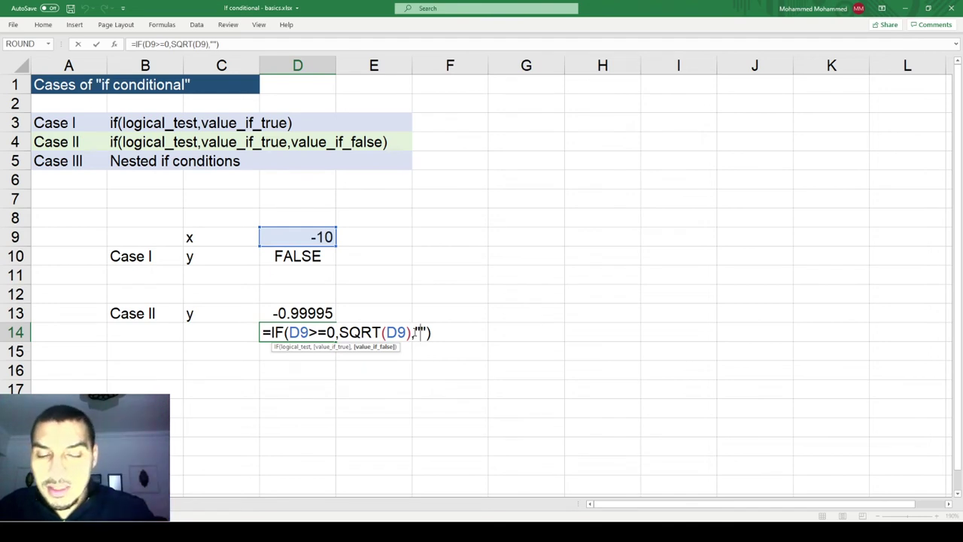
# Fill the empty quotes in D14's IF formula with the message "Please enter a non-negative number"
pyautogui.write('Please enter a ')
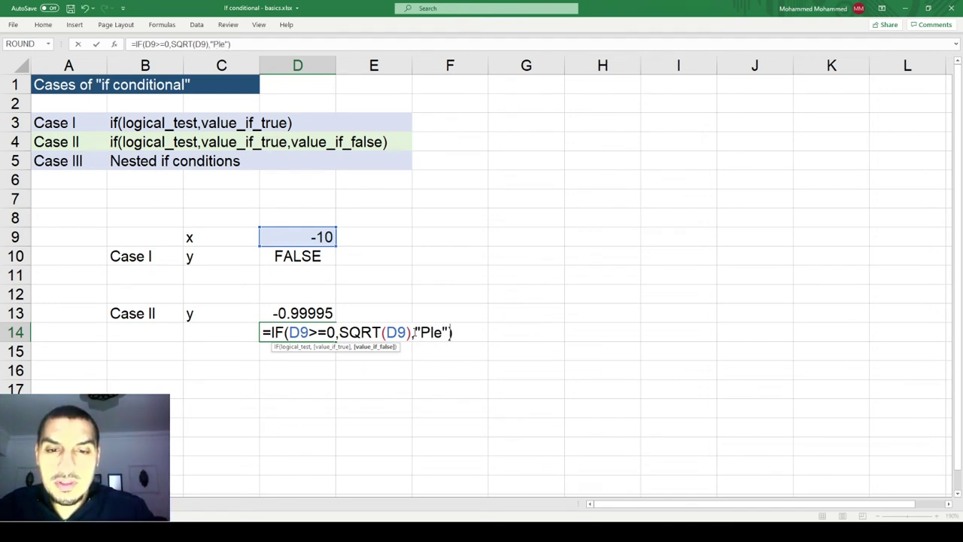
pyautogui.write('non0')
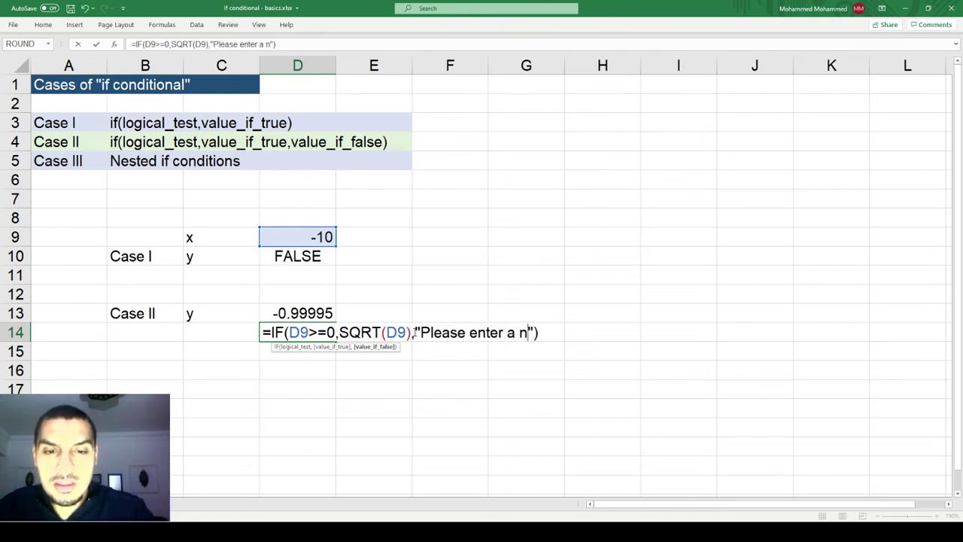
pyautogui.press('BackSpace')
pyautogui.write('-neagati')
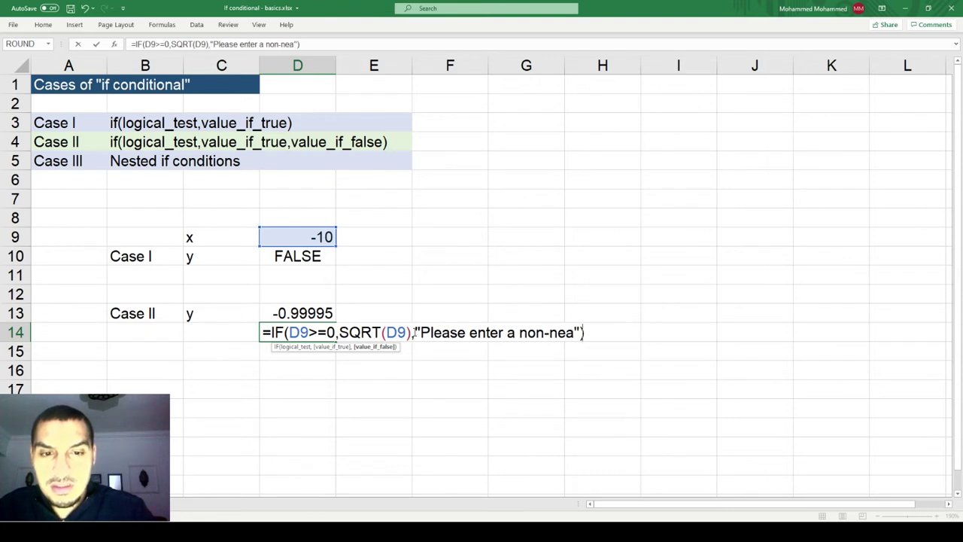
pyautogui.press('BackSpace')
pyautogui.press('BackSpace')
pyautogui.press('BackSpace')
pyautogui.press('BackSpace')
pyautogui.press('BackSpace')
pyautogui.write('gative number')
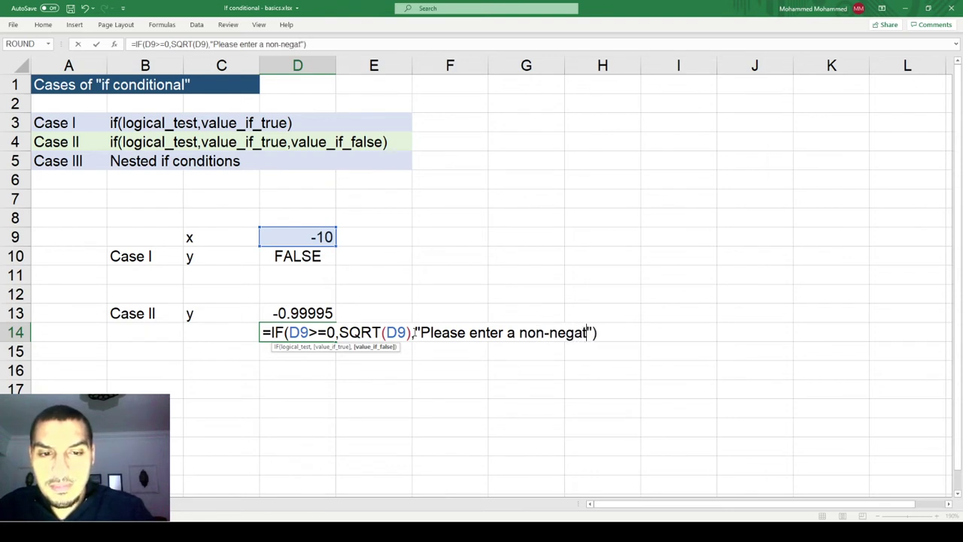
pyautogui.press('Return')
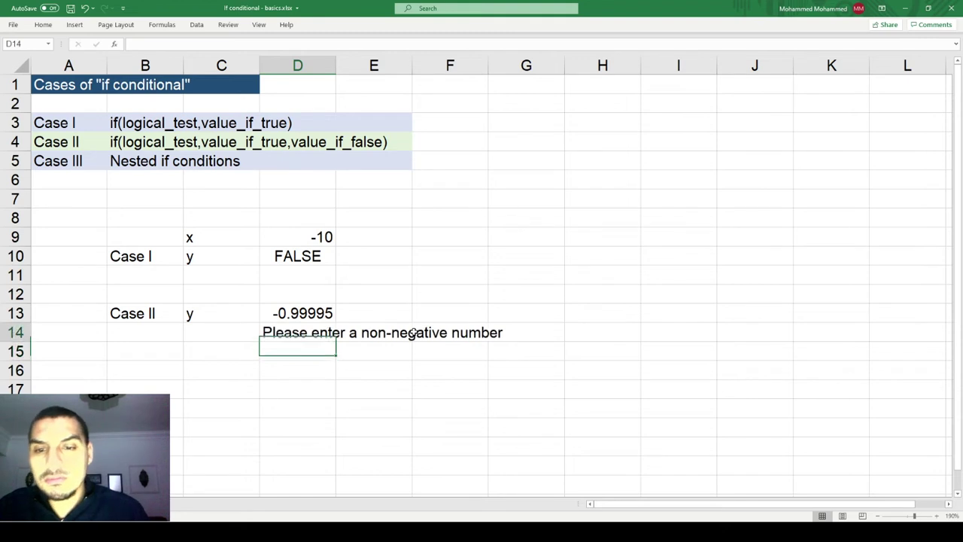
pyautogui.press('Up')
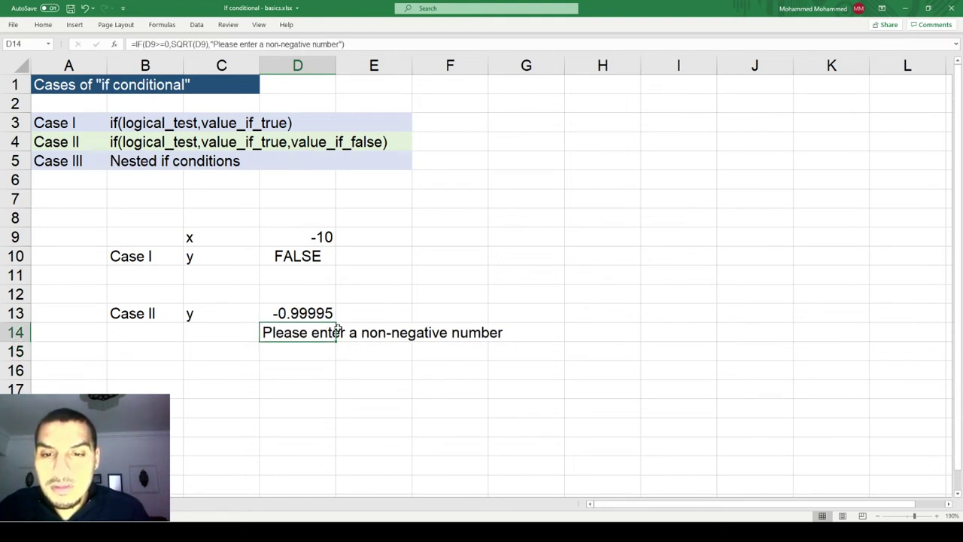
# Check both Case II formulas by setting x in D9 to 5 and then to -1
pyautogui.click(301, 237)
pyautogui.write('5')
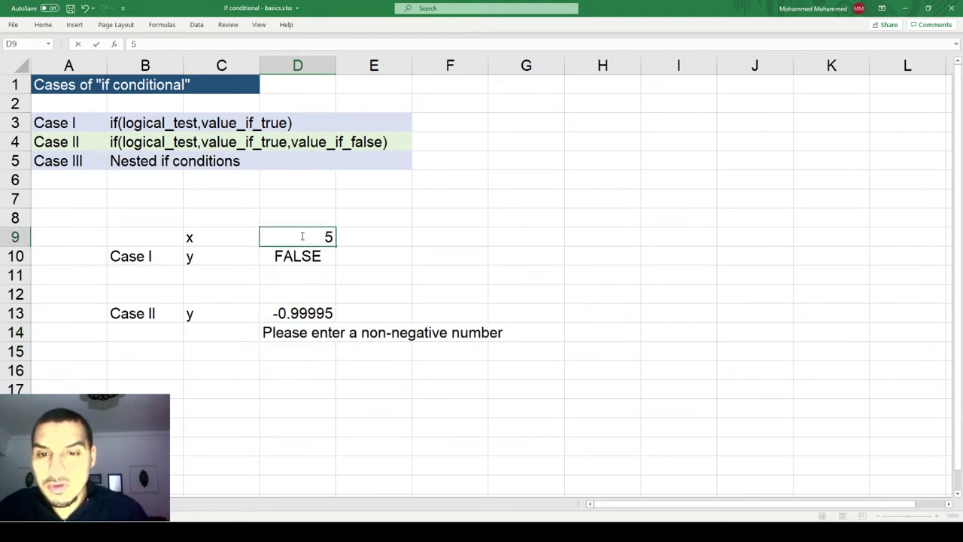
pyautogui.press('Return')
pyautogui.click(301, 236)
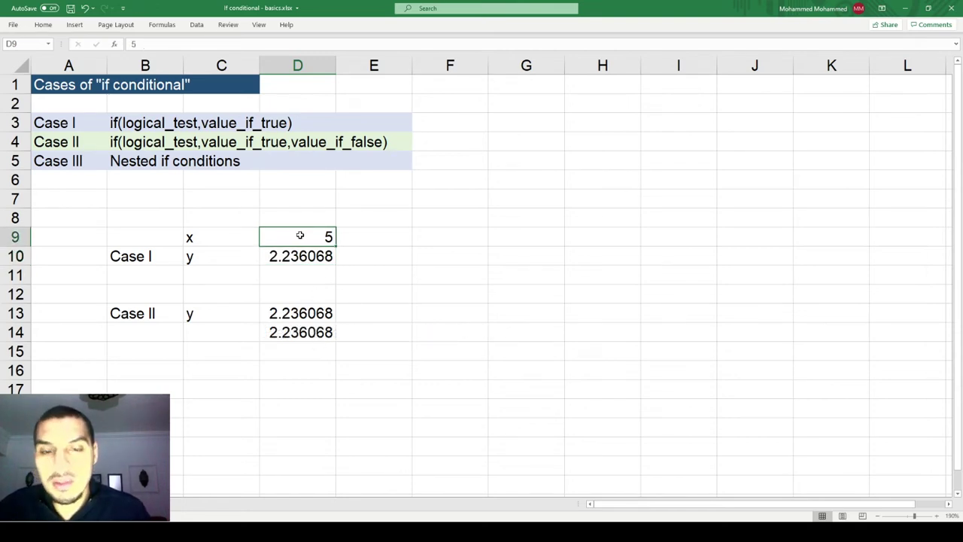
pyautogui.write('-1')
pyautogui.press('Return')
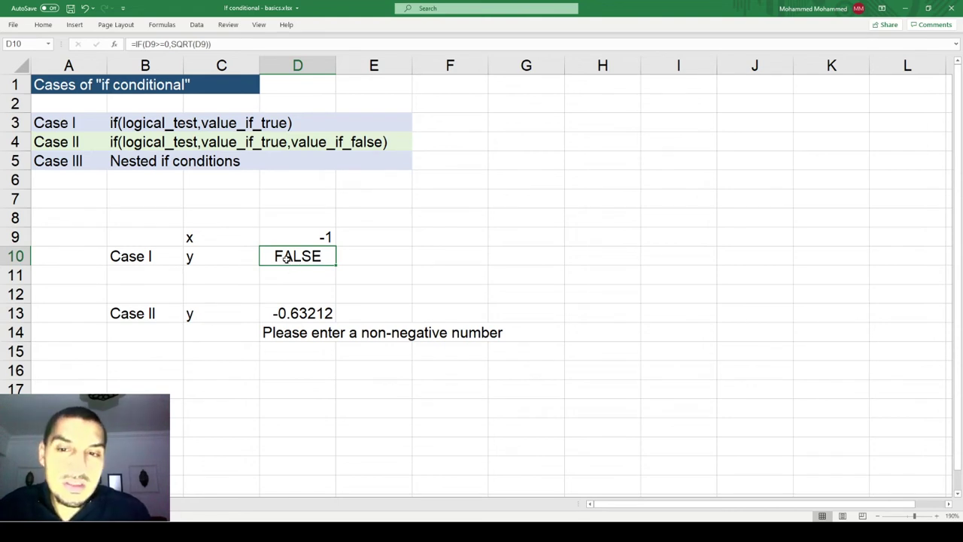
# Review the Case II formulas in D13 and D14, and copy D14's IF formula into D15
pyautogui.click(292, 313)
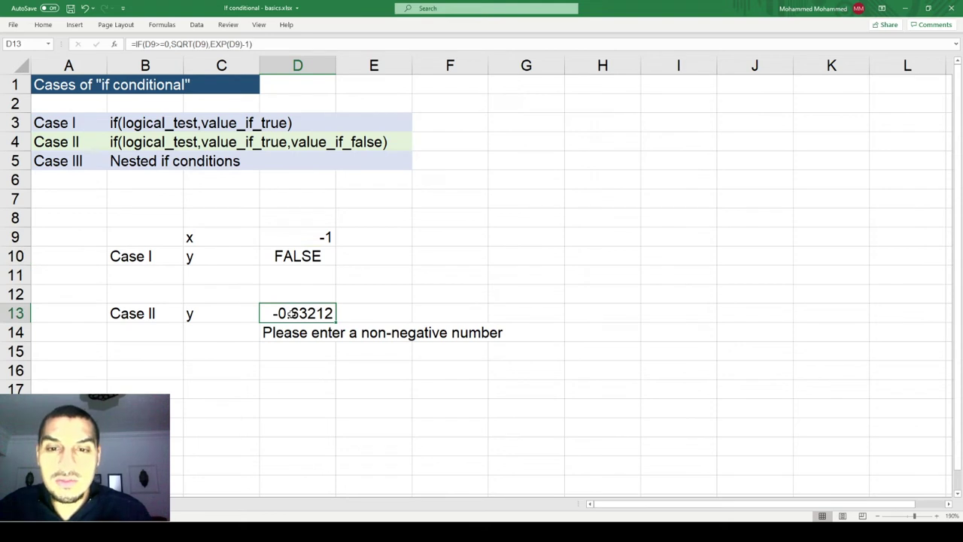
pyautogui.press('Down')
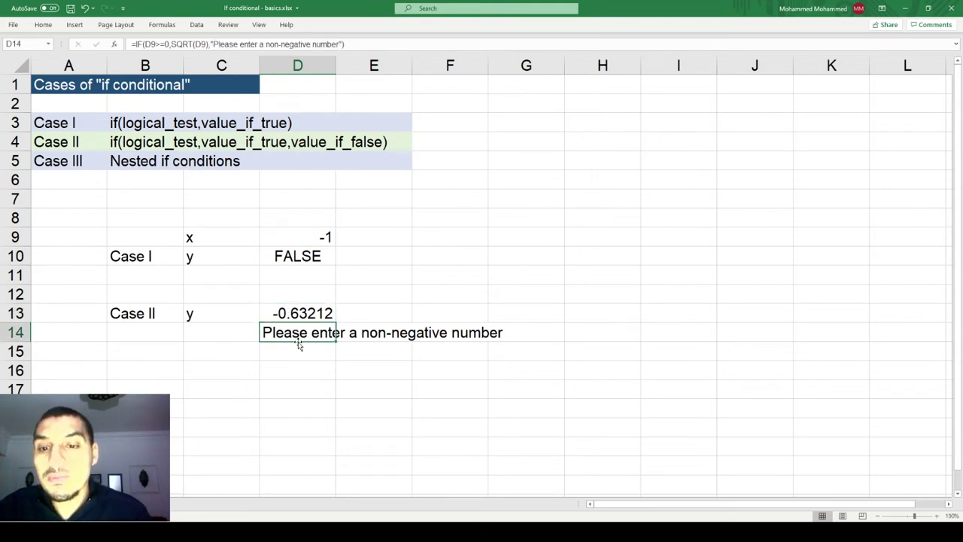
pyautogui.doubleClick(299, 333)
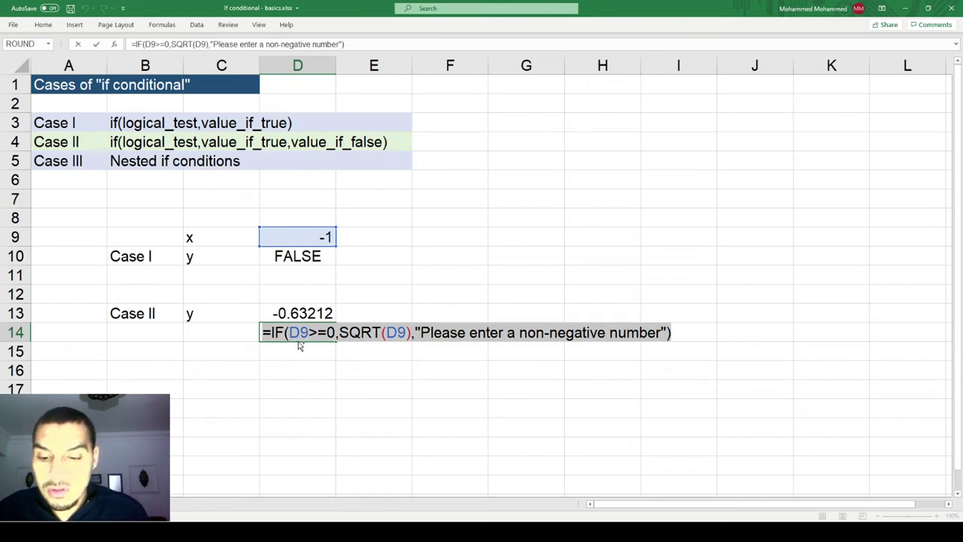
pyautogui.press('Return')
pyautogui.hotkey('ctrl', "'")
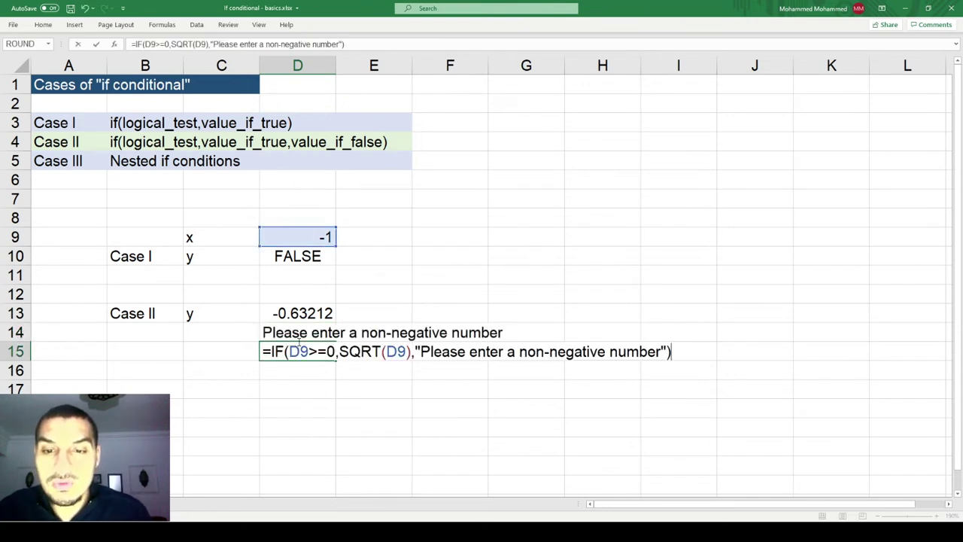
# Replace SQRT(D9) in D15's formula with text: =IF(D9>=0,"Right input","Please enter a non-negative number")
pyautogui.press('Left')
pyautogui.press('Left')
pyautogui.hotkey('ctrl', 'Left')
pyautogui.hotkey('ctrl', 'Left')
pyautogui.hotkey('ctrl', 'Left')
pyautogui.hotkey('ctrl', 'Left')
pyautogui.hotkey('ctrl', 'Left')
pyautogui.hotkey('ctrl', 'Left')
pyautogui.hotkey('ctrl', 'Left')
pyautogui.hotkey('ctrl', 'Left')
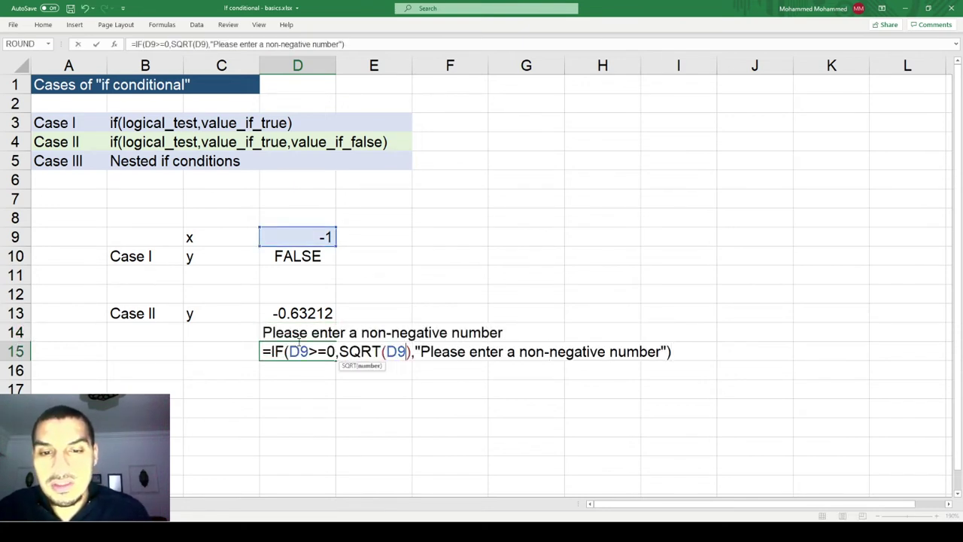
pyautogui.hotkey('ctrl', 'shift', 'Left')
pyautogui.hotkey('ctrl', 'shift', 'Left')
pyautogui.hotkey('ctrl', 'shift', 'Left')
pyautogui.hotkey('ctrl', 'shift', 'Left')
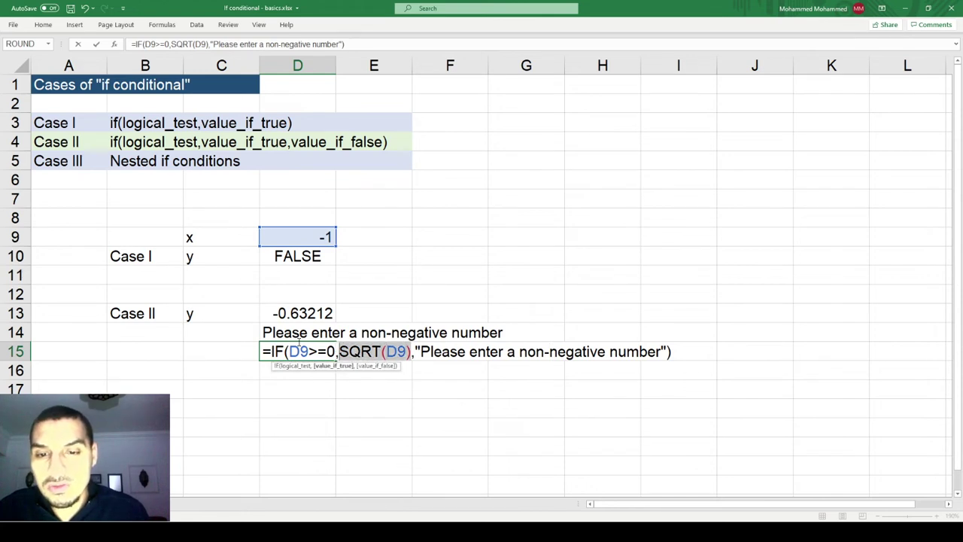
pyautogui.write('""')
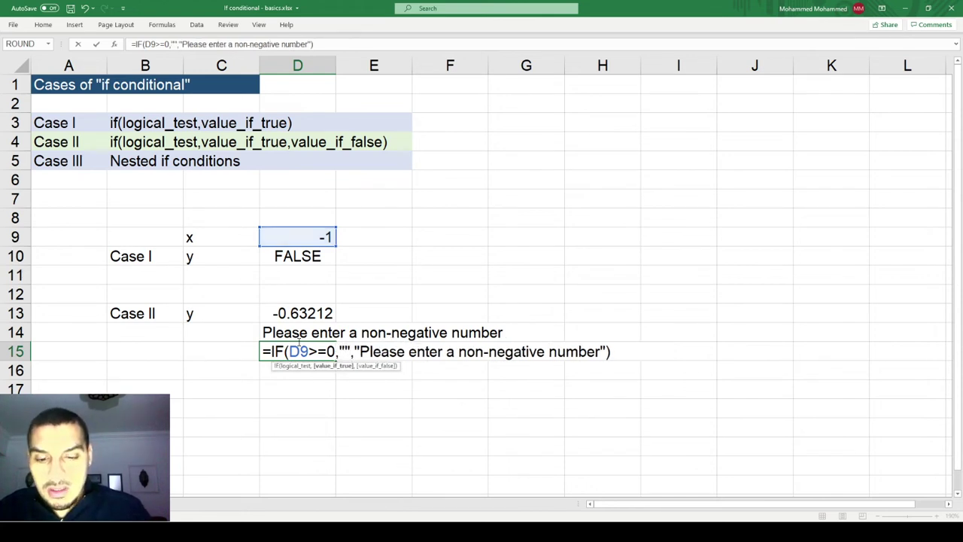
pyautogui.write('Right input')
pyautogui.press('Return')
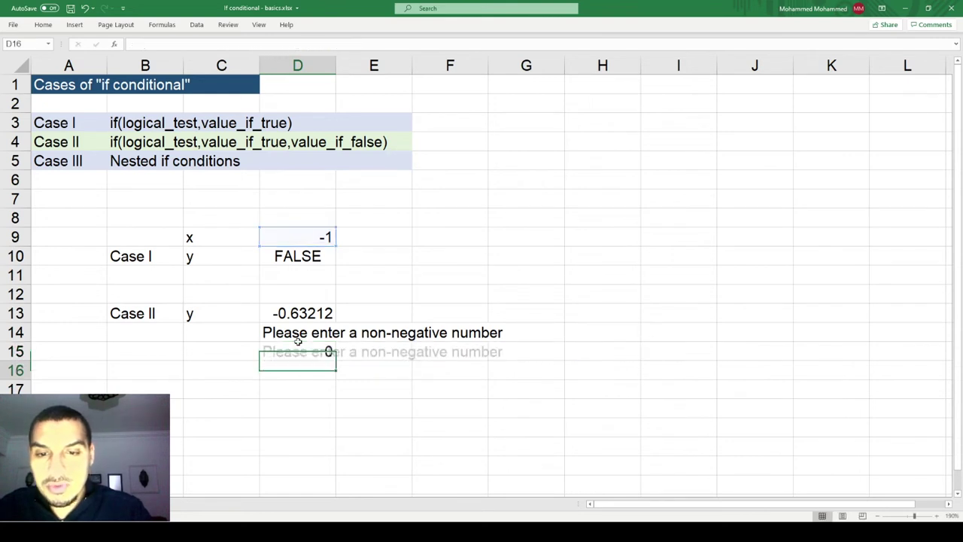
# Set x in D9 to 10 and check the result of D15's formula
pyautogui.click(299, 344)
pyautogui.doubleClick(302, 238)
pyautogui.press('BackSpace')
pyautogui.press('BackSpace')
pyautogui.write('10')
pyautogui.press('Return')
pyautogui.click(317, 363)
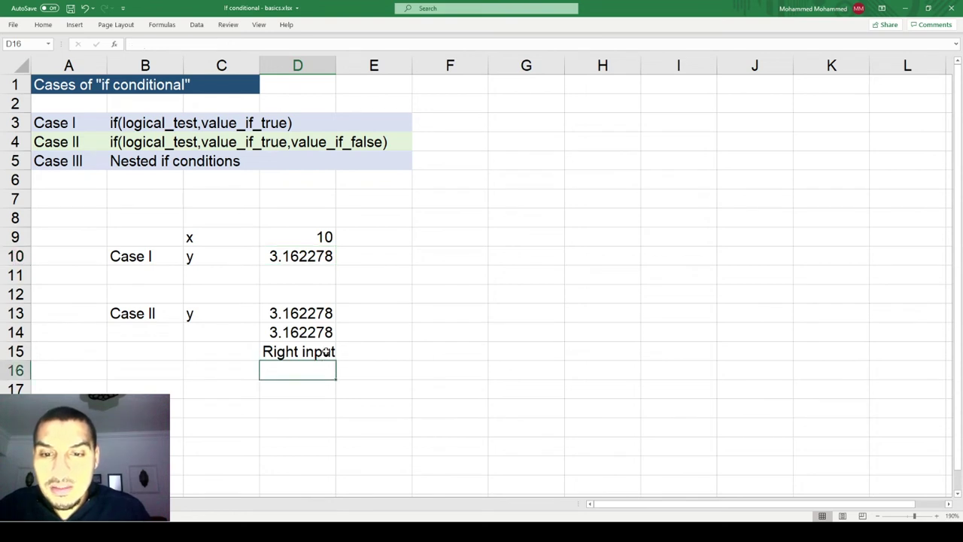
pyautogui.click(303, 347)
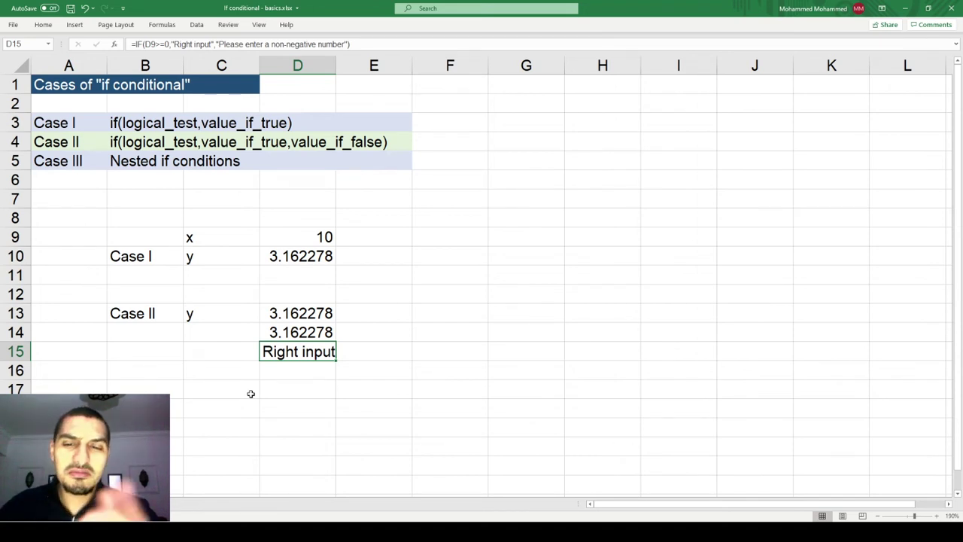
# Label B17 as "Case III" and C17 as "y"
pyautogui.press('Down')
pyautogui.press('Left')
pyautogui.press('Left')
pyautogui.press('Down')
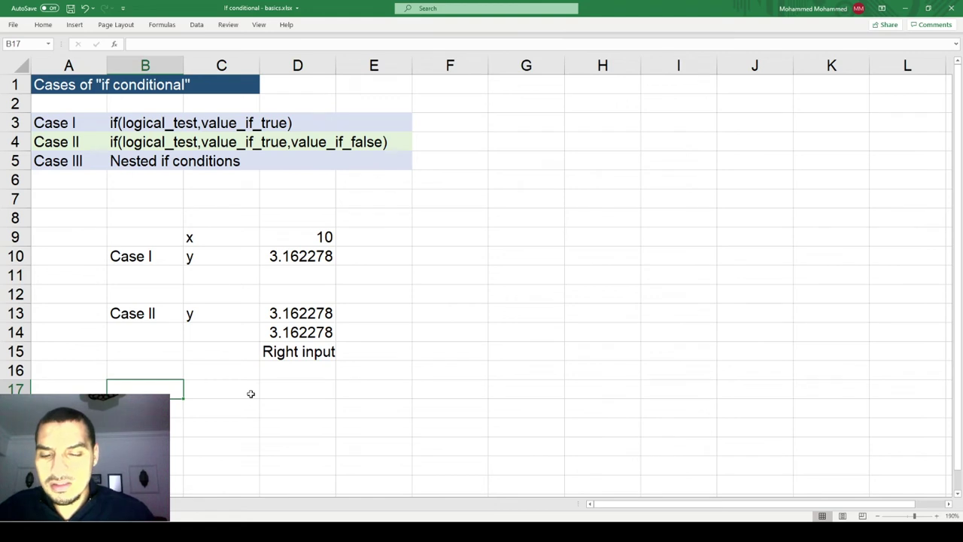
pyautogui.write('Csa')
pyautogui.write('e')
pyautogui.press('BackSpace')
pyautogui.press('BackSpace')
pyautogui.press('BackSpace')
pyautogui.write('ase II')
pyautogui.press('Return')
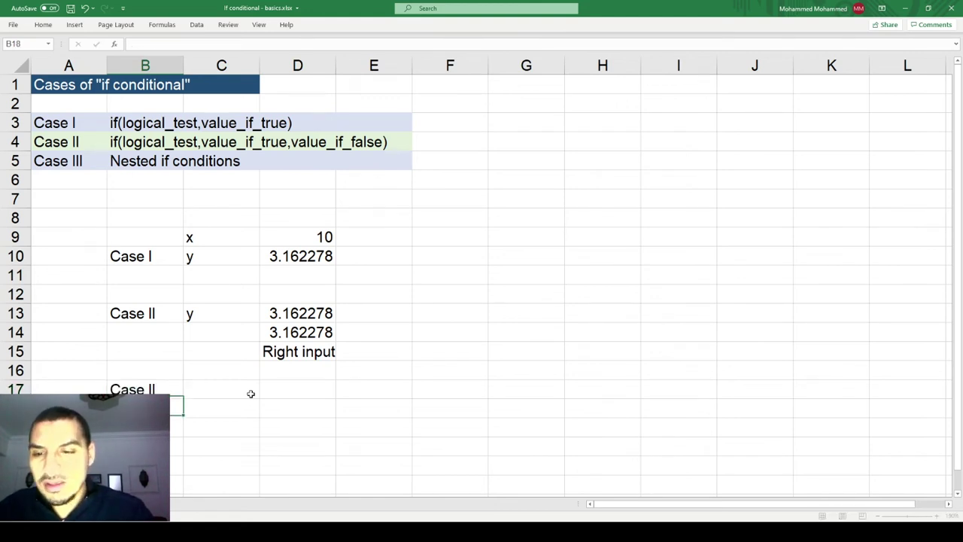
pyautogui.press('Up')
pyautogui.press('F2')
pyautogui.write('I')
pyautogui.press('Tab')
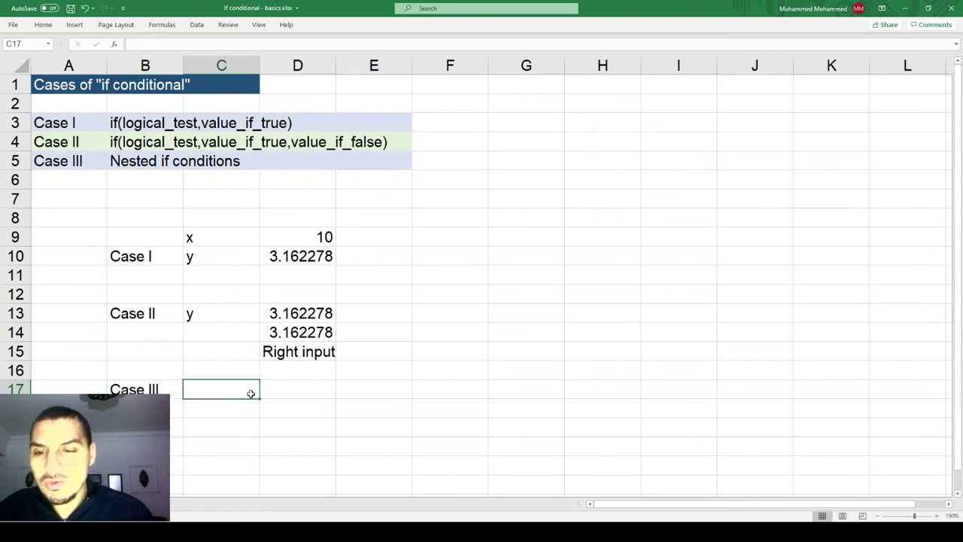
pyautogui.write('y')
pyautogui.press('Tab')
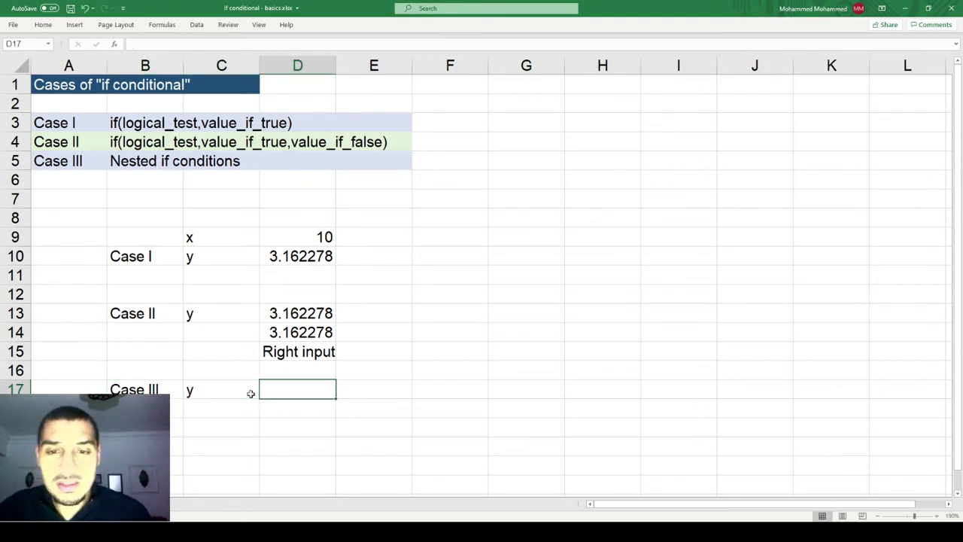
# Switch to Adobe Acrobat Reader and look through the MATLAB course notes' table of contents for nested if conditions
pyautogui.hotkey('alt', 'Tab')
pyautogui.press('Tab')
pyautogui.press('Tab')
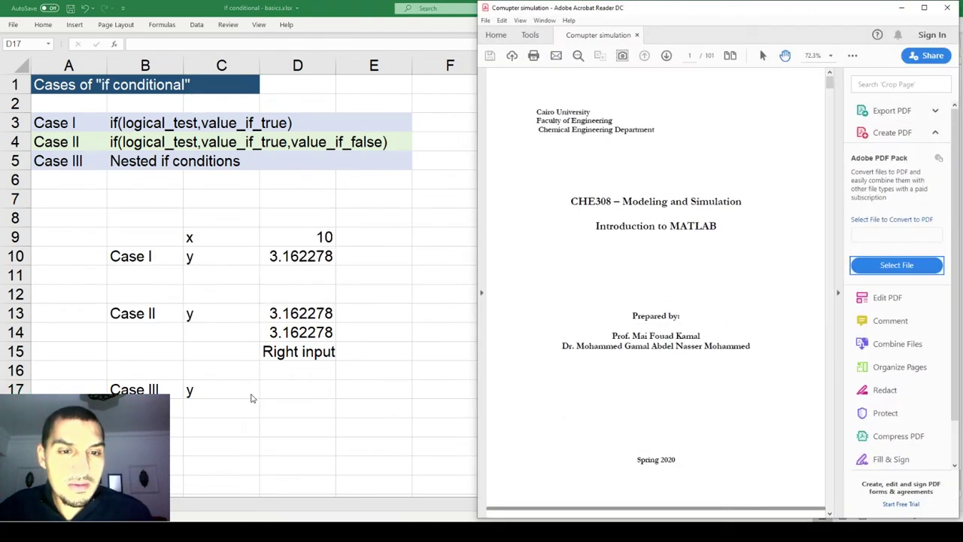
pyautogui.scroll(-15, 649, 214)
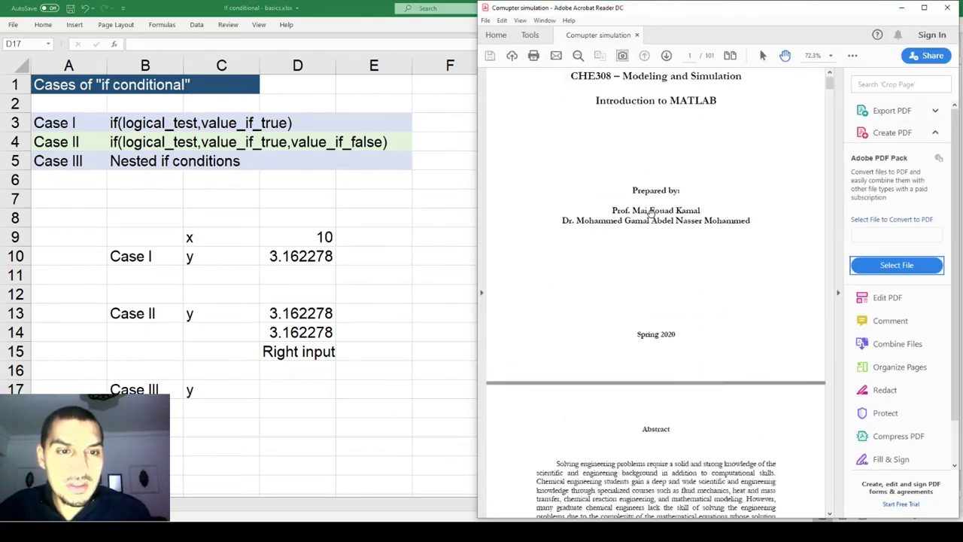
pyautogui.scroll(5, 612, 297)
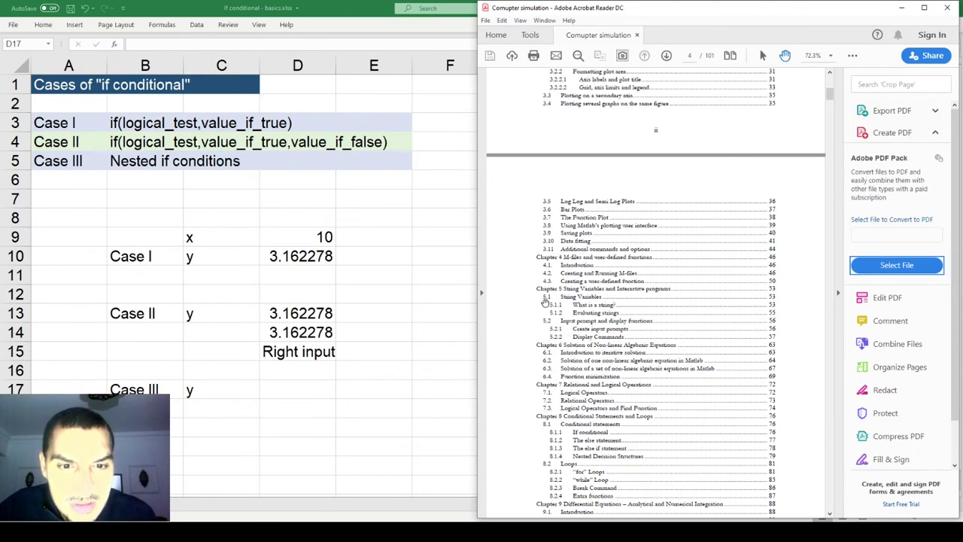
pyautogui.scroll(-1, 536, 324)
pyautogui.scroll(3, 518, 375)
pyautogui.scroll(1, 517, 374)
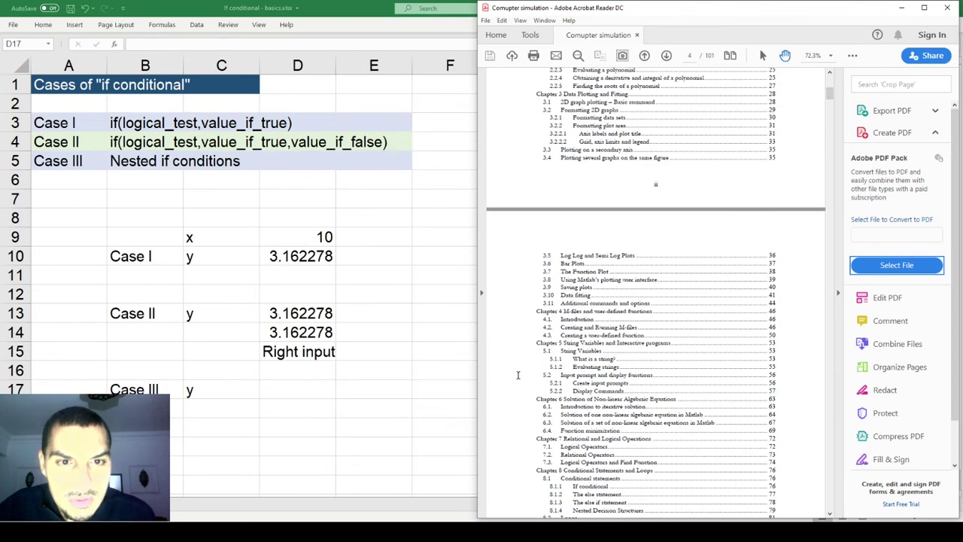
pyautogui.scroll(-4, 517, 375)
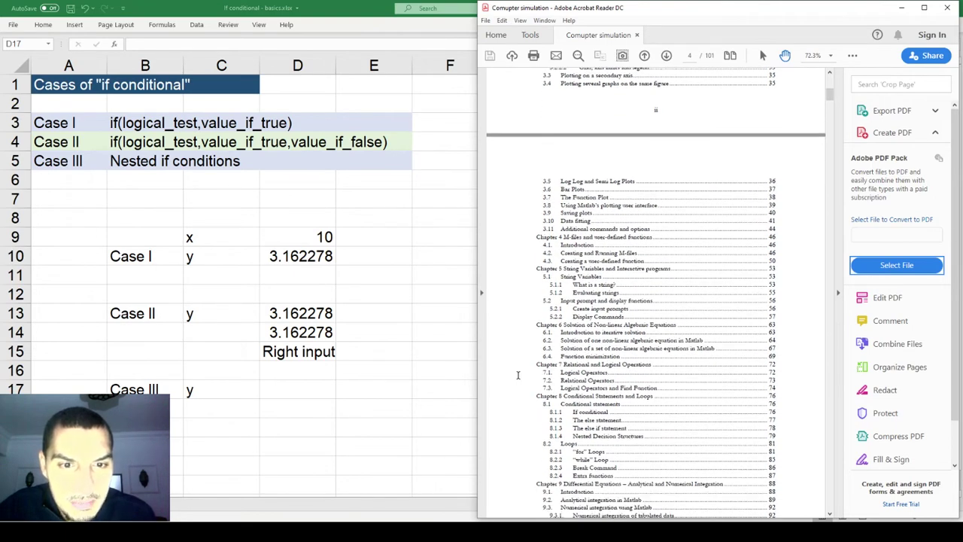
pyautogui.scroll(-1, 518, 375)
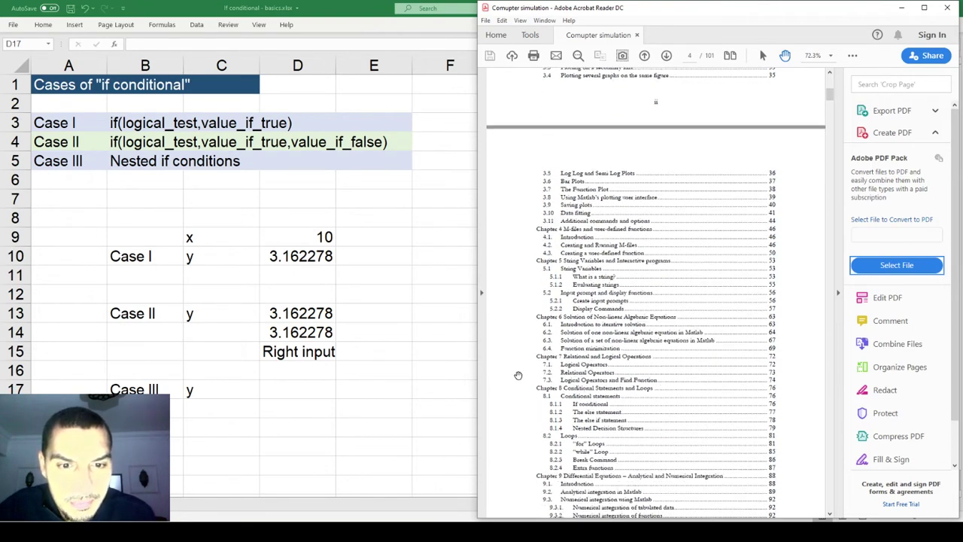
# Go to section 8.1.4 Nested Decision Structures in the notes and examine Example 8.3 and the pages after it
pyautogui.click(597, 428)
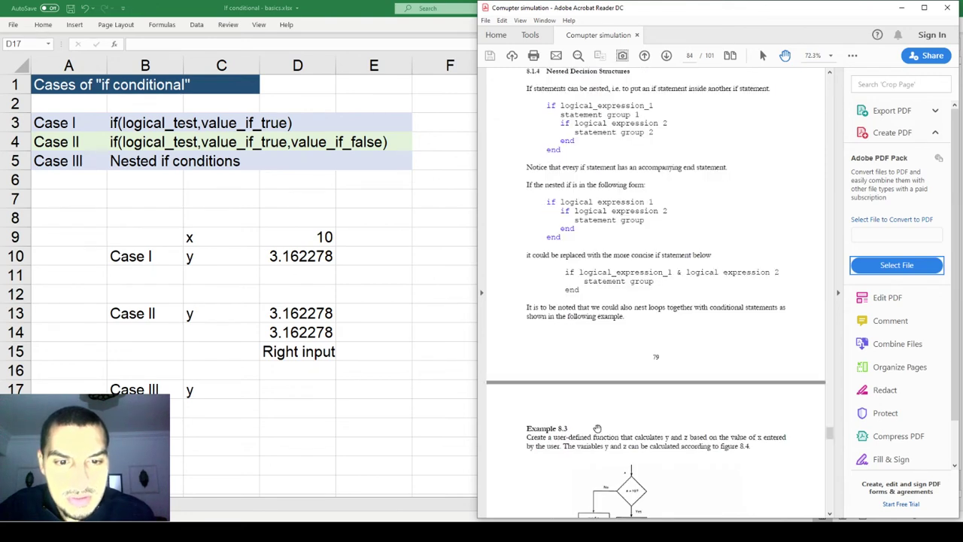
pyautogui.scroll(-15, 611, 258)
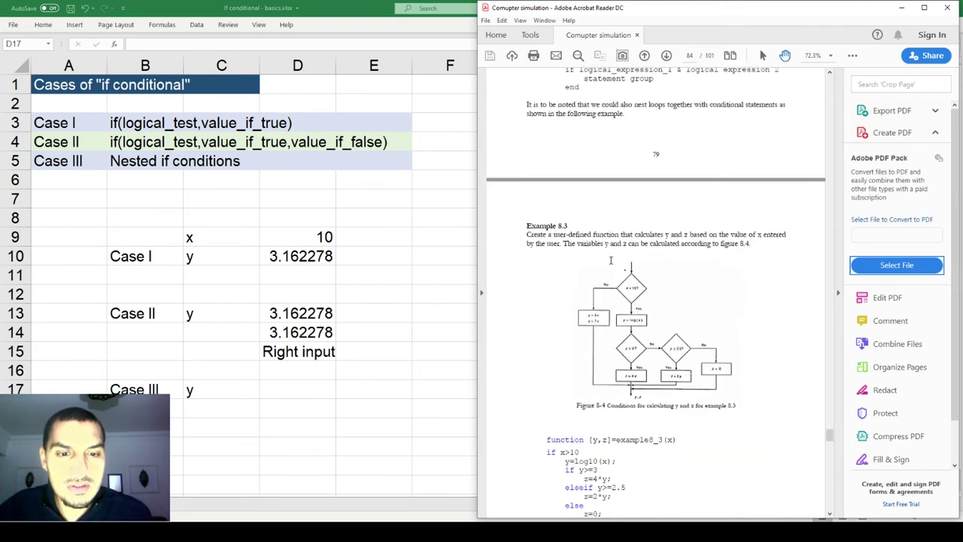
pyautogui.scroll(2, 611, 260)
pyautogui.scroll(1, 611, 260)
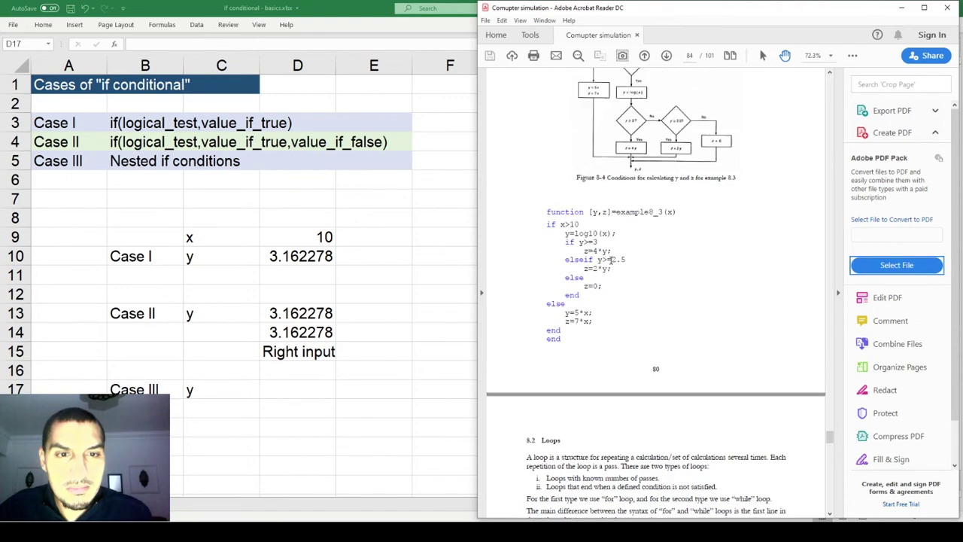
pyautogui.scroll(-8, 612, 260)
pyautogui.scroll(-11, 611, 260)
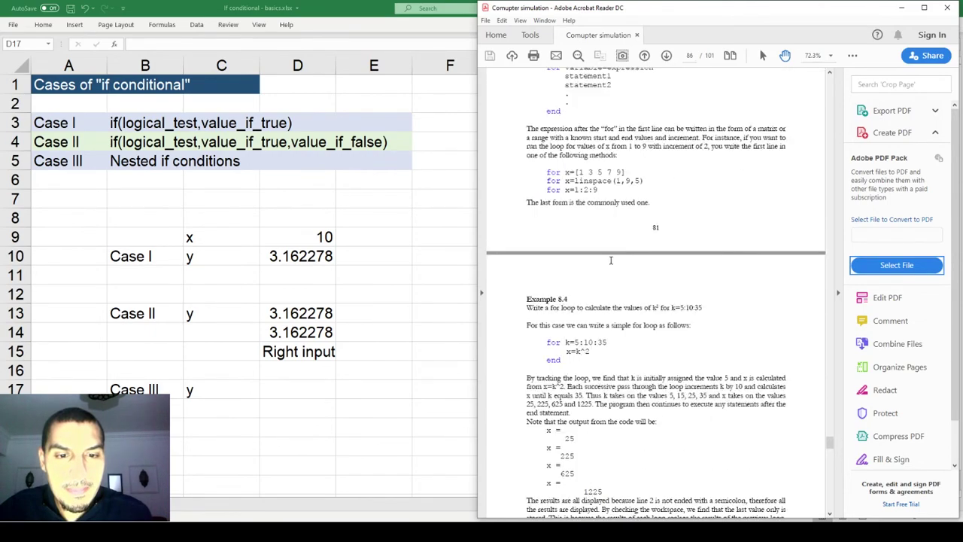
# Close the course notes, open the recent file CHEN106 - Assignment 3, and show Problem 2 with the tools pane collapsed
pyautogui.hotkey('ctrl', 'w')
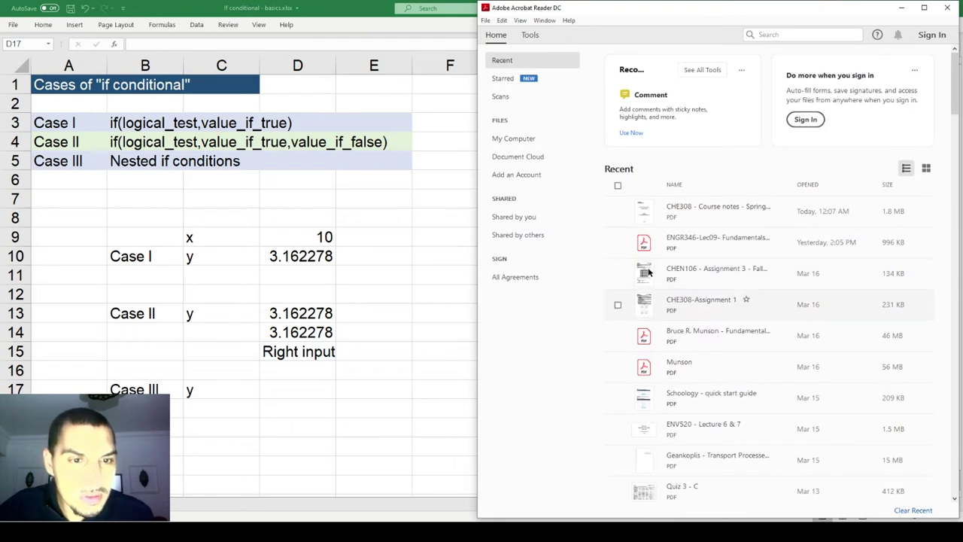
pyautogui.doubleClick(696, 272)
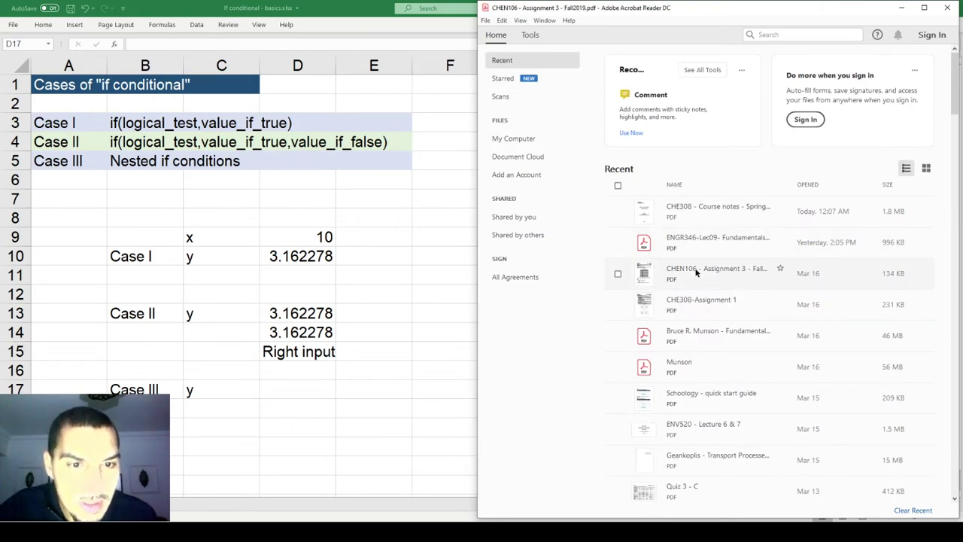
pyautogui.scroll(-10, 695, 269)
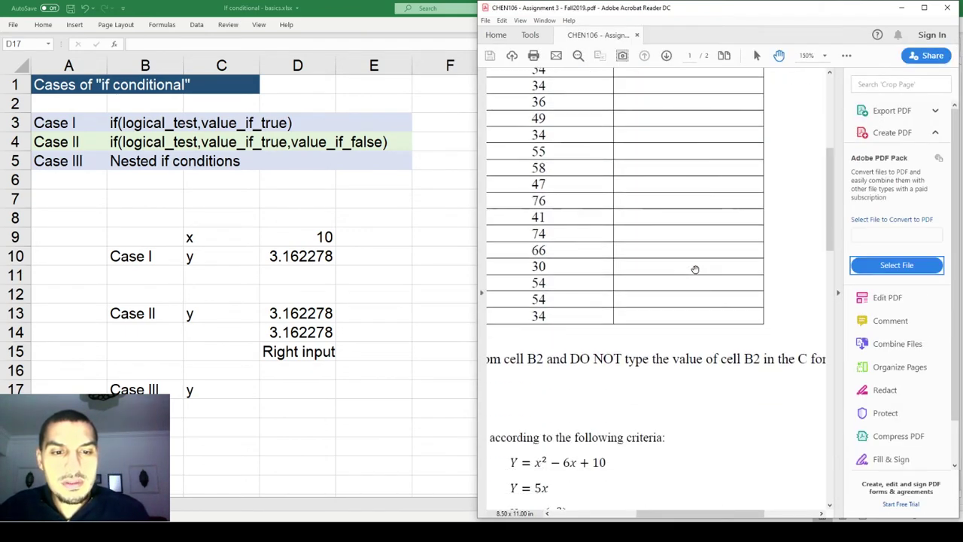
pyautogui.scroll(1, 696, 269)
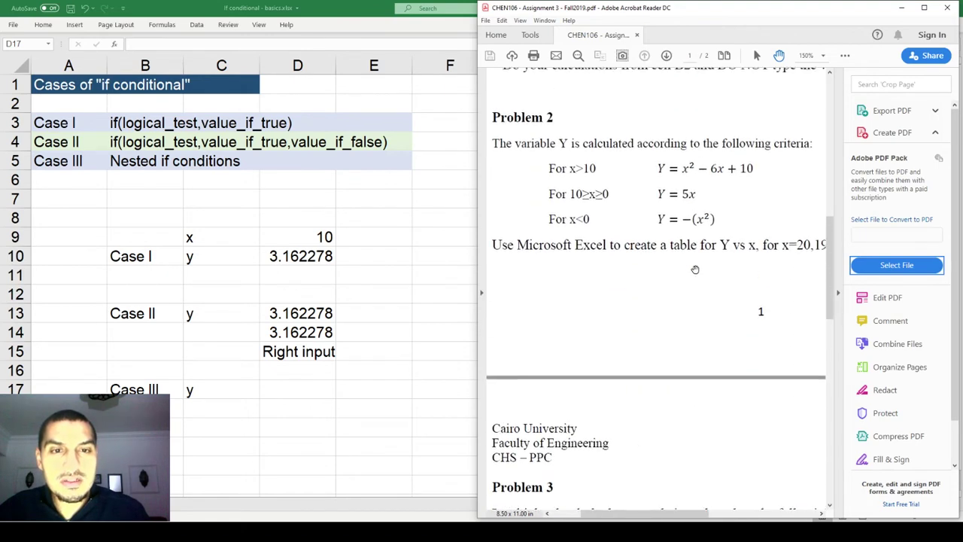
pyautogui.click(839, 169)
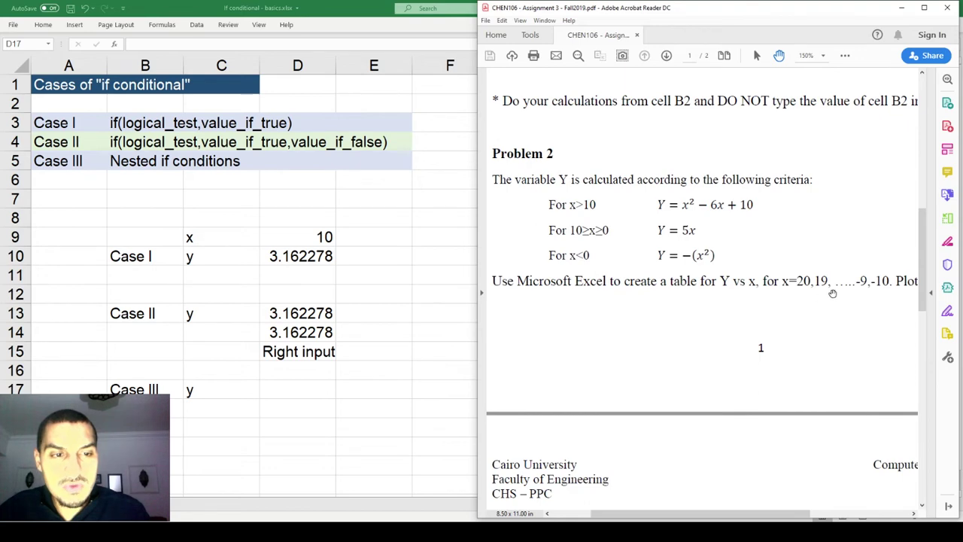
# Return to Excel, place its window side by side with the assignment PDF, and select the "y" label in C17
pyautogui.click(256, 385)
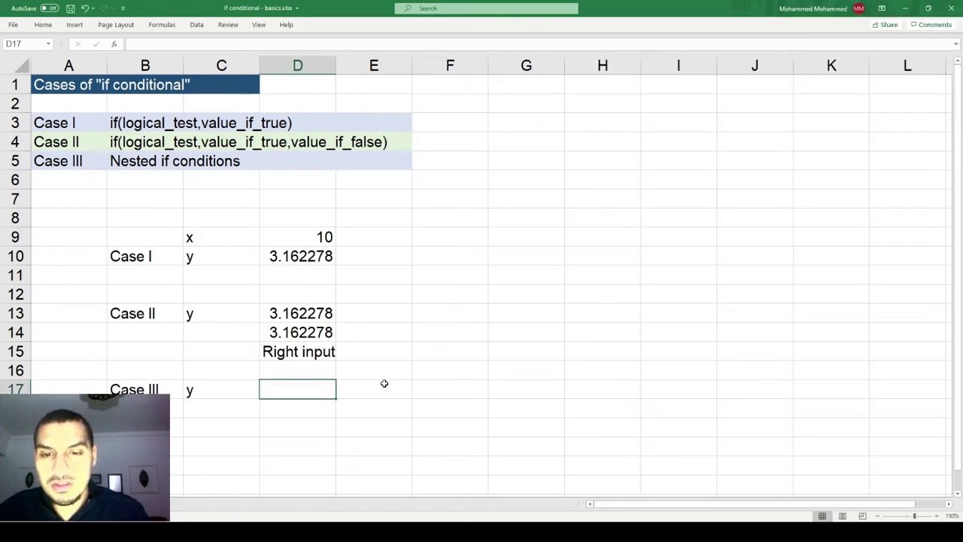
pyautogui.click(359, 397)
pyautogui.press('super+Left')
pyautogui.press('Return')
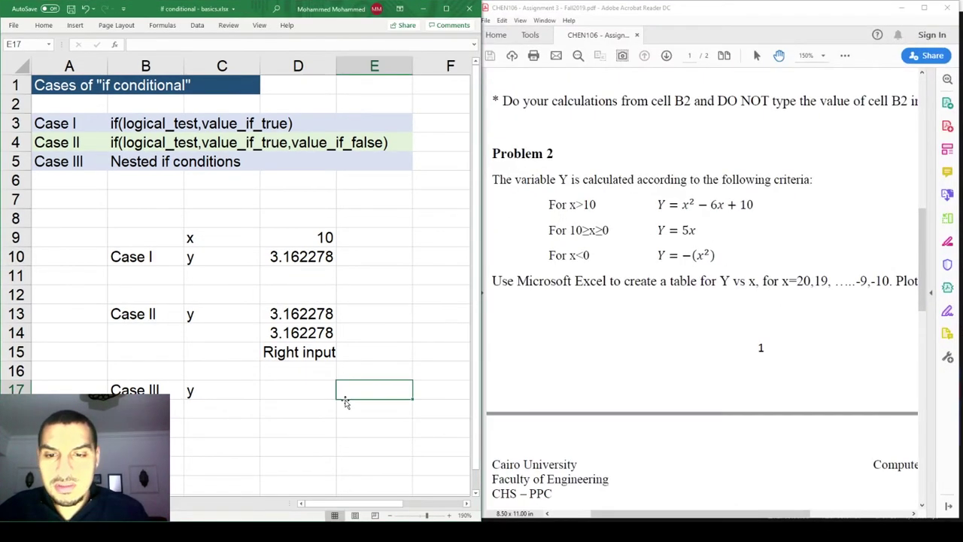
pyautogui.click(216, 447)
pyautogui.click(221, 389)
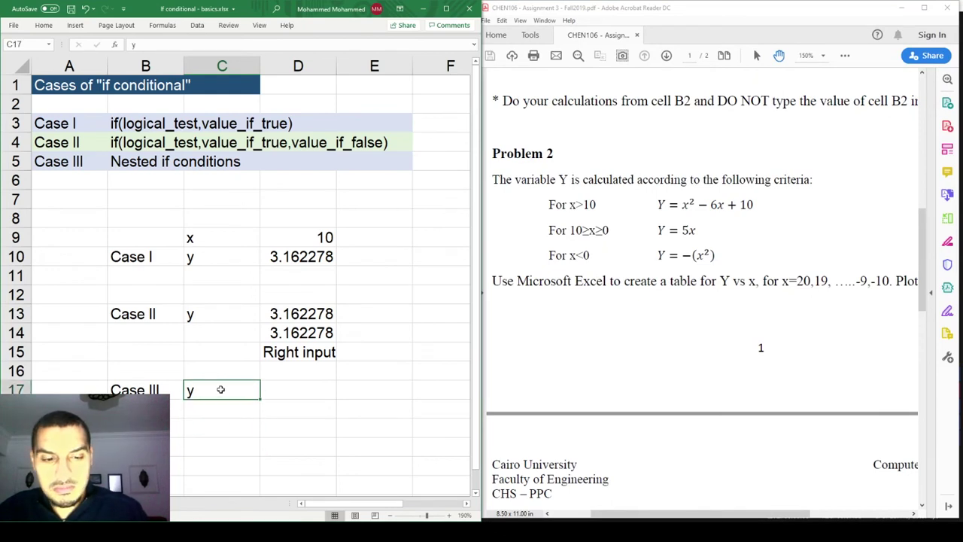
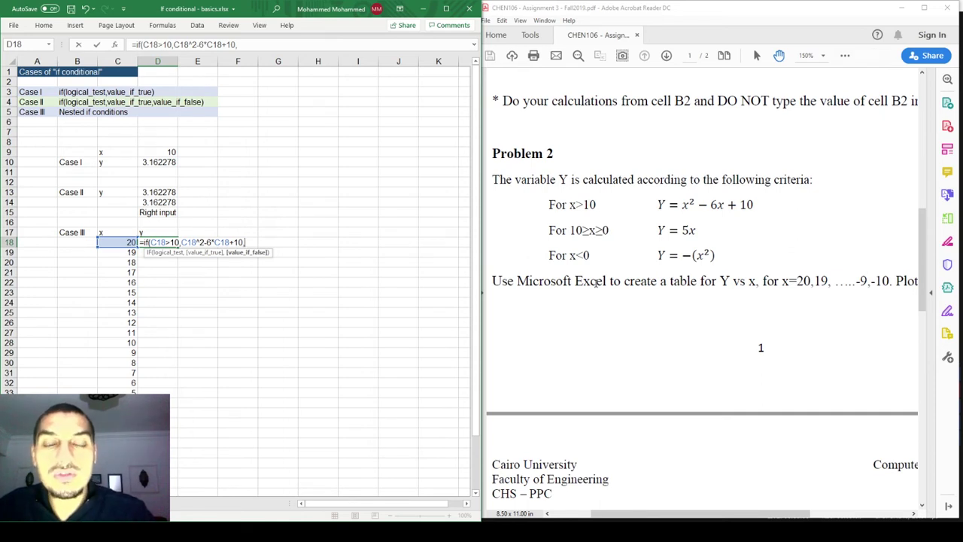
# Nest a second IF as the value_if_false in D18's formula, with logical test x>=0 and value_if_true 5*C18
pyautogui.write('if')
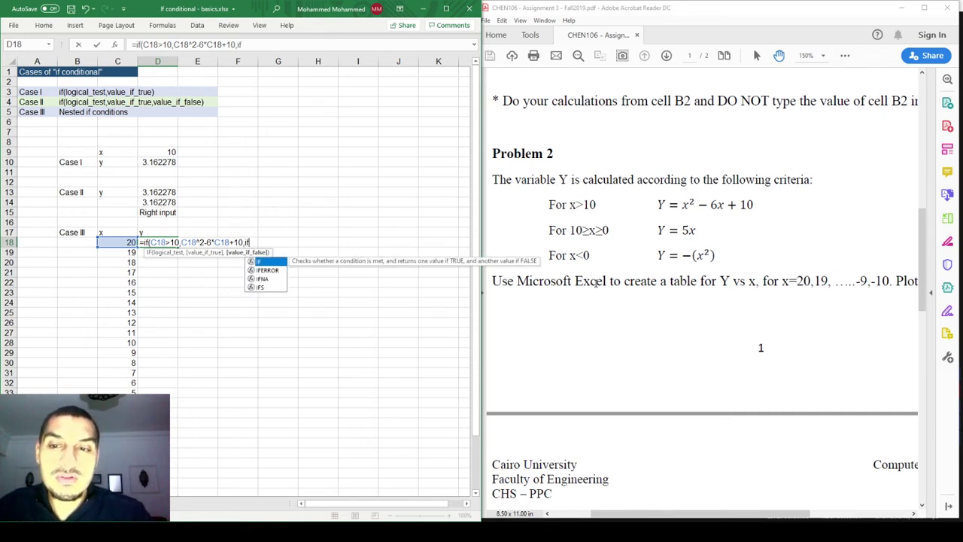
pyautogui.press('Tab')
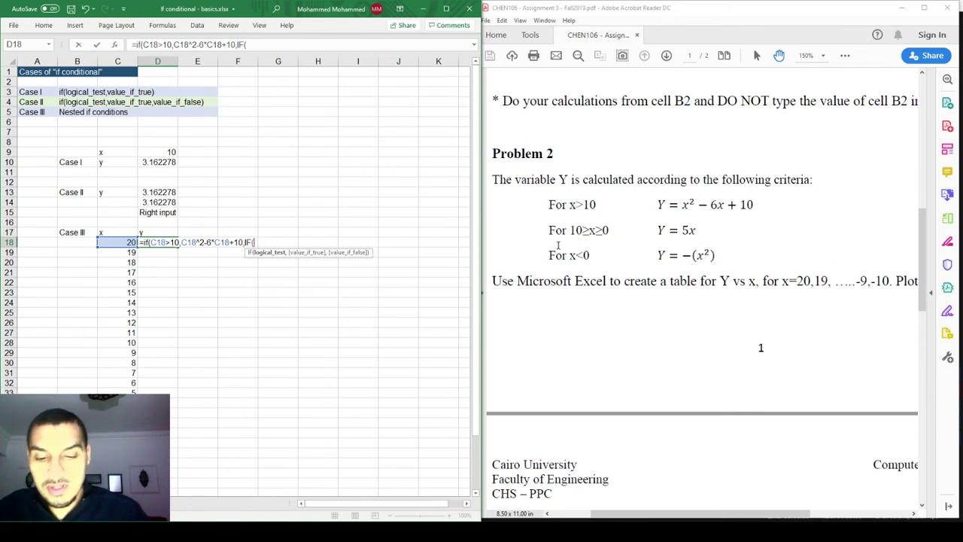
pyautogui.write('x>=0')
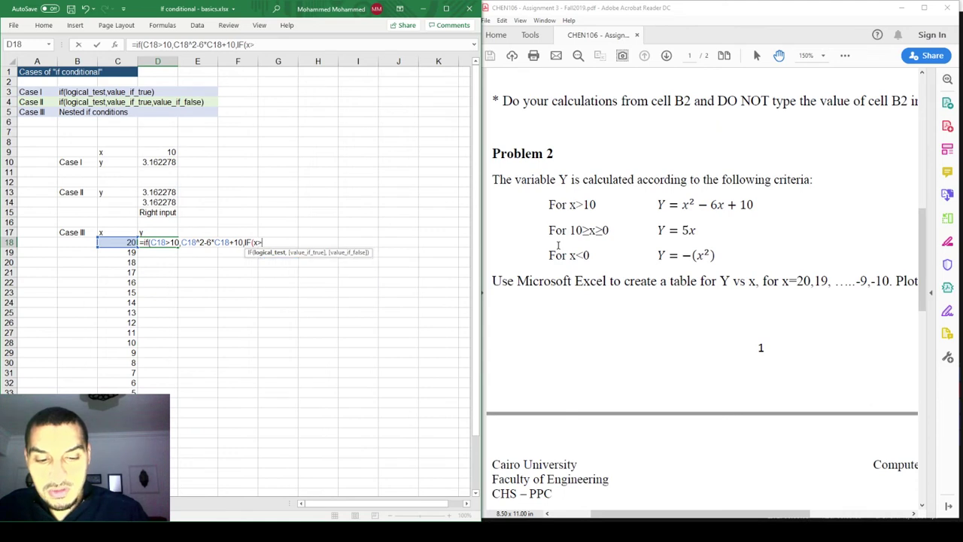
pyautogui.write(',')
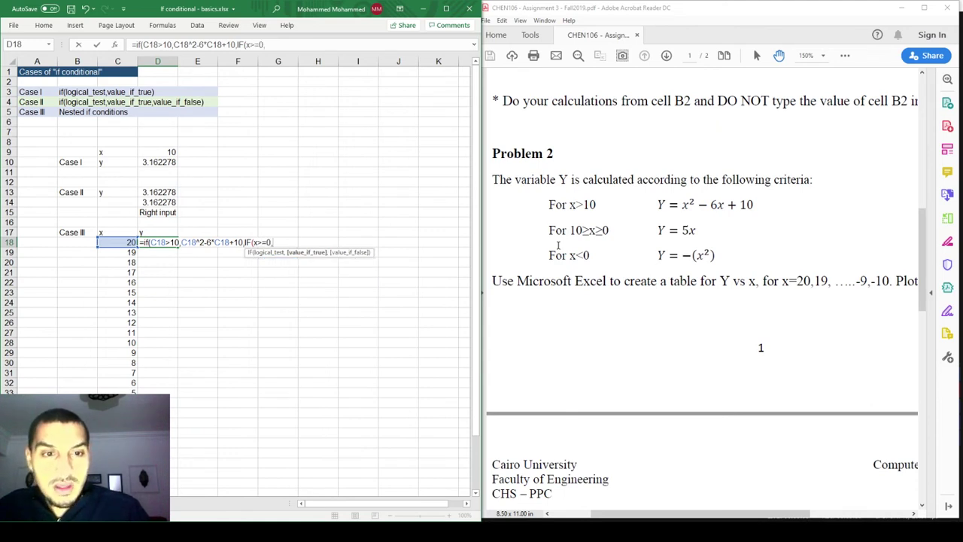
pyautogui.write('5*')
pyautogui.press('Left')
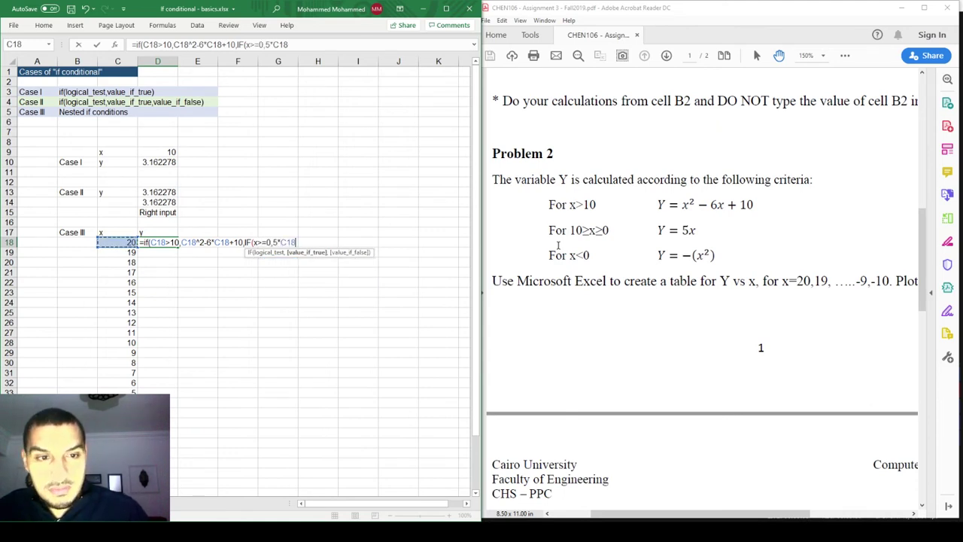
# Finish D18's nested IF with value_if_false -(C18^2), enter the formula, and fill it down alongside the x values to D48
pyautogui.write(',-(')
pyautogui.press('Left')
pyautogui.write('^2))')
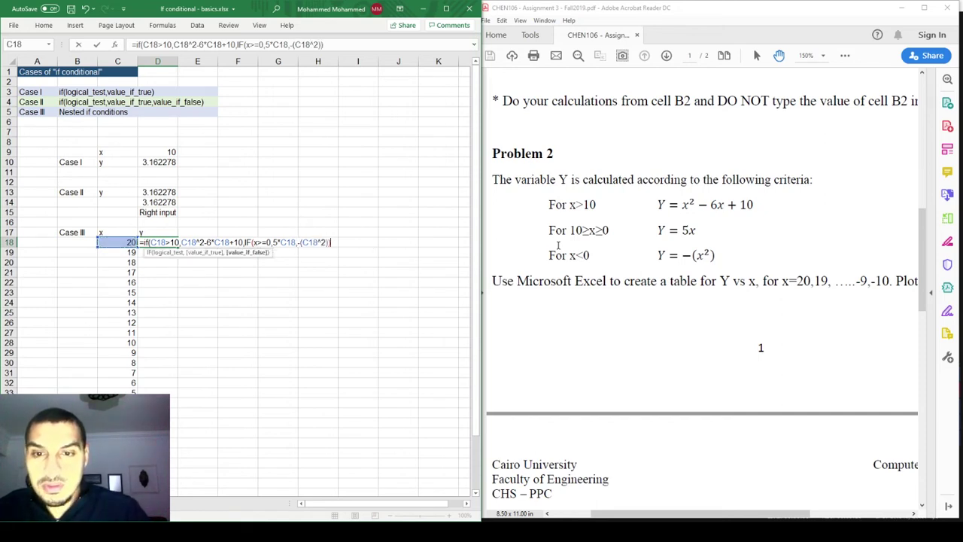
pyautogui.write('))')
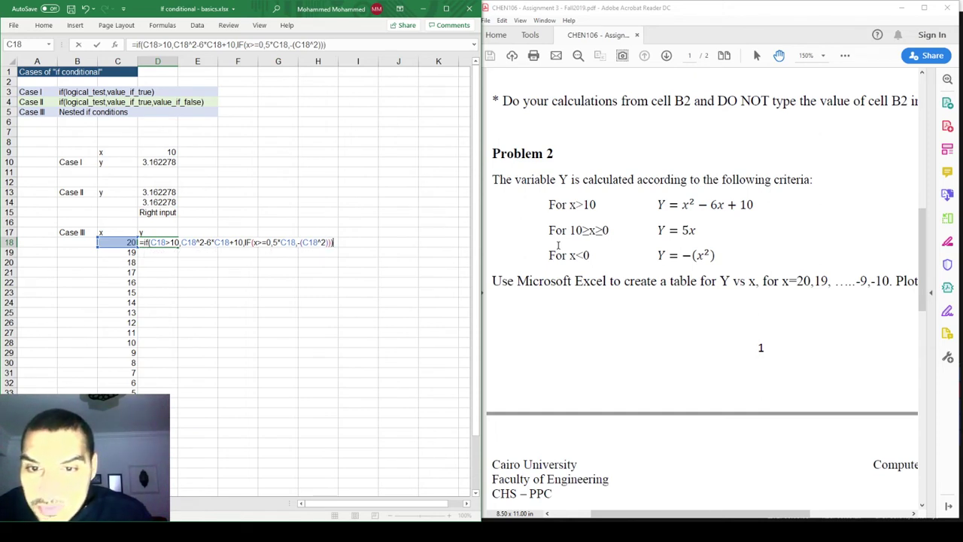
pyautogui.press('Return')
pyautogui.press('Up')
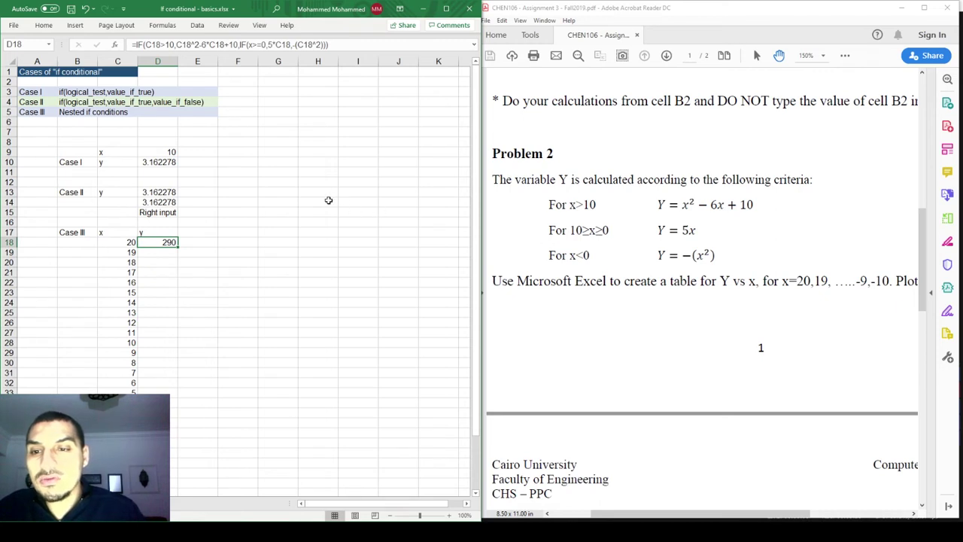
pyautogui.doubleClick(178, 247)
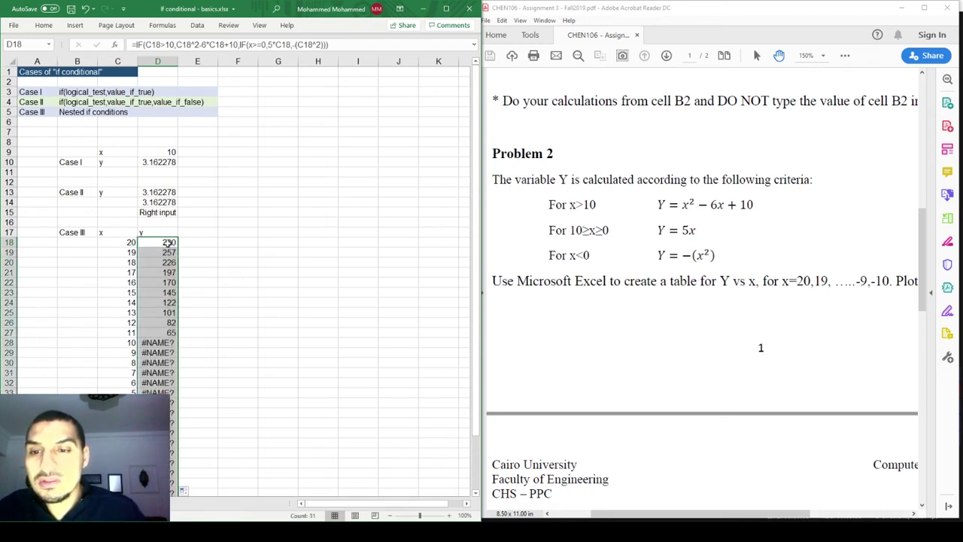
# Open the nested IF formula in D18 for inspection, check its arguments, and leave it without editing
pyautogui.click(168, 243)
pyautogui.doubleClick(168, 243)
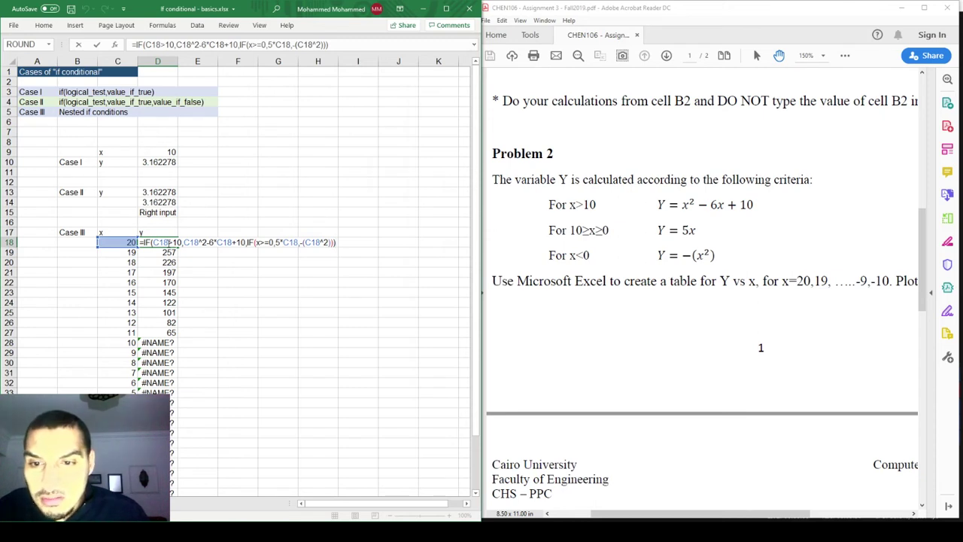
pyautogui.click(170, 242)
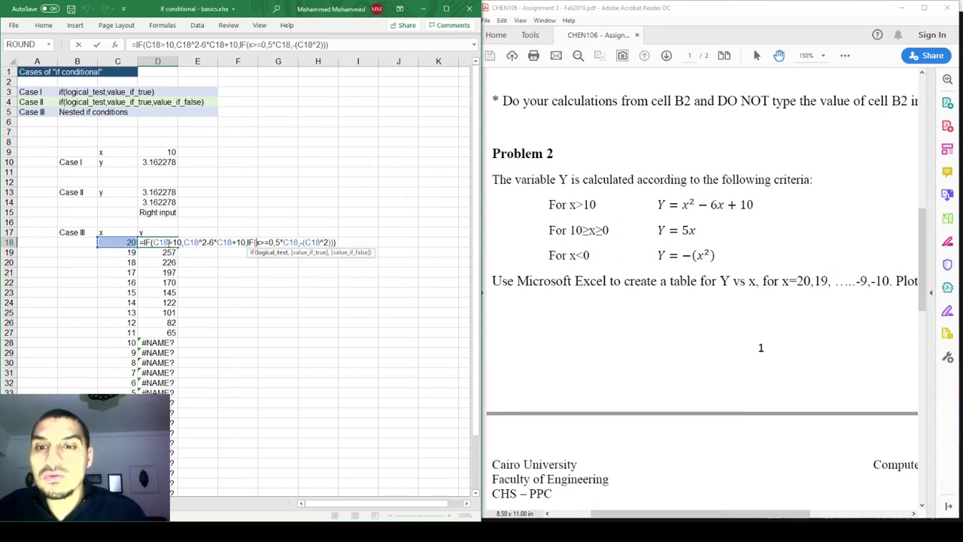
pyautogui.press('Escape')
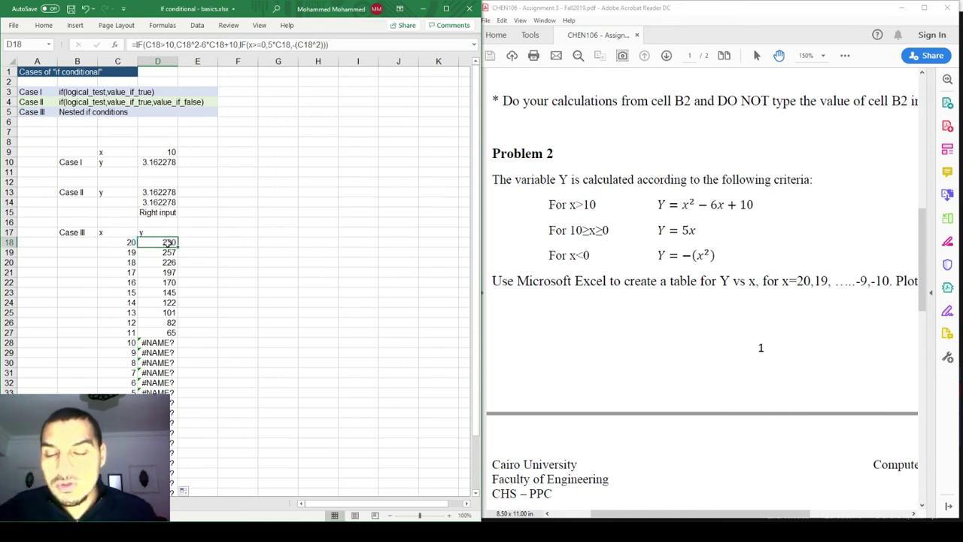
pyautogui.doubleClick(167, 242)
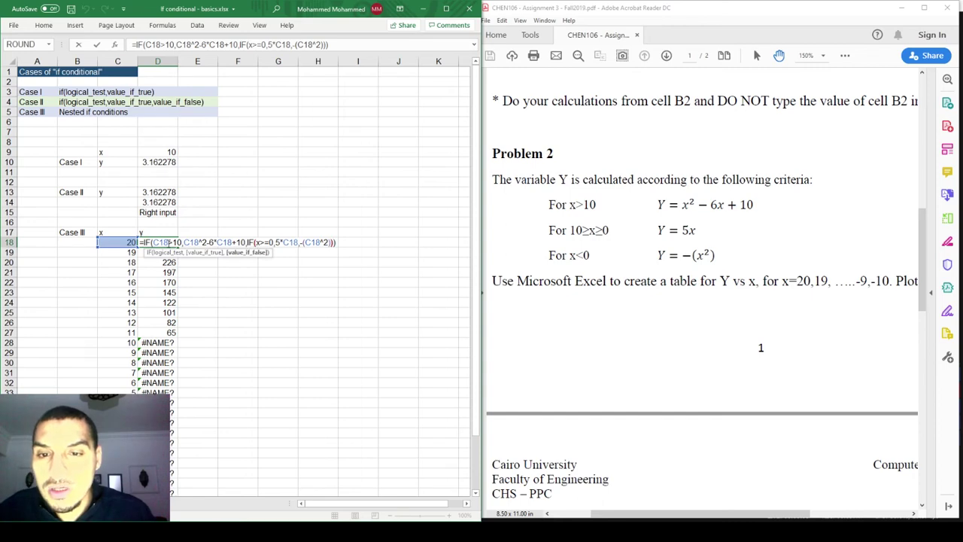
pyautogui.click(164, 242)
pyautogui.press('Left')
pyautogui.press('Left')
pyautogui.press('Escape')
# Enlarge the sheet and examine D18's formula, highlighting the logical test C18>10 and its value_if_true C18^2-6*C18+10
pyautogui.keyDown('ctrl'); pyautogui.scroll(5, 167, 242); pyautogui.keyUp('ctrl')
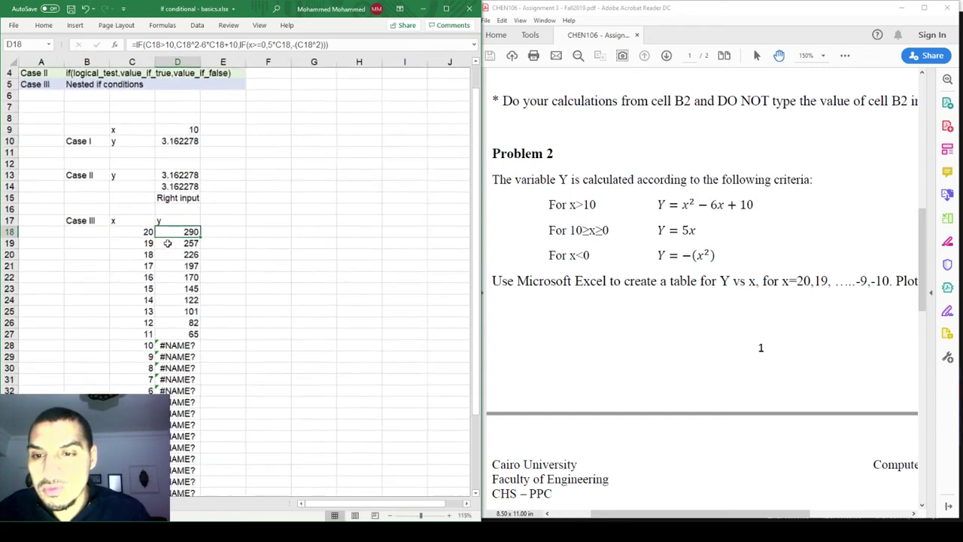
pyautogui.keyDown('ctrl'); pyautogui.scroll(1, 168, 242); pyautogui.keyUp('ctrl')
pyautogui.press('F2')
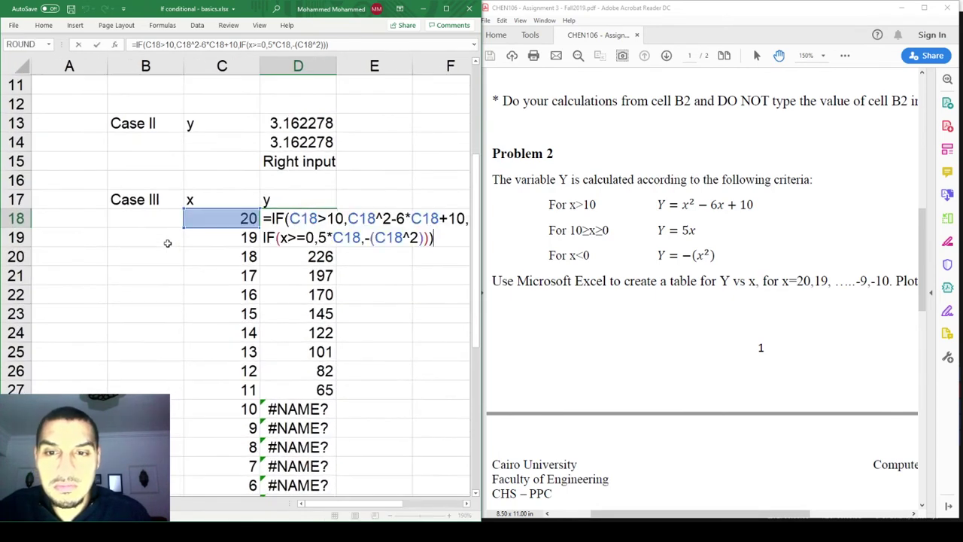
pyautogui.press('Home')
pyautogui.press('Right')
pyautogui.press('Right')
pyautogui.press('Right')
pyautogui.press('Right')
pyautogui.hotkey('shift', 'Right')
pyautogui.hotkey('shift', 'Right')
pyautogui.hotkey('shift', 'Right')
pyautogui.hotkey('shift', 'Right')
pyautogui.hotkey('shift', 'Right')
pyautogui.hotkey('shift', 'Right')
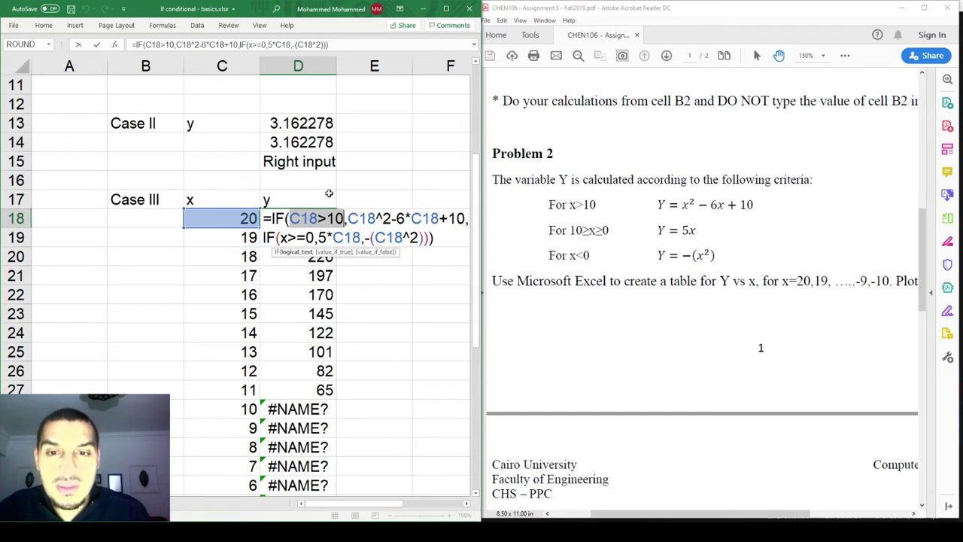
pyautogui.moveTo(348, 220); pyautogui.dragTo(467, 220)
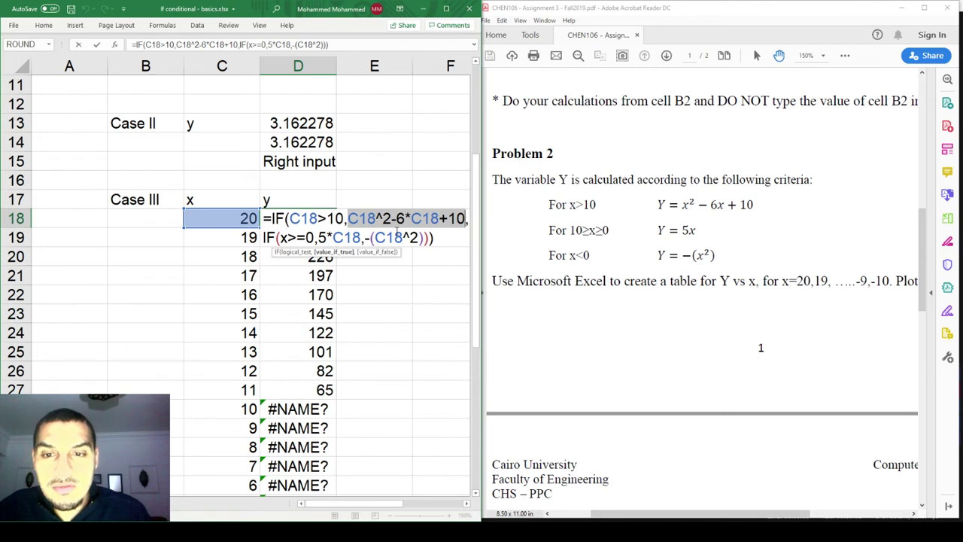
pyautogui.press('Right')
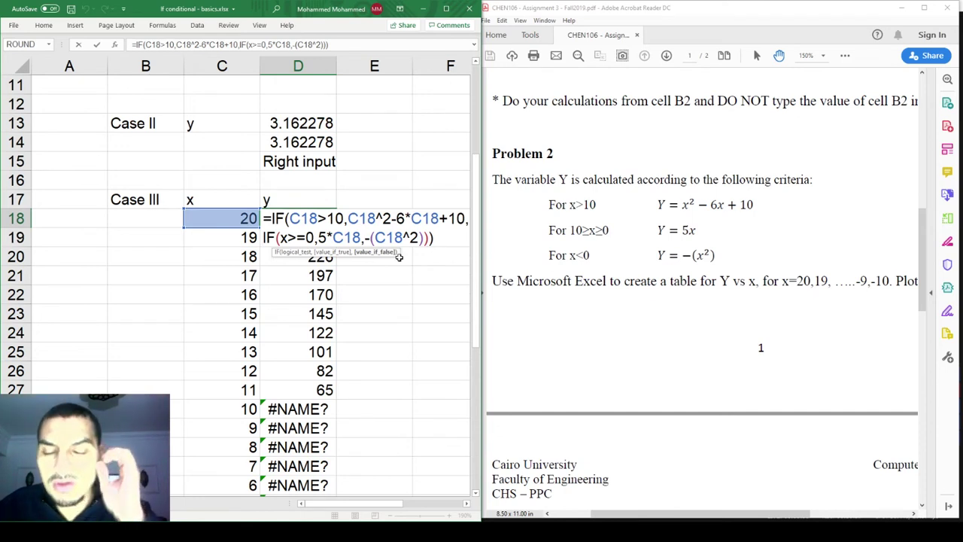
pyautogui.hotkey('ctrl', 'Return')
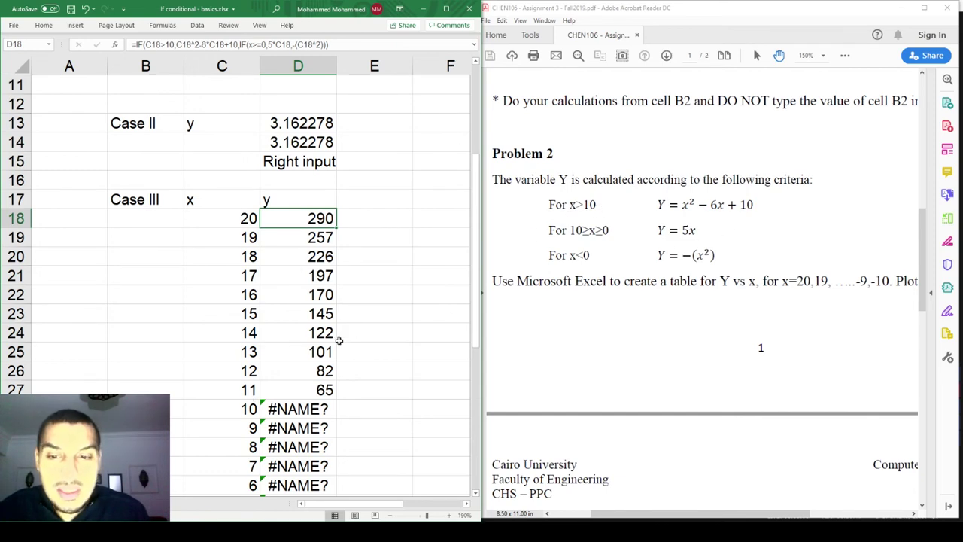
# Review the y results in column D from the x = 10 row to the last row and back to the start
pyautogui.click(290, 409)
pyautogui.hotkey('ctrl', 'Down')
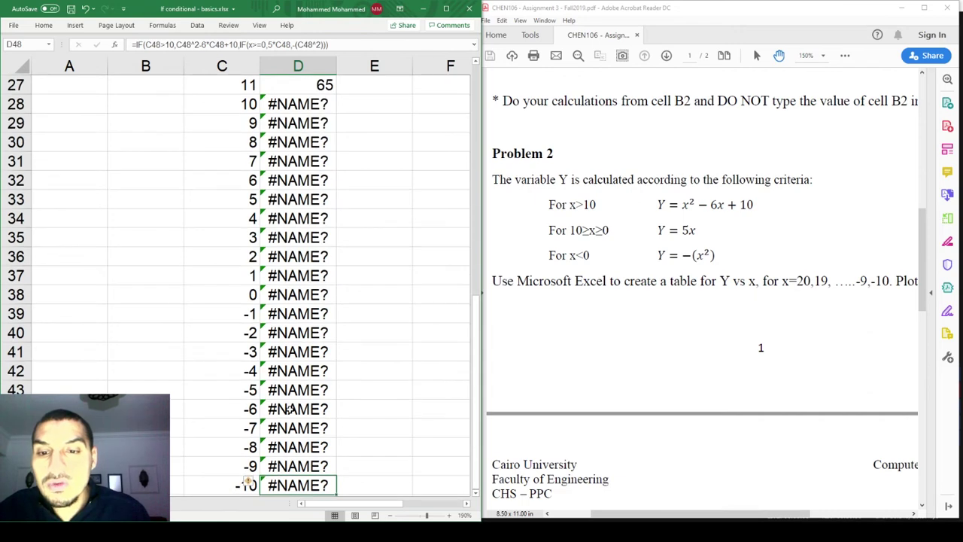
pyautogui.hotkey('ctrl', 'Up')
pyautogui.press('Up')
pyautogui.press('Down')
pyautogui.press('Down')
pyautogui.press('Down')
pyautogui.press('Down')
pyautogui.press('Down')
pyautogui.press('Down')
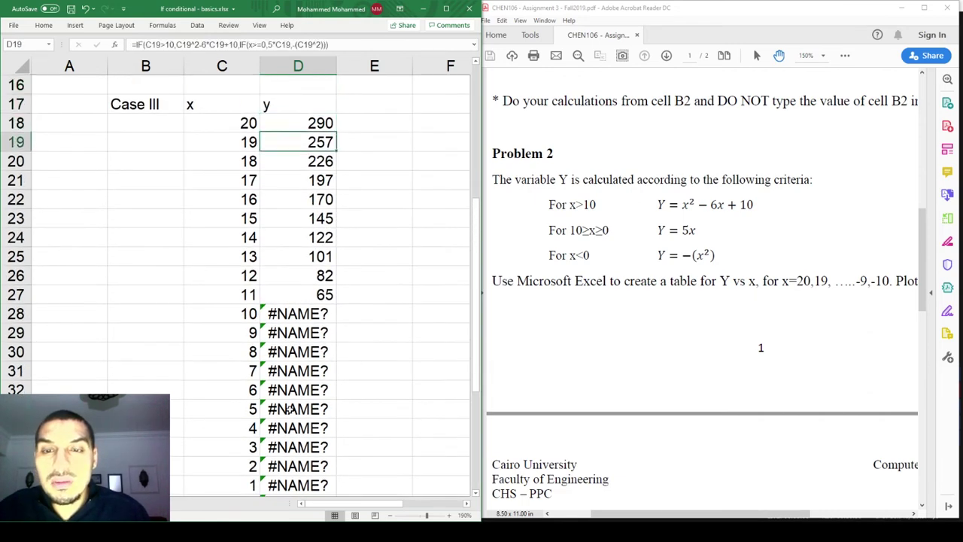
# Replace x with the cell reference C18 in the nested IF's logical test in D18
pyautogui.press('Up')
pyautogui.press('Up')
pyautogui.press('Up')
pyautogui.press('Up')
pyautogui.press('F2')
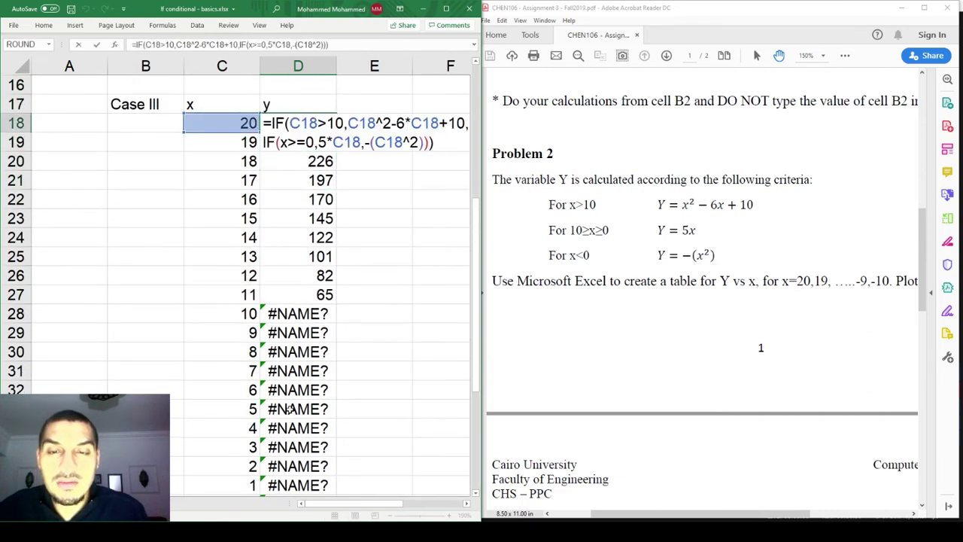
pyautogui.click(281, 142)
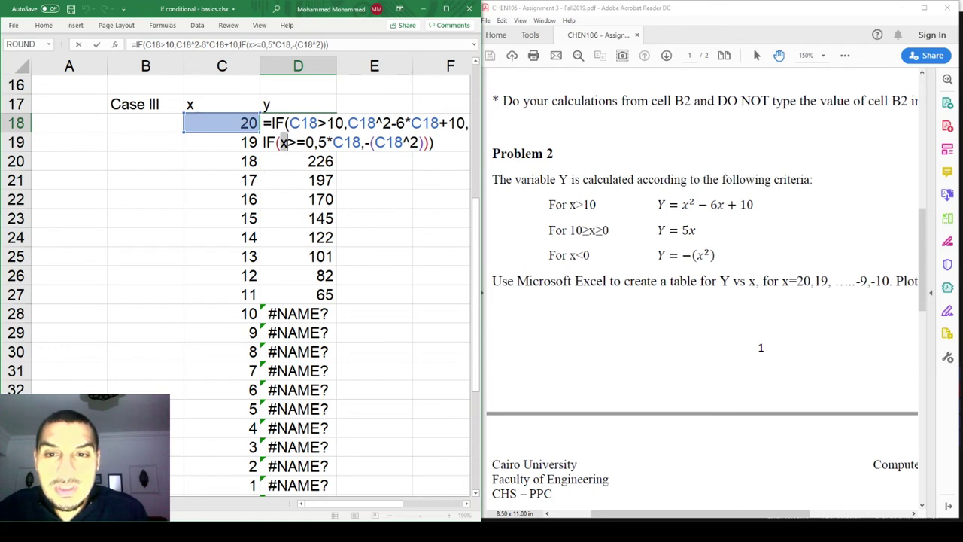
pyautogui.click(230, 122)
pyautogui.press('Return')
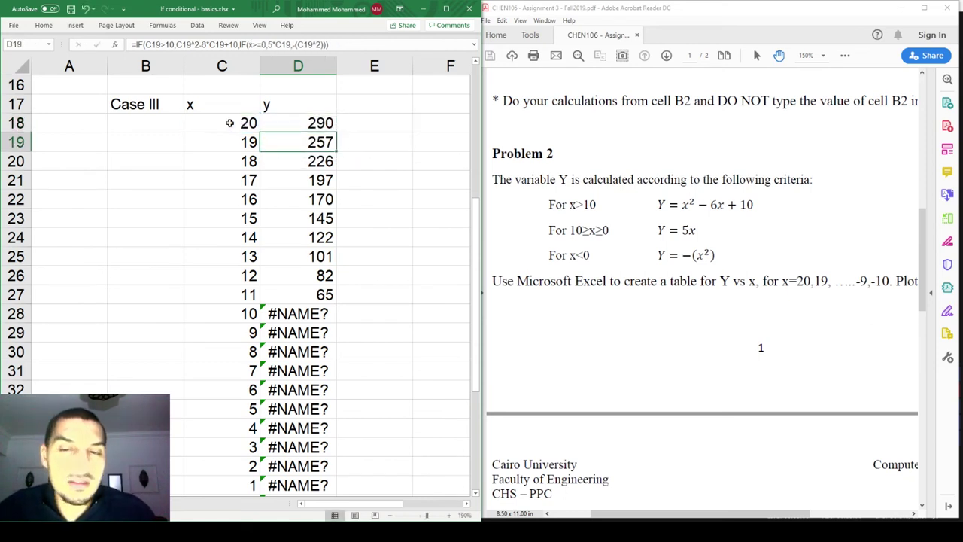
pyautogui.press('Up')
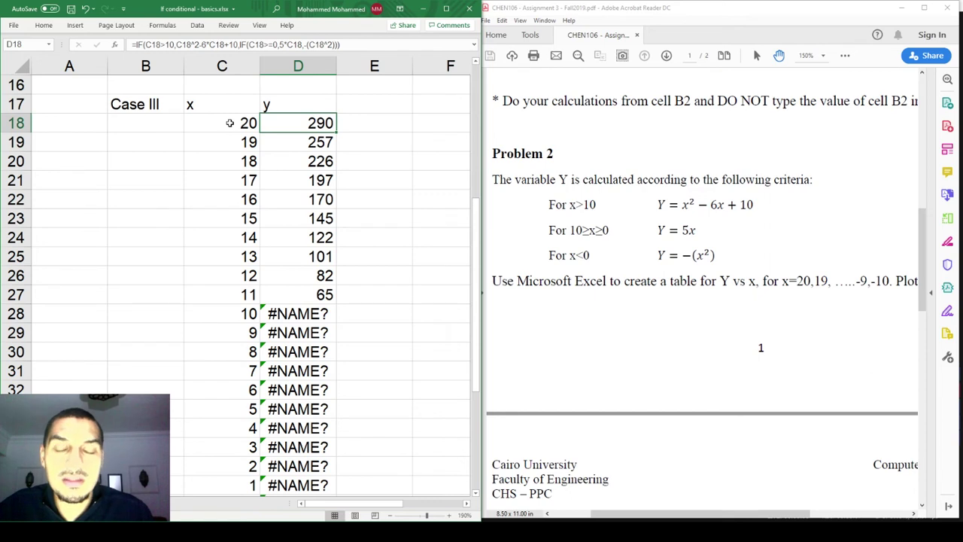
# Compare D18's corrected formula with the formulas in D19 and D28
pyautogui.doubleClick(294, 125)
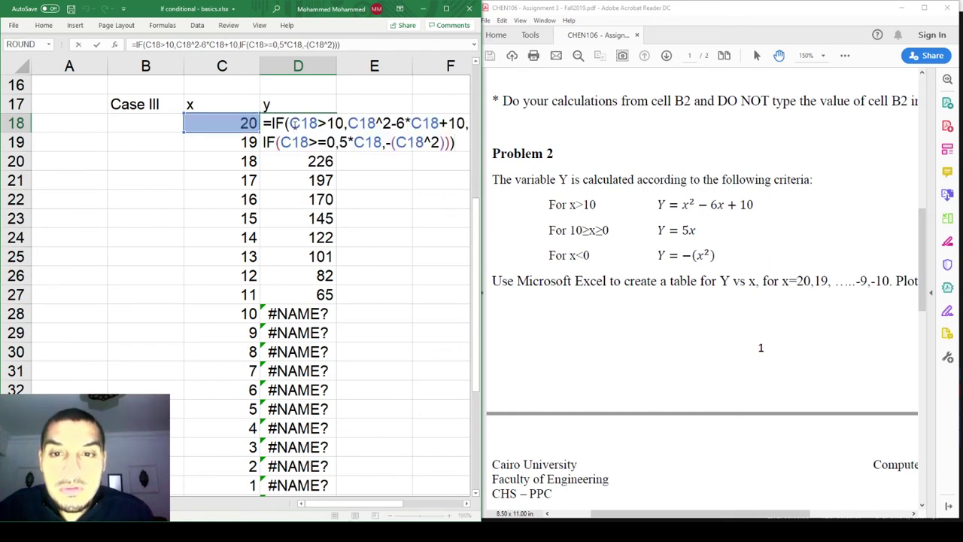
pyautogui.press('Return')
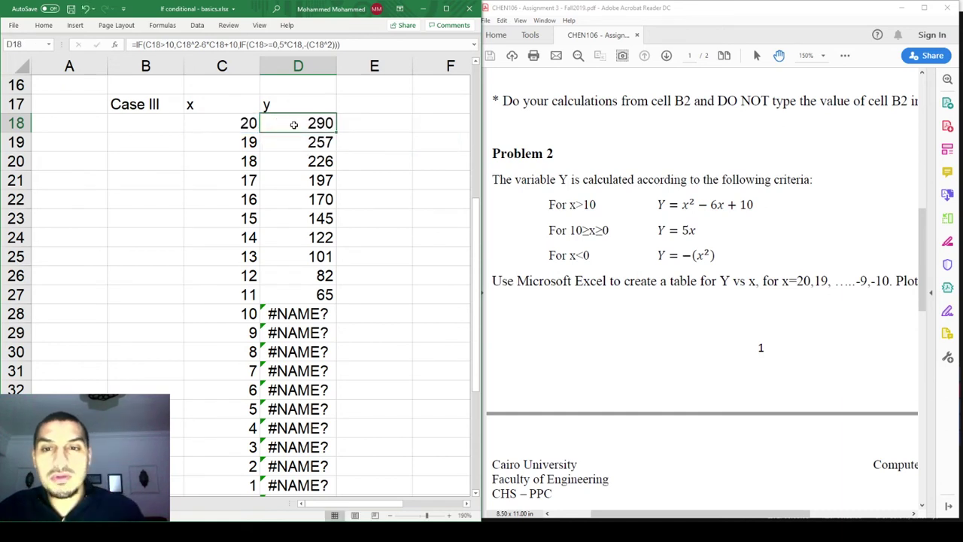
pyautogui.doubleClick(301, 141)
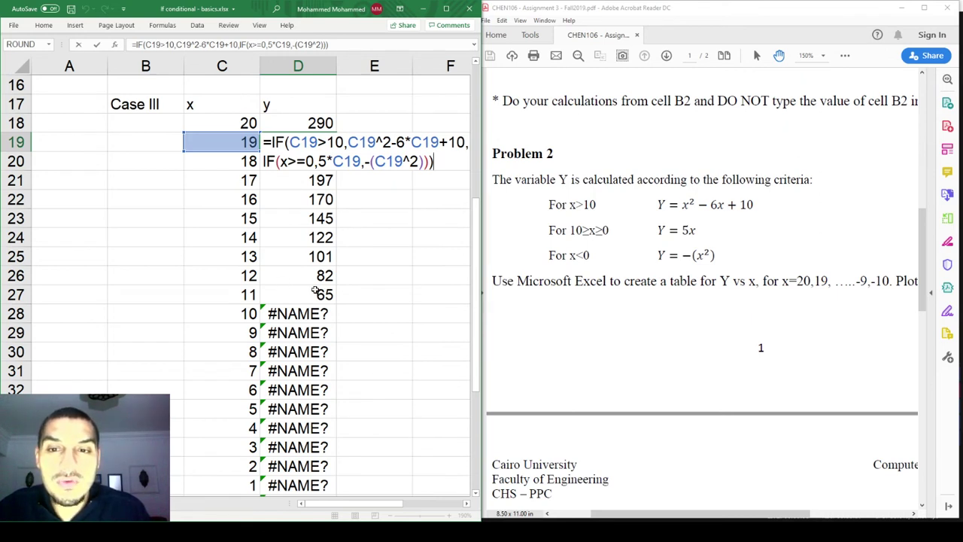
pyautogui.hotkey('ctrl', 'Return')
pyautogui.click(300, 315)
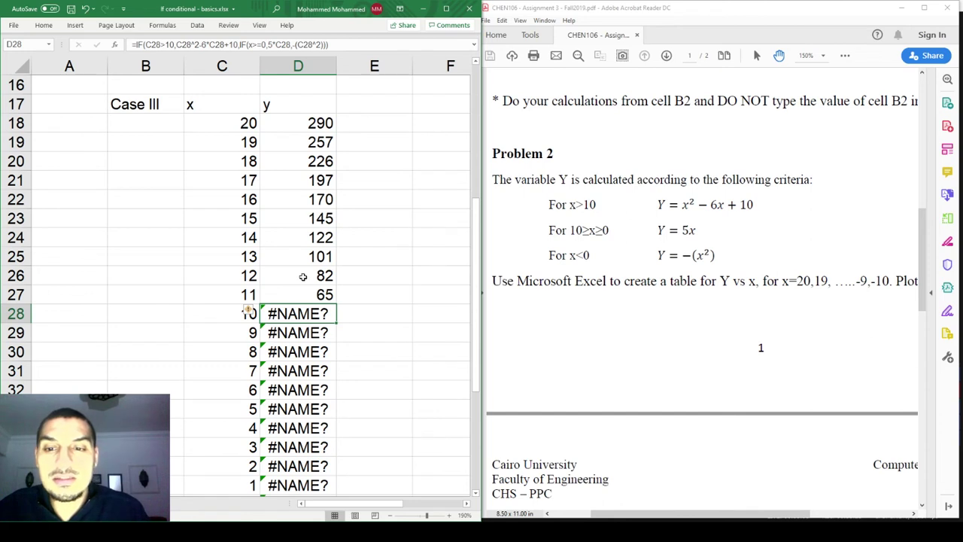
pyautogui.click(306, 122)
pyautogui.doubleClick(305, 123)
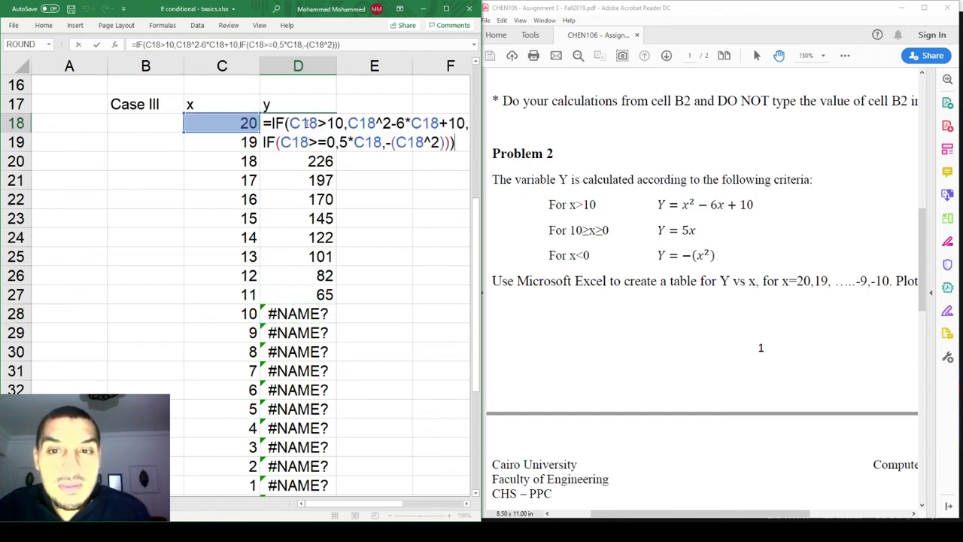
pyautogui.press('Return')
pyautogui.press('Down')
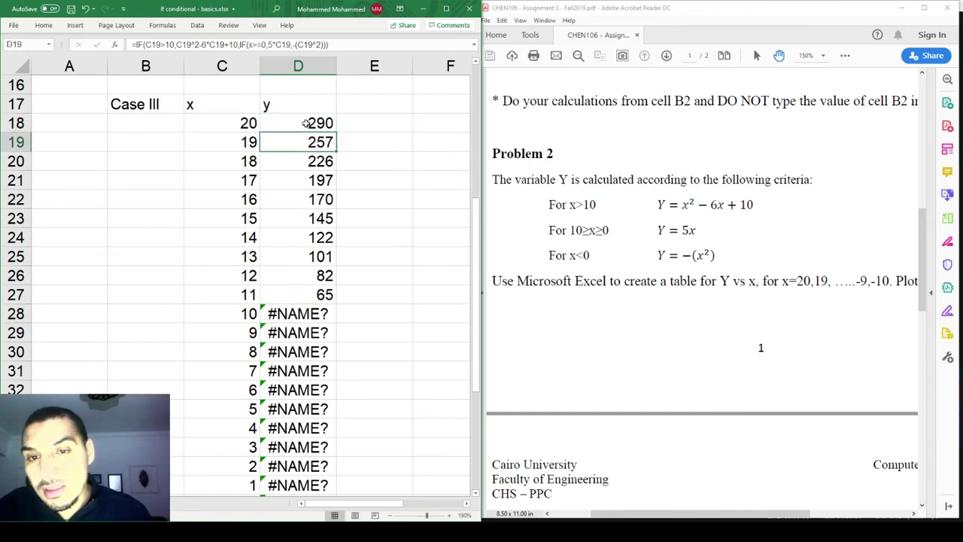
# Highlight the nested IF that serves as value_if_false in D19's formula, and leave the cell unedited
pyautogui.press('F2')
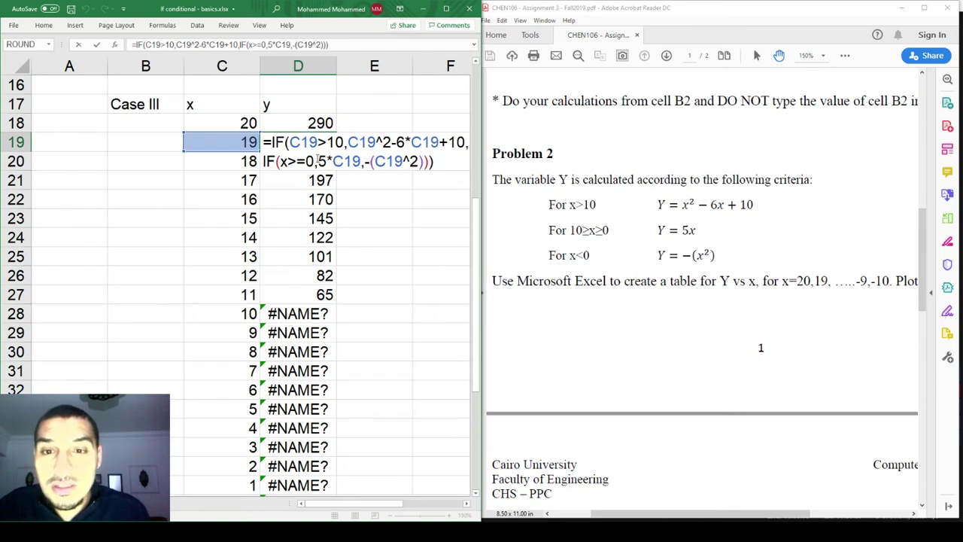
pyautogui.moveTo(263, 160); pyautogui.dragTo(425, 161)
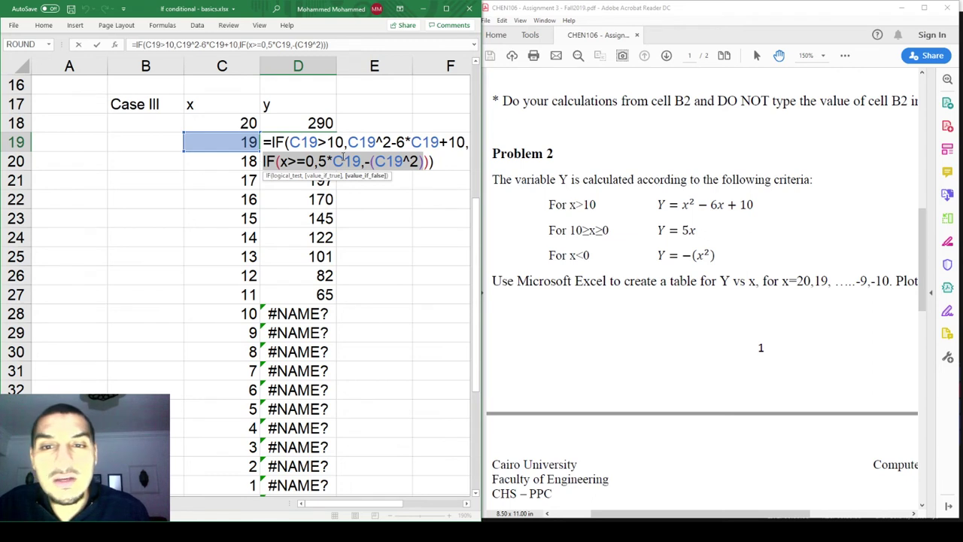
pyautogui.press('Escape')
pyautogui.press('F2')
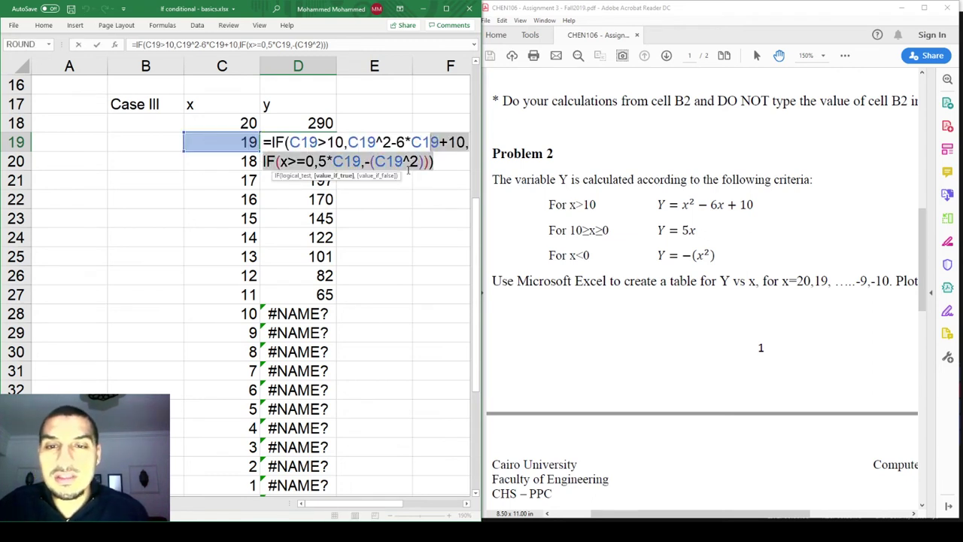
pyautogui.press('Escape')
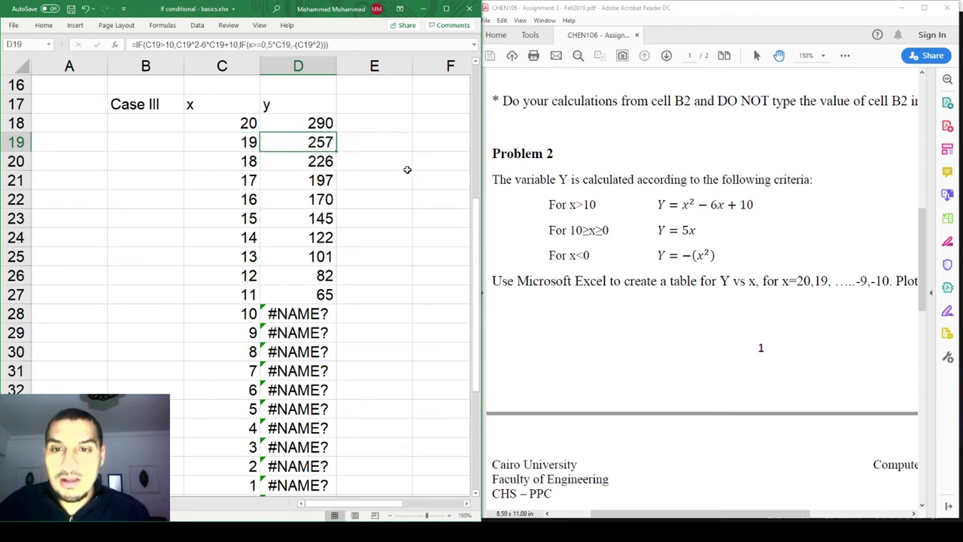
# Enter D19's formula in E19 with the nested IF replaced by the placeholder text ladkjfhnalfdhvafdkjghaldf as value_if_false
pyautogui.press('Right')
pyautogui.press('F2')
pyautogui.write('=IF(C19>10,C19^2-6*C19+10,IF(x>=0,5*C19,-(C19^2)))')
pyautogui.press('Left')
pyautogui.hotkey('shift', 'Left')
pyautogui.hotkey('shift', 'Left')
pyautogui.hotkey('shift', 'Left')
pyautogui.hotkey('shift', 'Left')
pyautogui.hotkey('shift', 'Left')
pyautogui.hotkey('shift', 'Left')
pyautogui.hotkey('shift', 'Left')
pyautogui.hotkey('shift', 'Left')
pyautogui.hotkey('shift', 'Left')
pyautogui.hotkey('shift', 'Left')
pyautogui.hotkey('shift', 'Left')
pyautogui.hotkey('shift', 'Left')
pyautogui.hotkey('shift', 'Left')
pyautogui.hotkey('shift', 'Left')
pyautogui.hotkey('shift', 'Left')
pyautogui.hotkey('shift', 'Left')
pyautogui.hotkey('shift', 'Left')
pyautogui.hotkey('shift', 'Left')
pyautogui.hotkey('shift', 'Left')
pyautogui.hotkey('shift', 'Left')
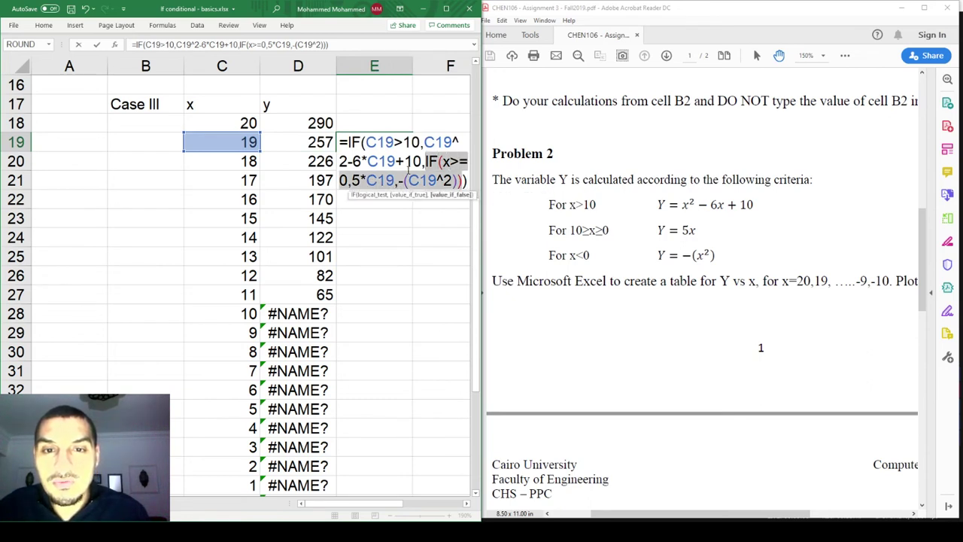
pyautogui.write('ladkjfhnalfhvaldkjf')
pyautogui.press('Return')
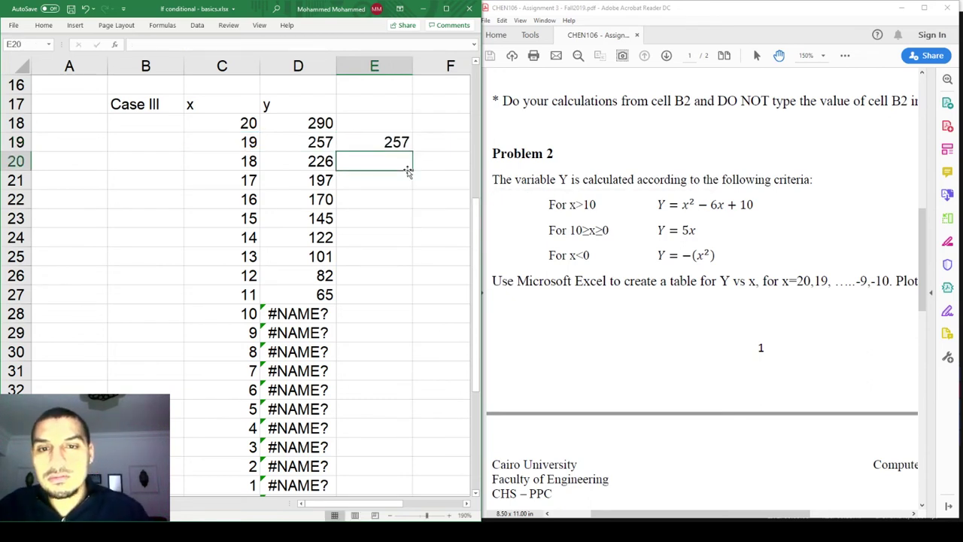
# Inspect the placeholder formula in E19 and clear the cell
pyautogui.press('Up')
pyautogui.press('F2')
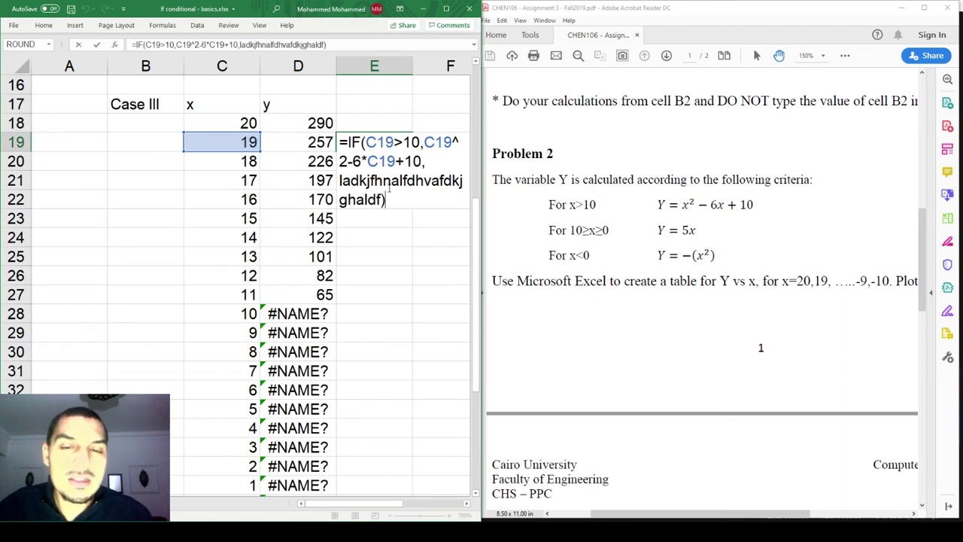
pyautogui.press('Escape')
pyautogui.press('F2')
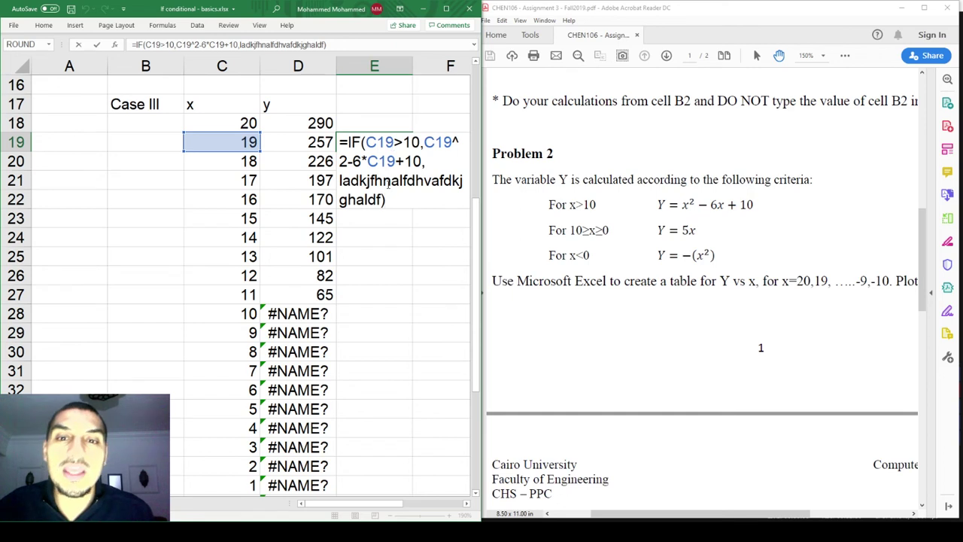
pyautogui.hotkey('ctrl', 'Return')
pyautogui.press('Delete')
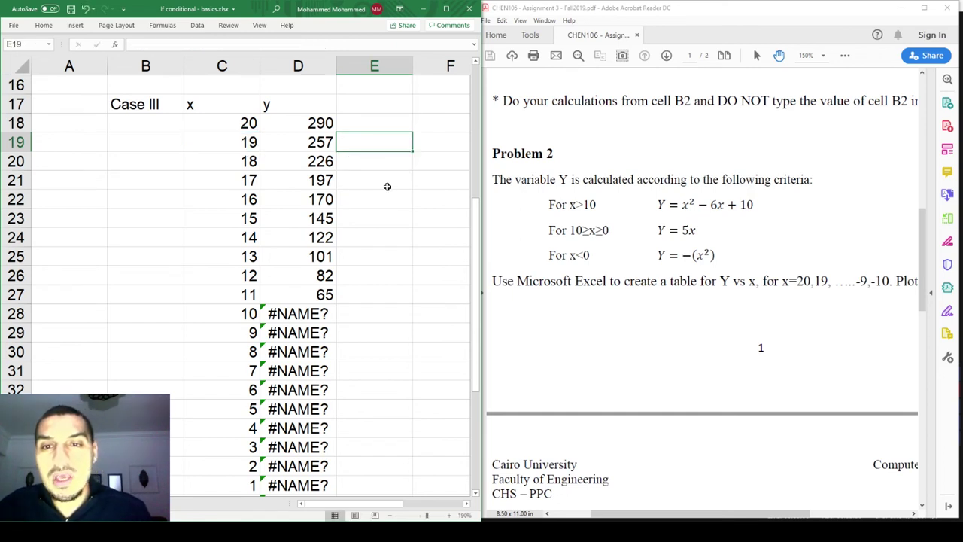
# Fill D18's corrected nested IF down column D to the x = -10 row and review the y values
pyautogui.press('Up')
pyautogui.press('Left')
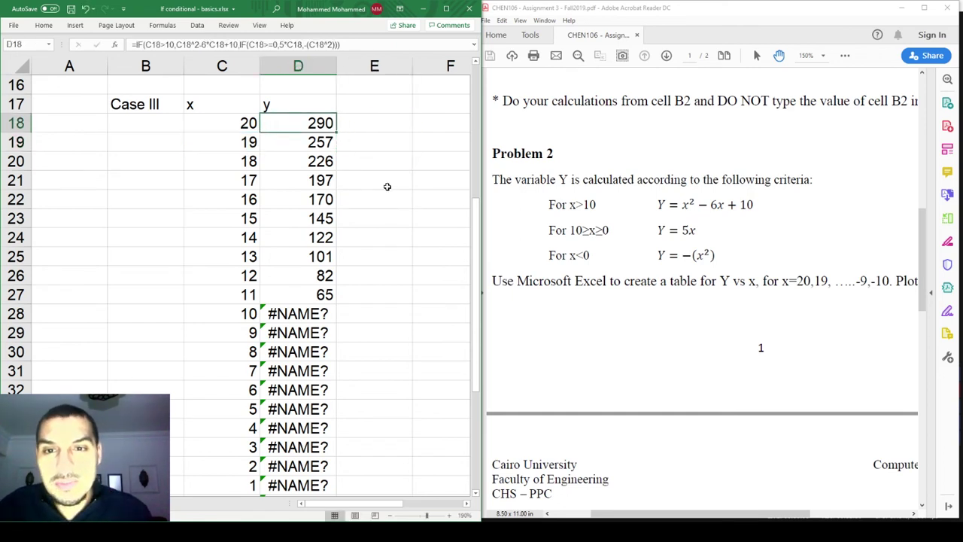
pyautogui.doubleClick(338, 133)
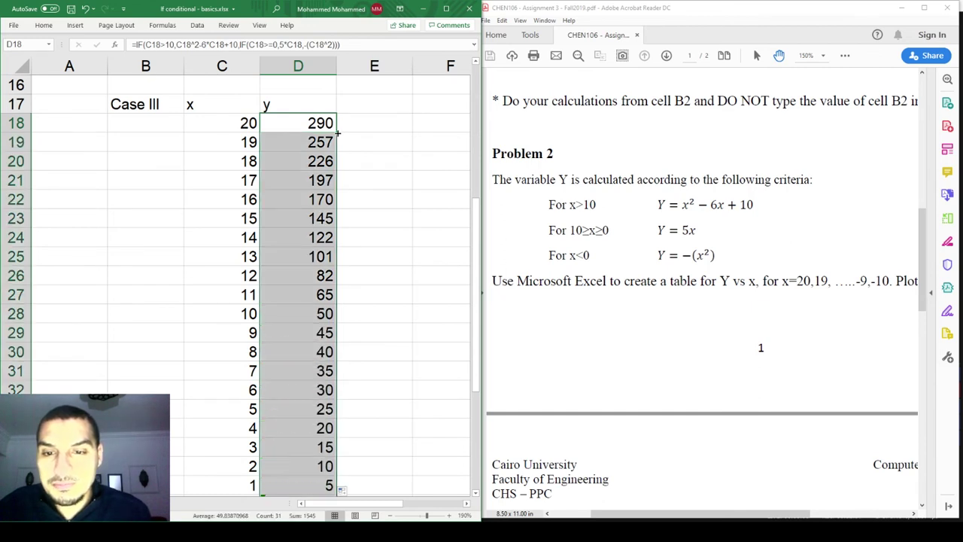
pyautogui.scroll(-2, 306, 314)
pyautogui.scroll(-3, 307, 314)
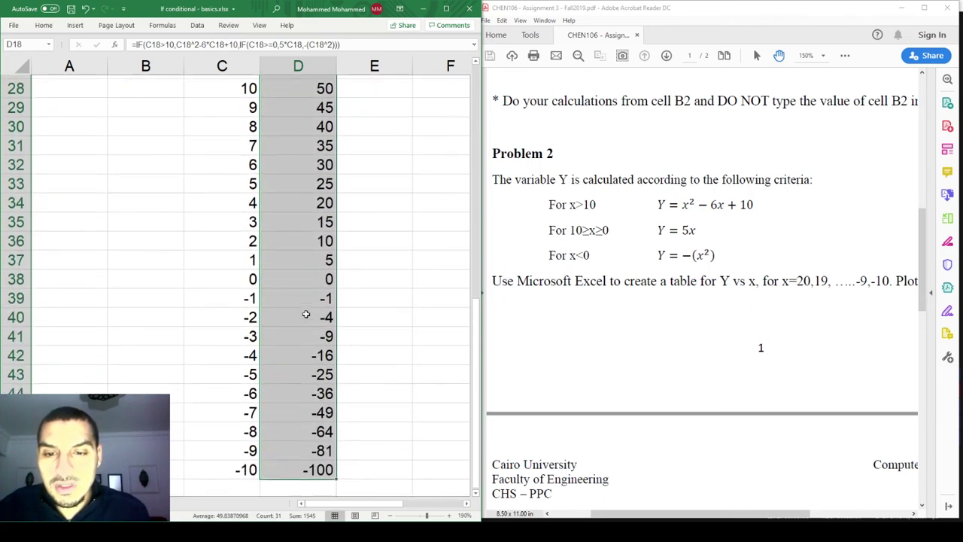
pyautogui.scroll(4, 306, 314)
pyautogui.scroll(2, 306, 314)
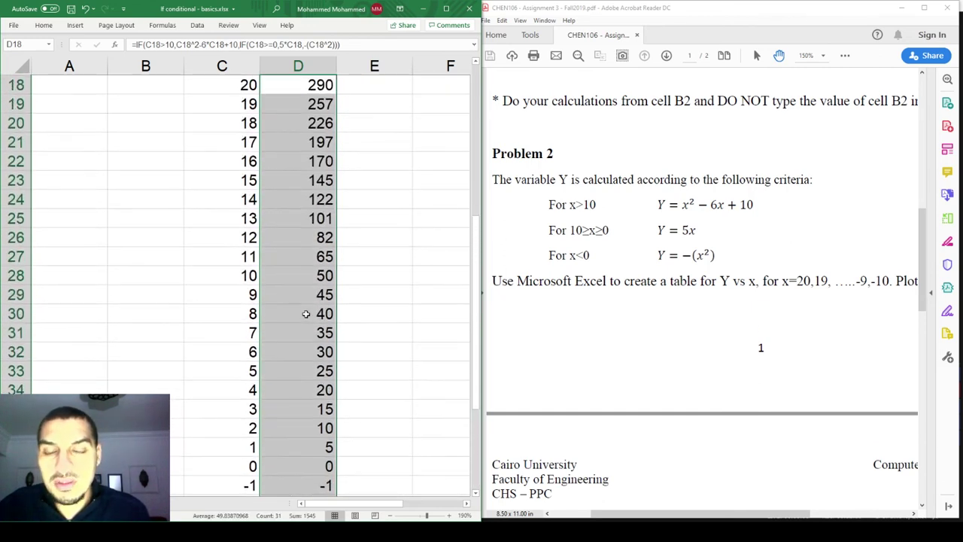
# Highlight the nested IF's logical test C18>=0 in D18's formula
pyautogui.hotkey('shift', 'BackSpace')
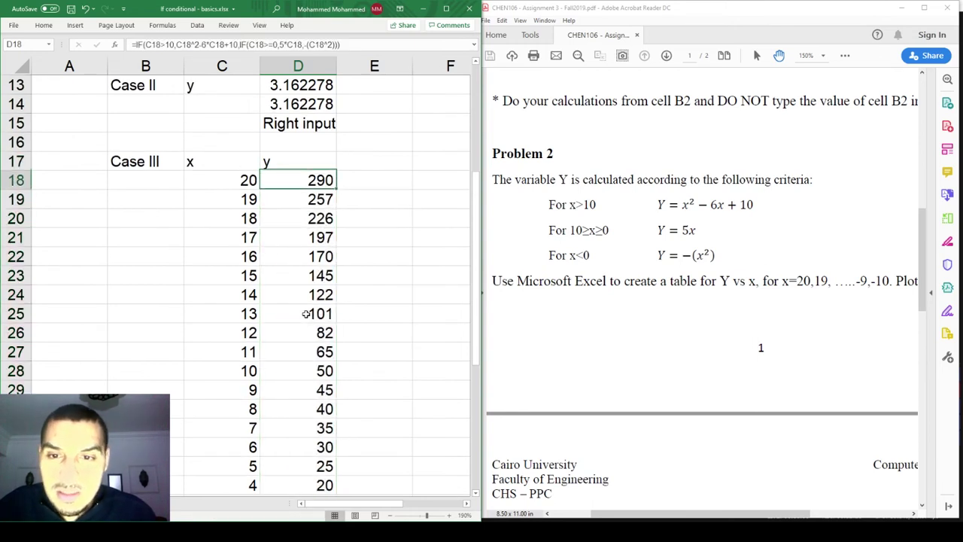
pyautogui.press('F2')
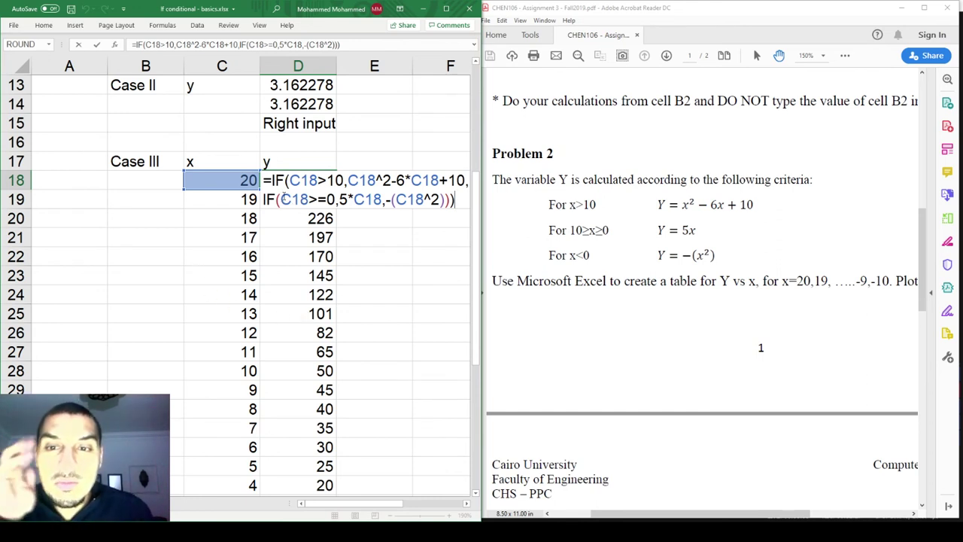
pyautogui.doubleClick(286, 200)
pyautogui.moveTo(319, 200); pyautogui.dragTo(334, 199)
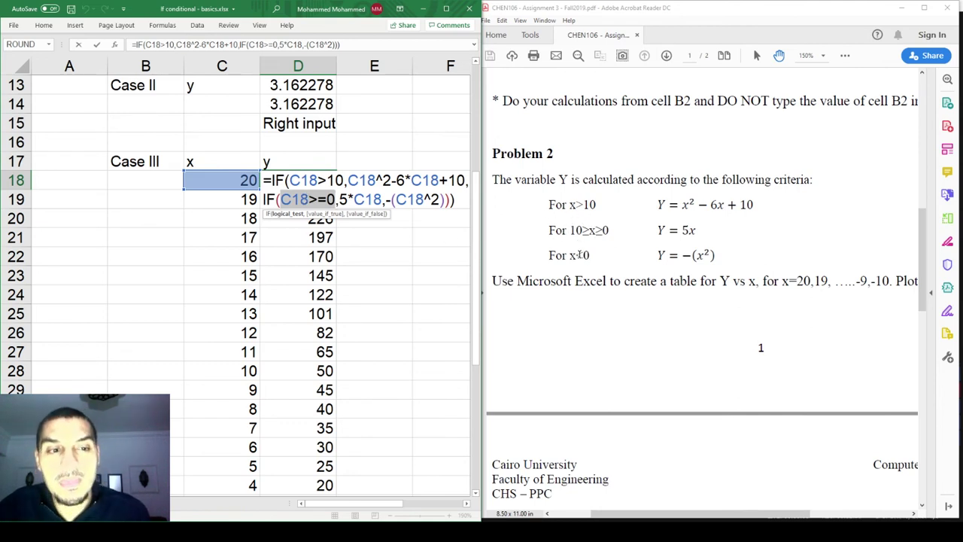
# Change the nested IF's logical test in D18 to AND(C18<=10,C18>=0)
pyautogui.click(301, 202)
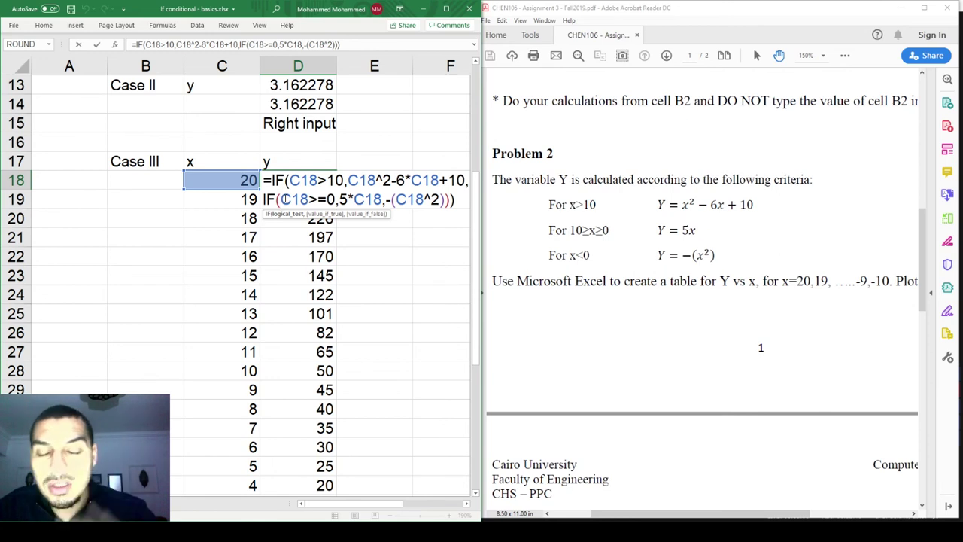
pyautogui.write('AND')
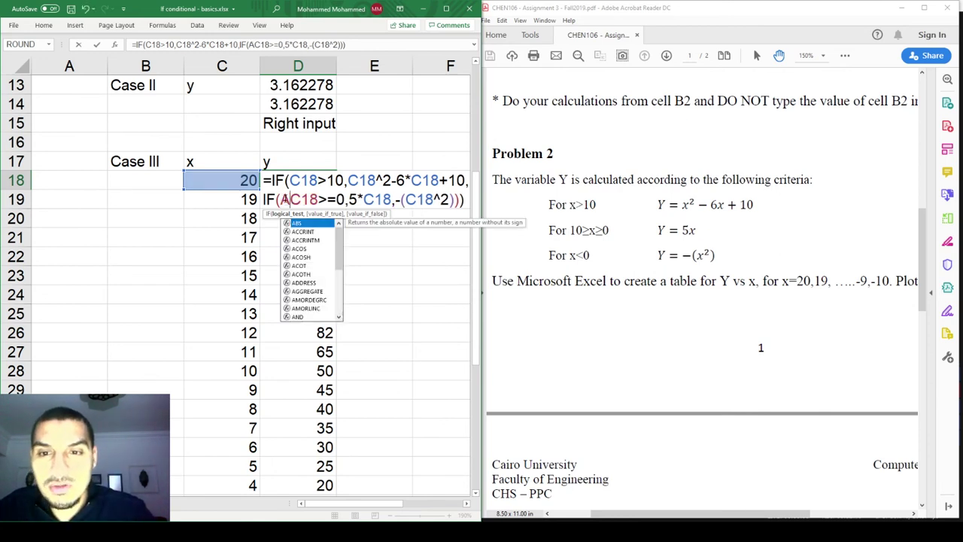
pyautogui.write('(')
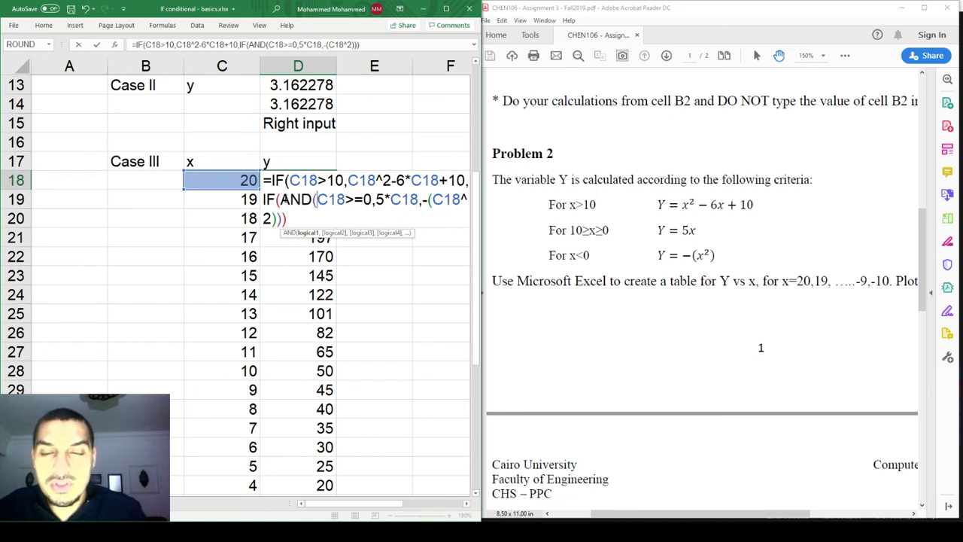
pyautogui.write('C18')
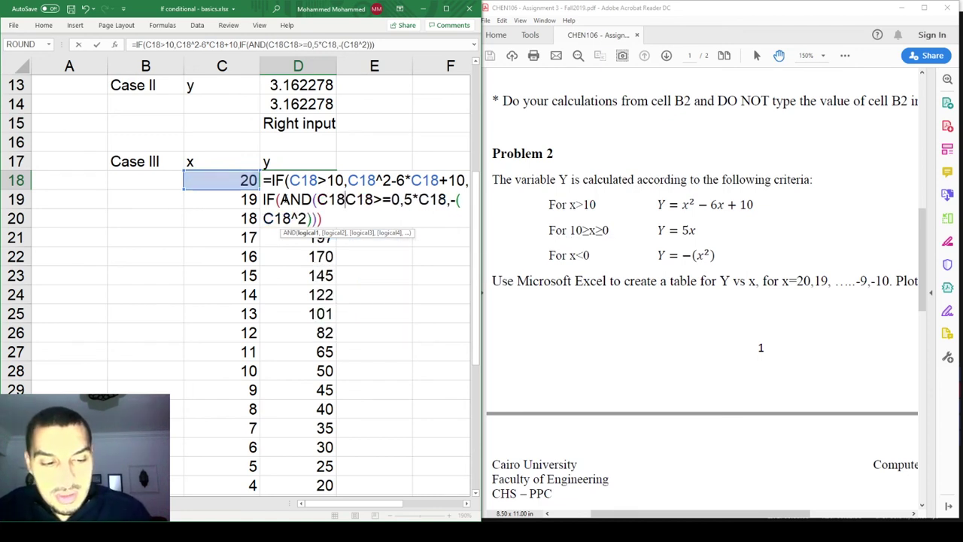
pyautogui.write('<=10,')
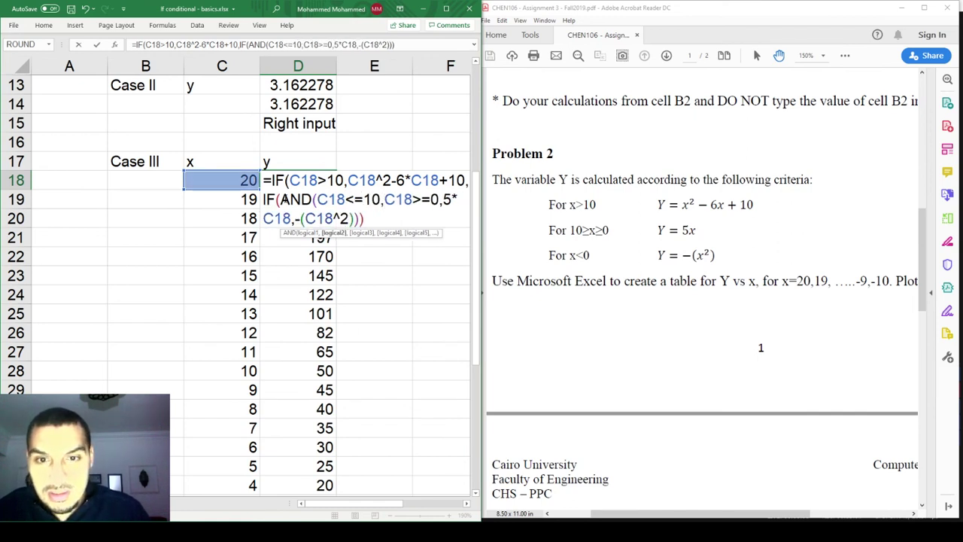
pyautogui.press('Right')
pyautogui.press('Right')
pyautogui.press('Right')
pyautogui.press('Right')
pyautogui.press('Right')
pyautogui.press('Right')
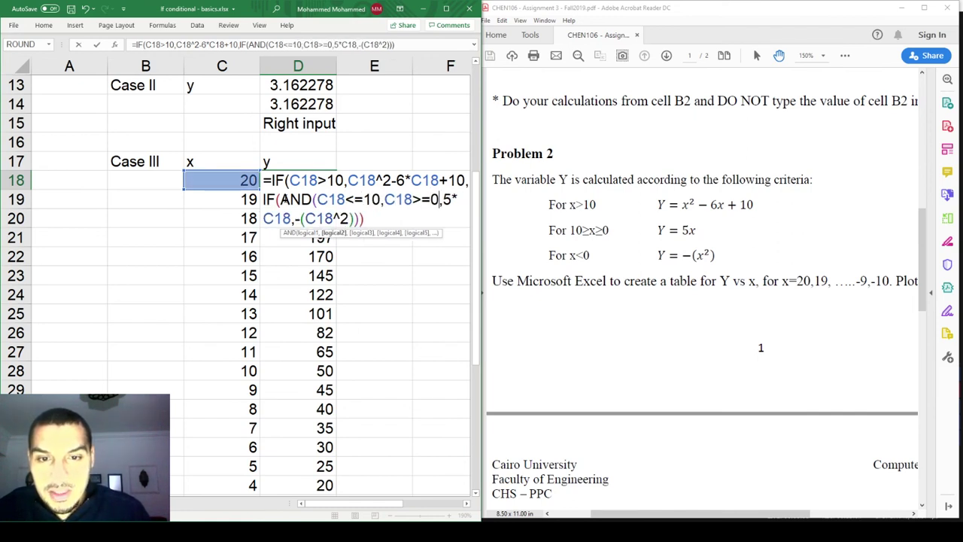
pyautogui.write(')')
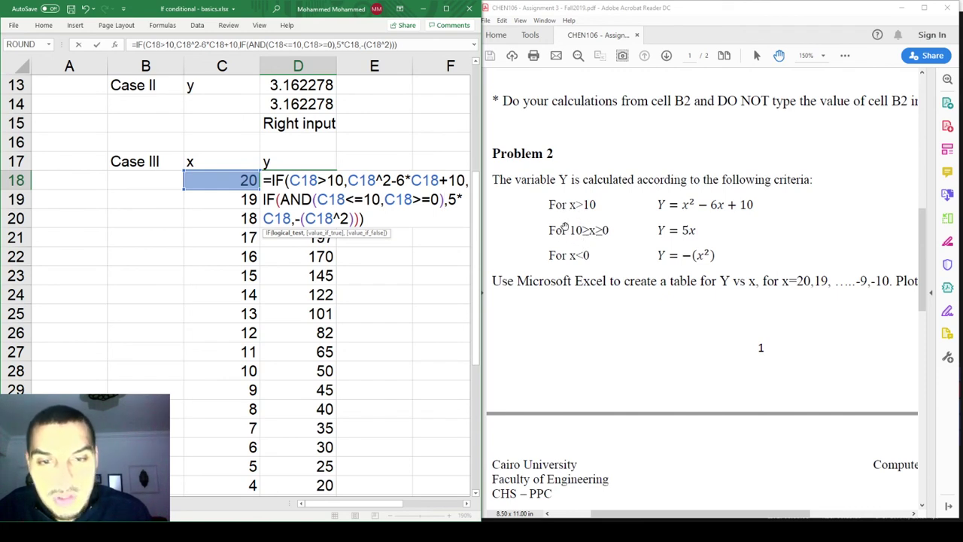
pyautogui.press('Escape')
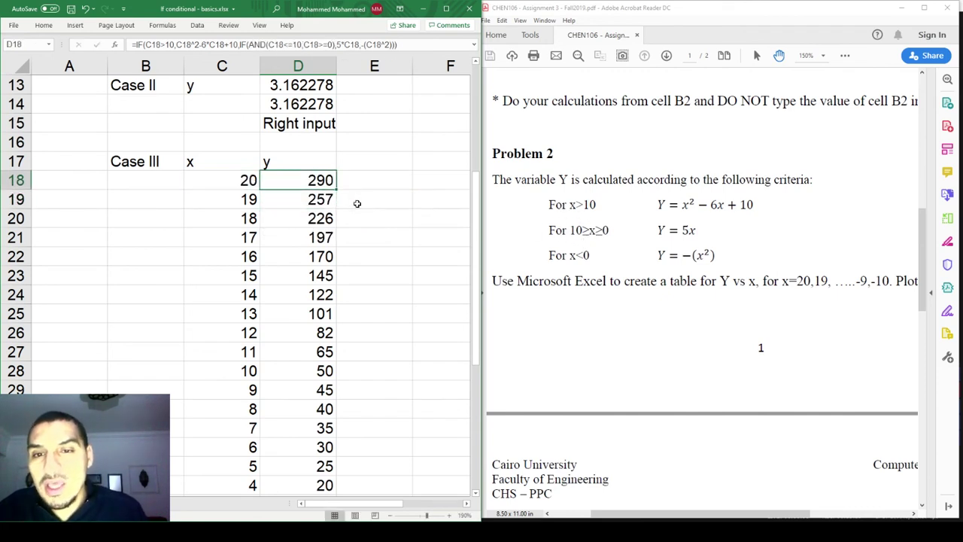
# Fill the AND version of D18's formula down column D to the last x row
pyautogui.keyDown('ctrl'); pyautogui.scroll(-3, 293, 265); pyautogui.keyUp('ctrl')
pyautogui.scroll(-1, 293, 260)
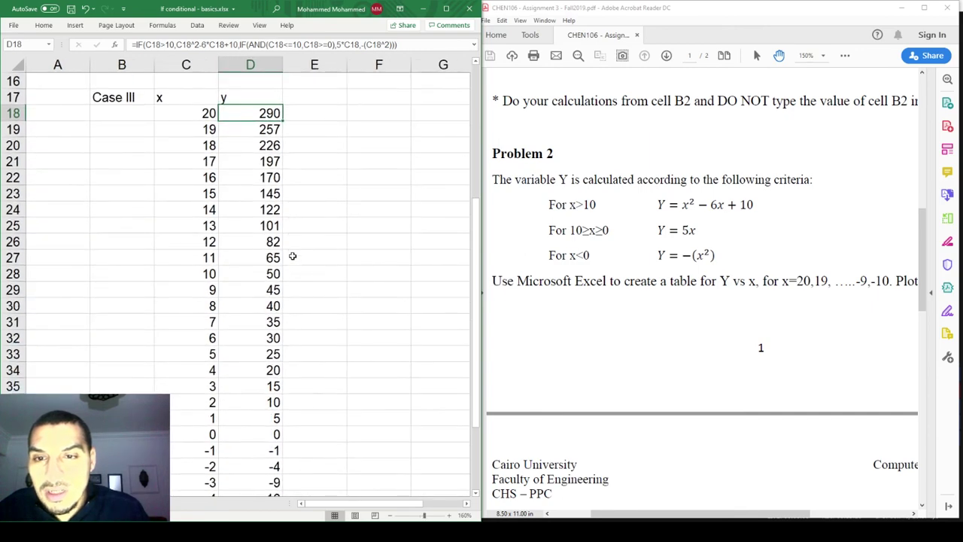
pyautogui.doubleClick(283, 121)
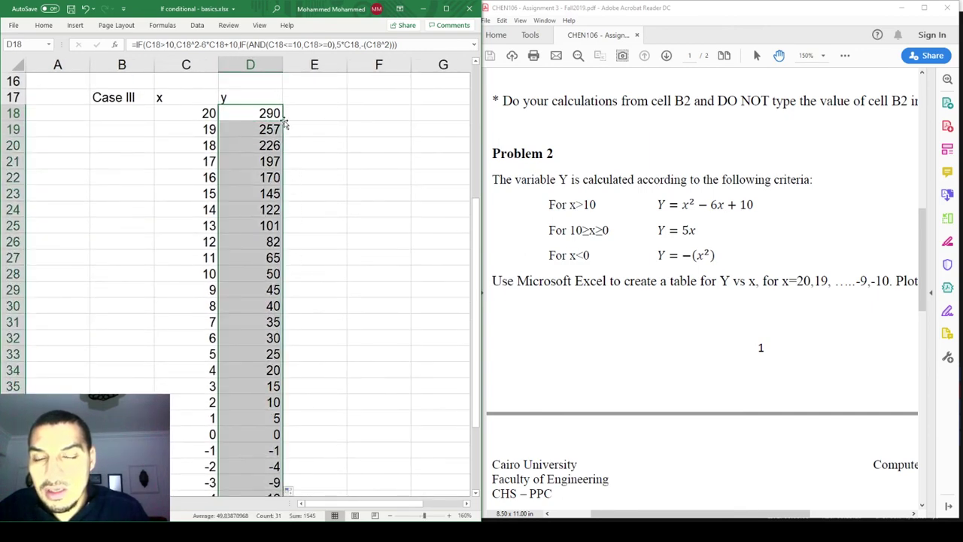
# Undo the fill and the AND edit in D18, returning the nested IF's logical test to C18>=0
pyautogui.click(283, 121)
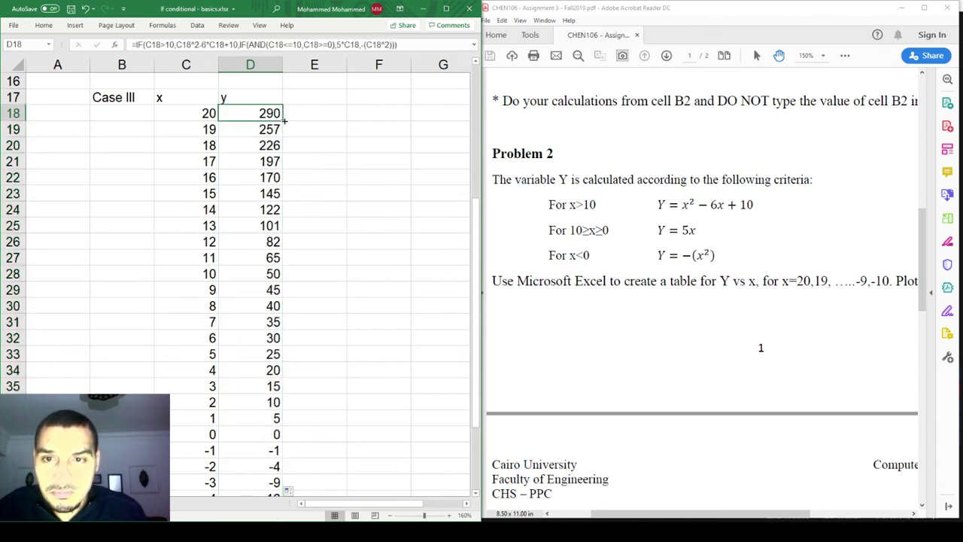
pyautogui.press('F2')
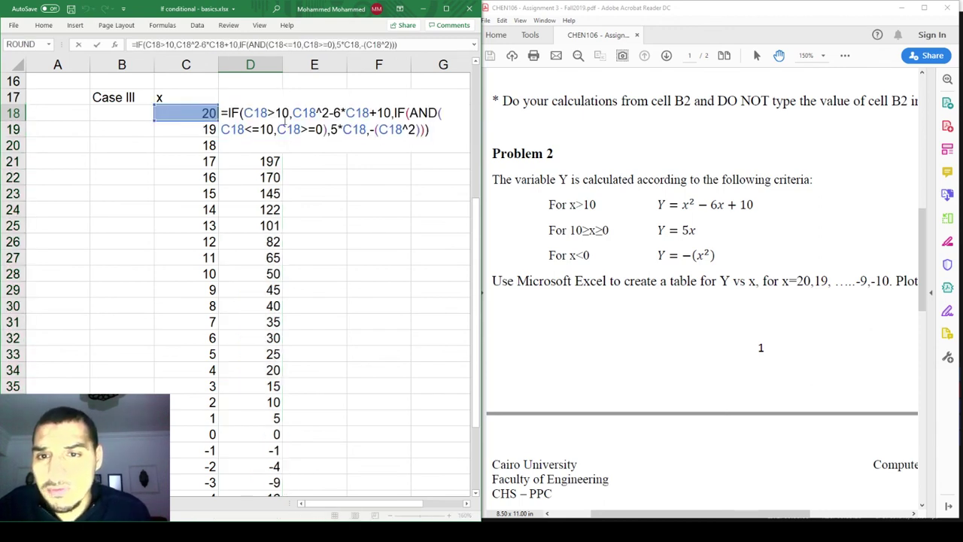
pyautogui.press('Escape')
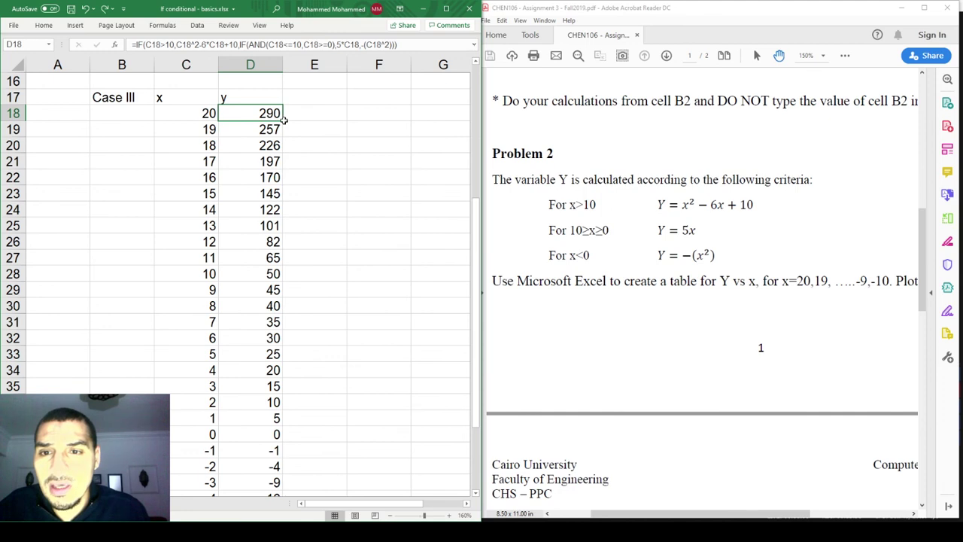
pyautogui.scroll(1, 284, 121)
pyautogui.press('F2')
pyautogui.press('Escape')
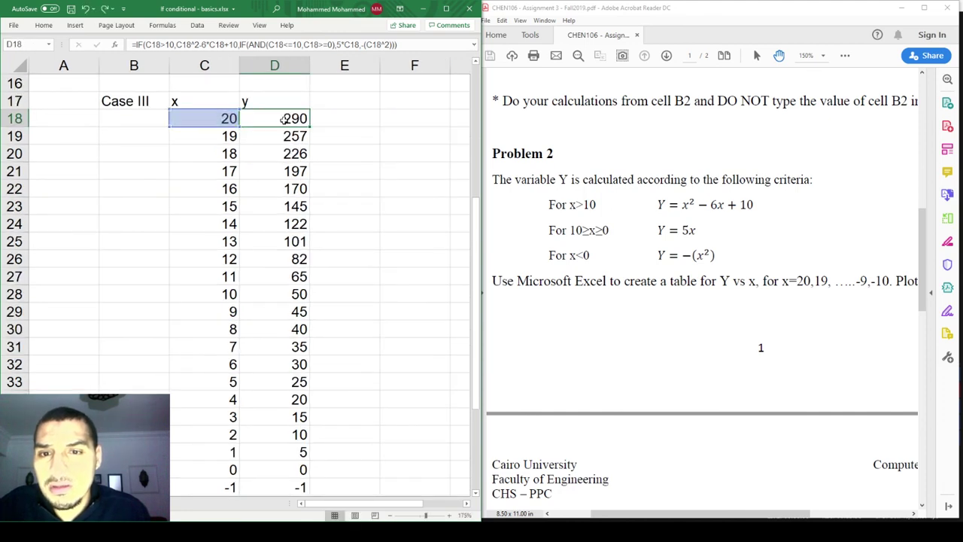
pyautogui.scroll(1, 283, 120)
pyautogui.press('Delete')
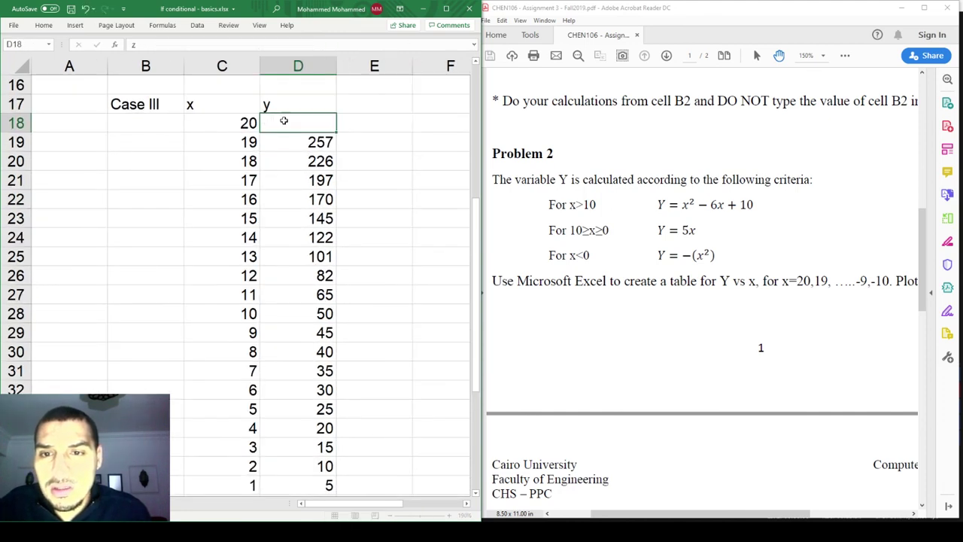
pyautogui.hotkey('ctrl', 'z')
pyautogui.hotkey('ctrl', 'z')
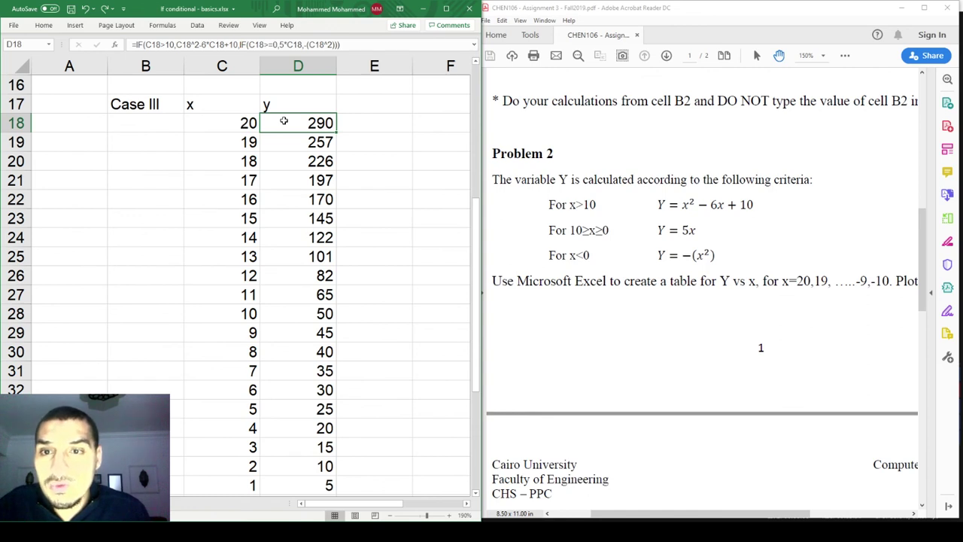
# Examine the outer logical test, the nested IF used as value_if_false, and its own arguments in D18's formula
pyautogui.press('F2')
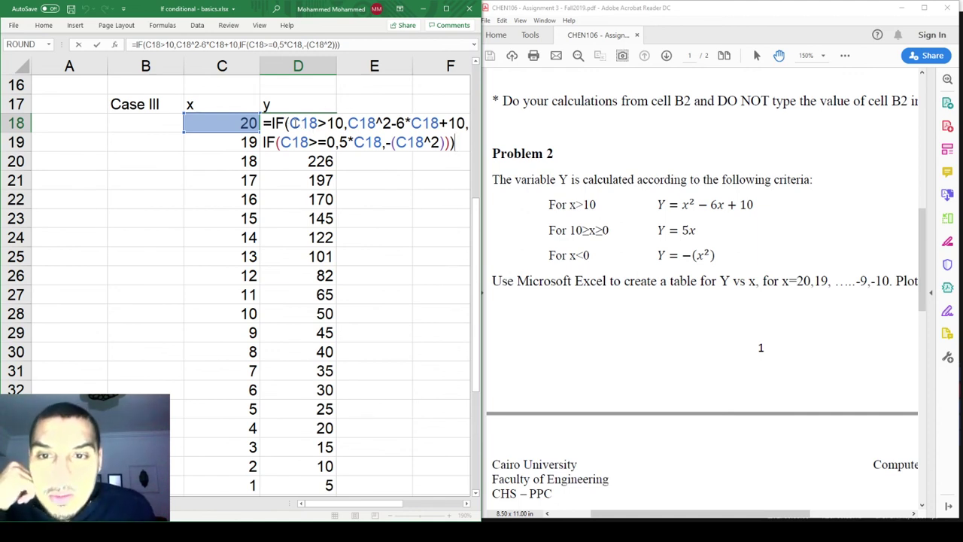
pyautogui.moveTo(291, 123); pyautogui.dragTo(317, 124)
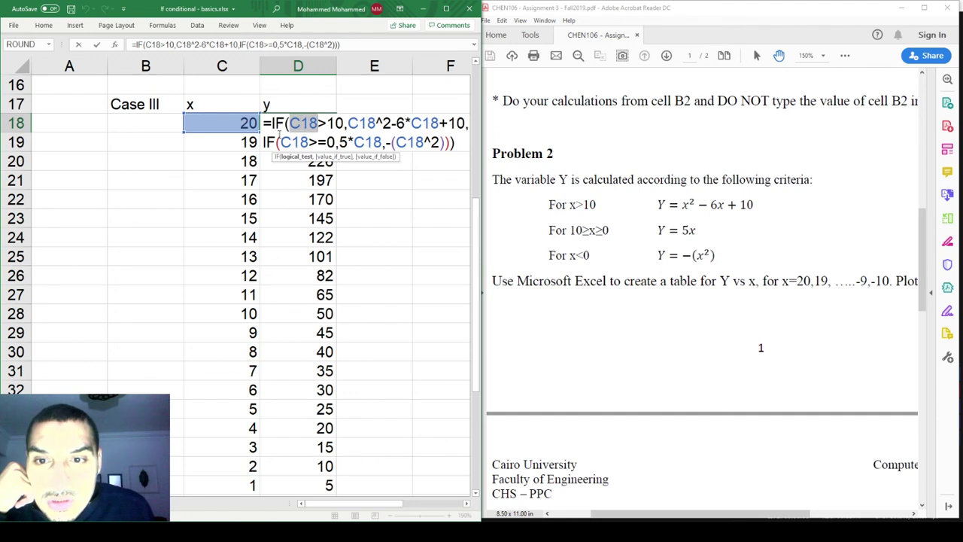
pyautogui.moveTo(263, 142); pyautogui.dragTo(451, 142)
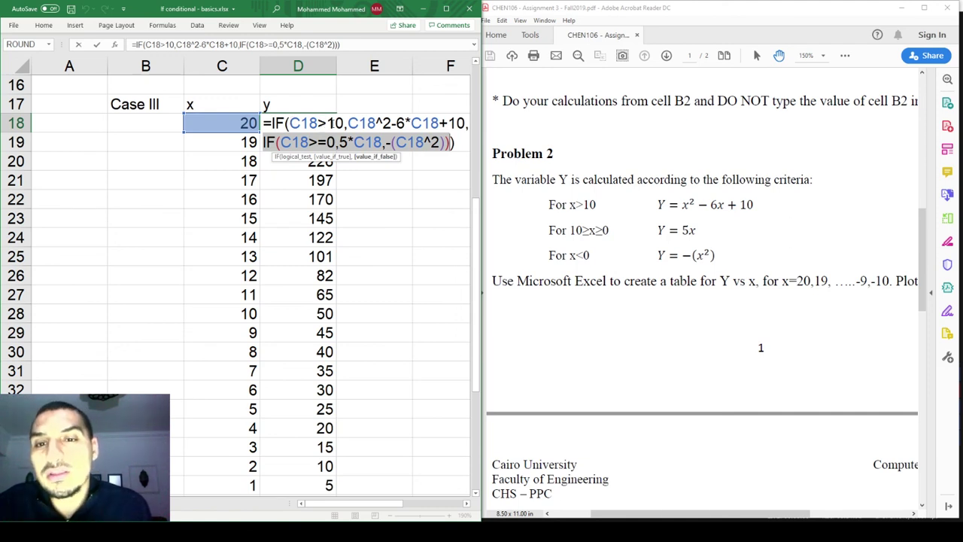
pyautogui.click(280, 142)
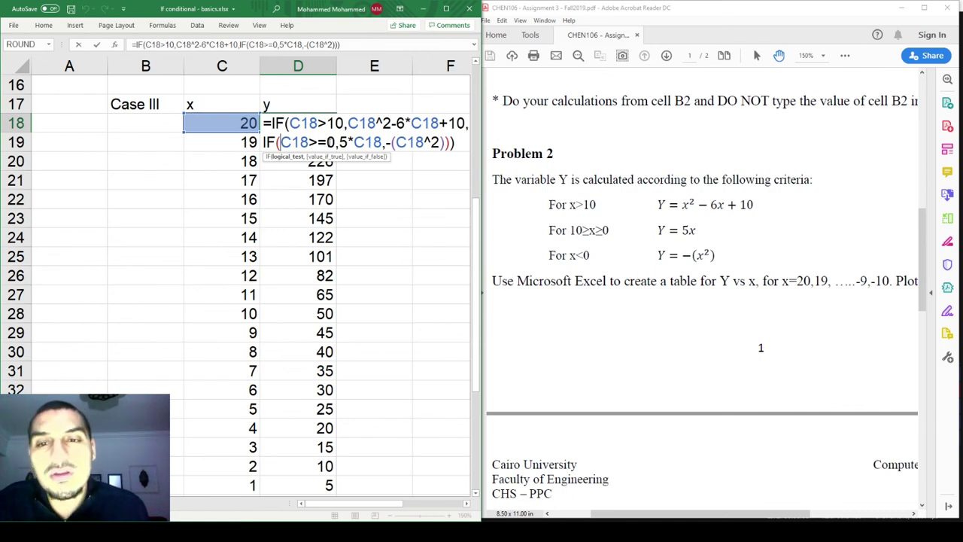
pyautogui.click(340, 143)
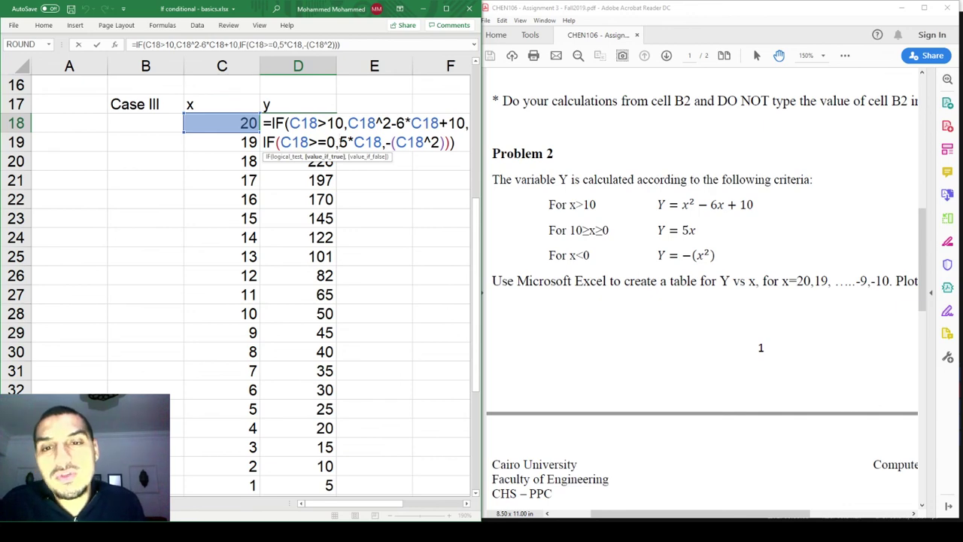
pyautogui.press('Return')
# Return to the list of IF cases and show the Case I formula in D10
pyautogui.scroll(5, 340, 143)
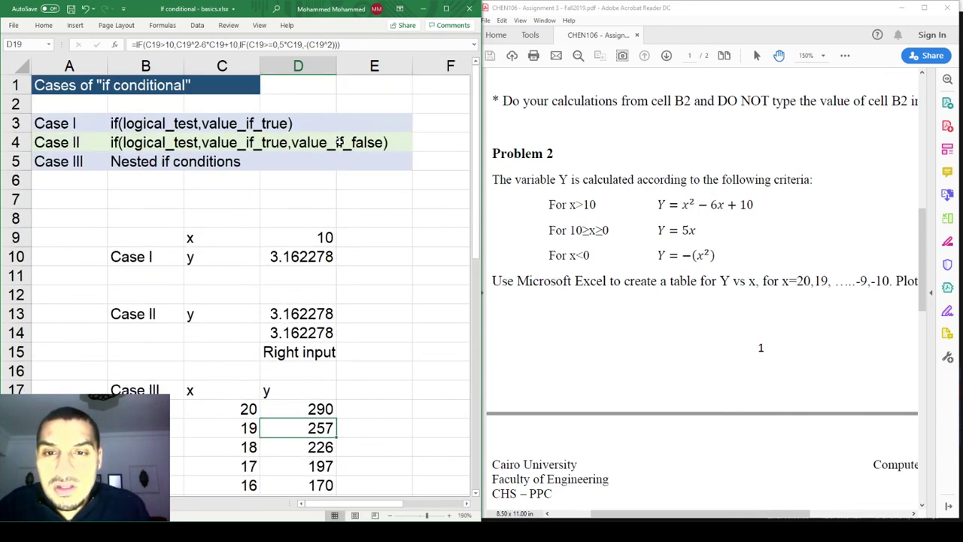
pyautogui.keyDown('ctrl'); pyautogui.scroll(-3, 340, 142); pyautogui.keyUp('ctrl')
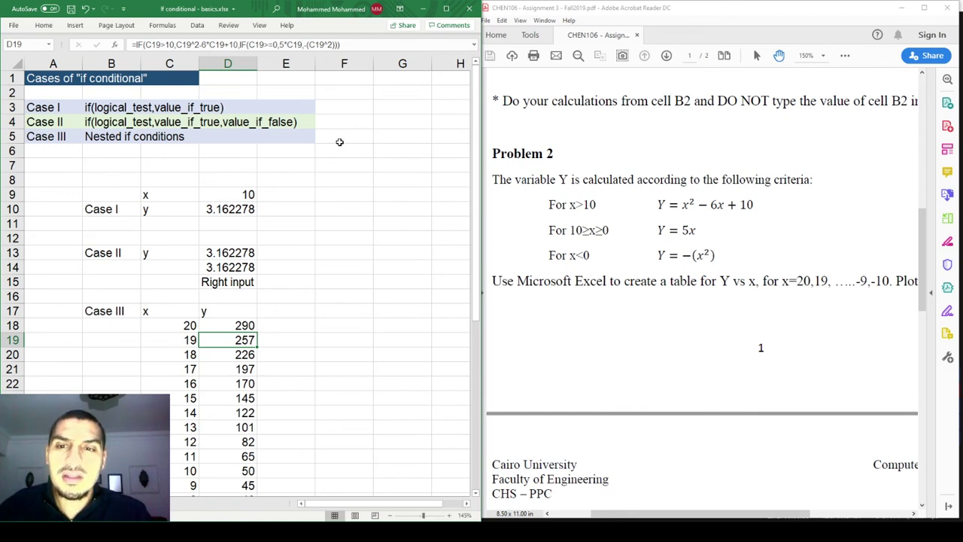
pyautogui.click(275, 208)
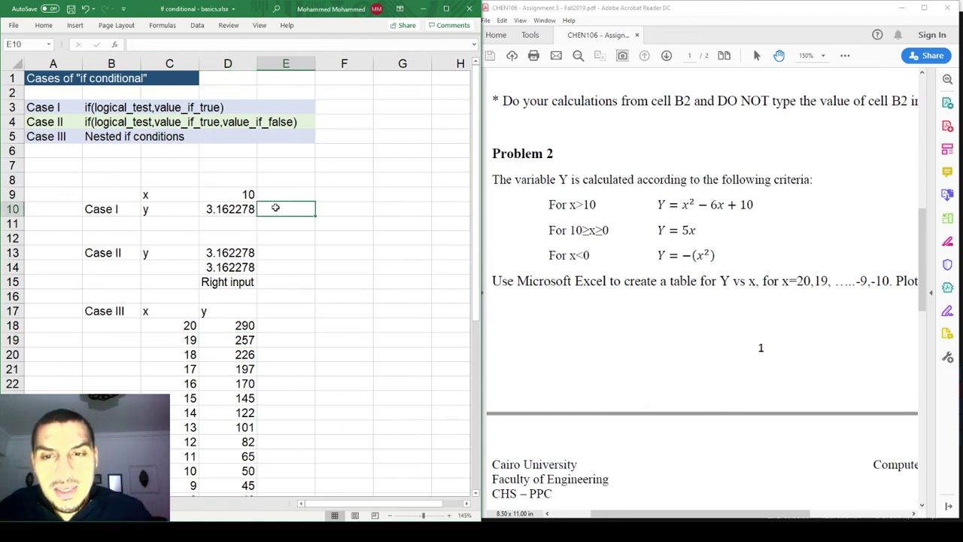
pyautogui.press('Left')
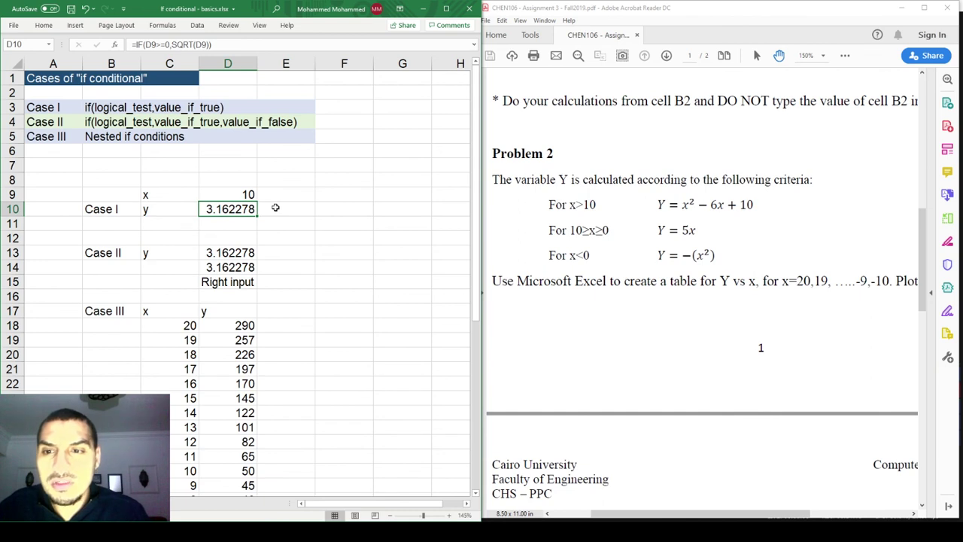